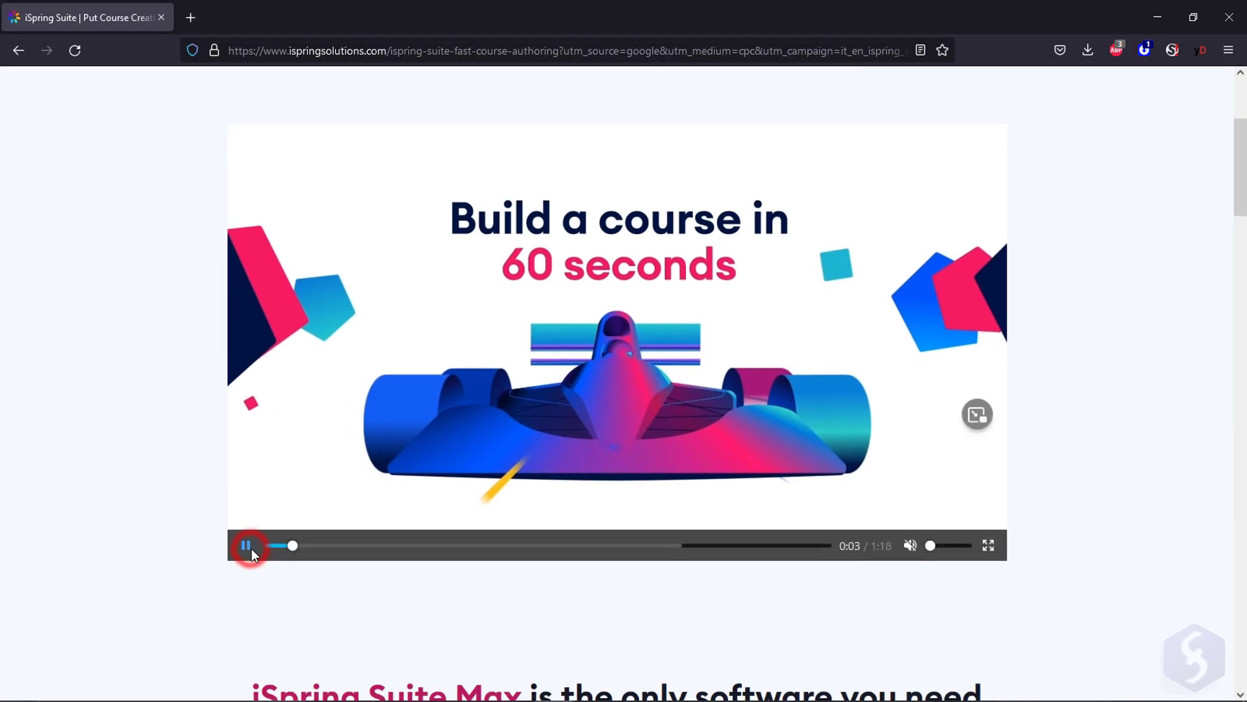
- Play the 'Build a course in 60 seconds' intro video on the iSpring Suite page
scroll(166, 501, up, 2)
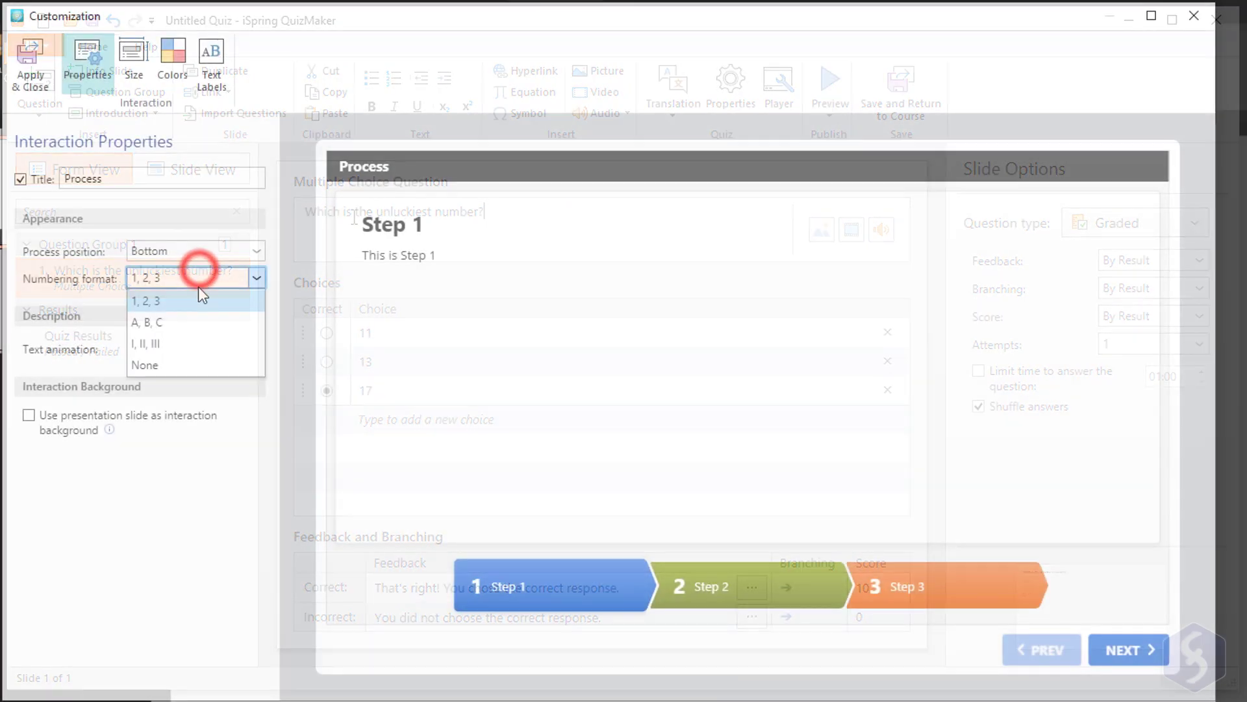
click(194, 320)
click(200, 281)
click(198, 300)
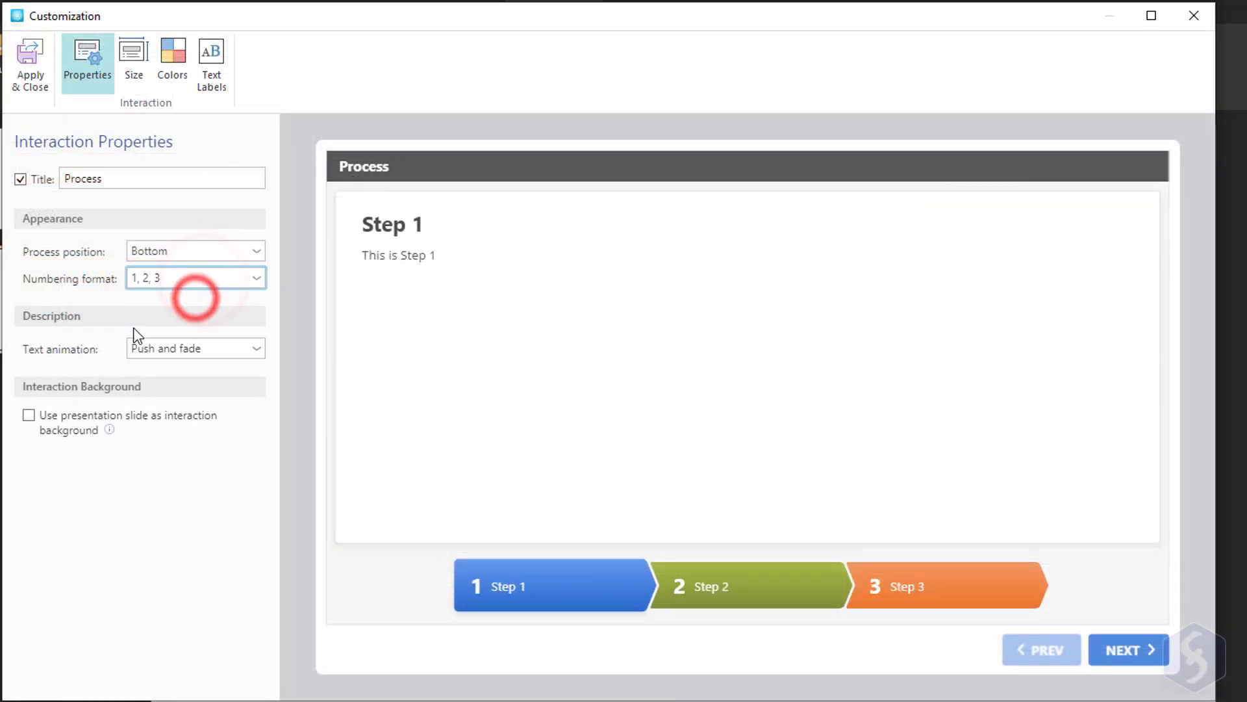
click(134, 63)
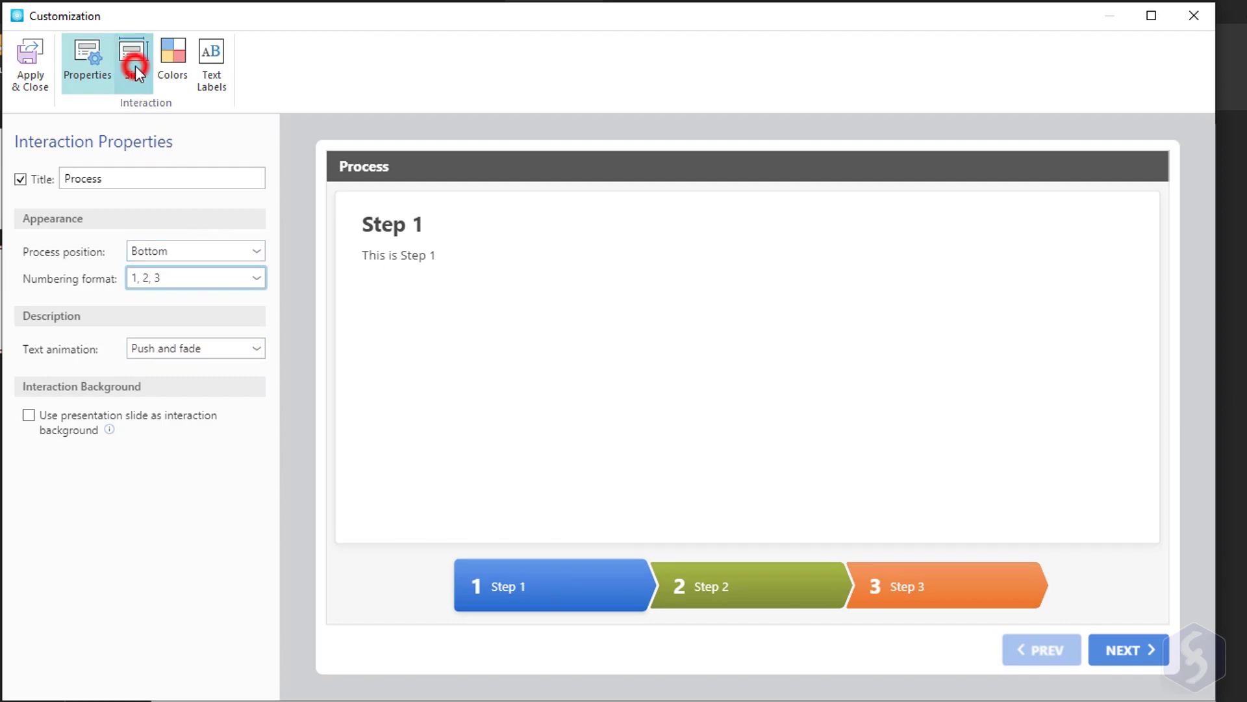
- Scroll down the iSpring Suite page to the 'Even more iSpring Suite capabilities' section
click(232, 349)
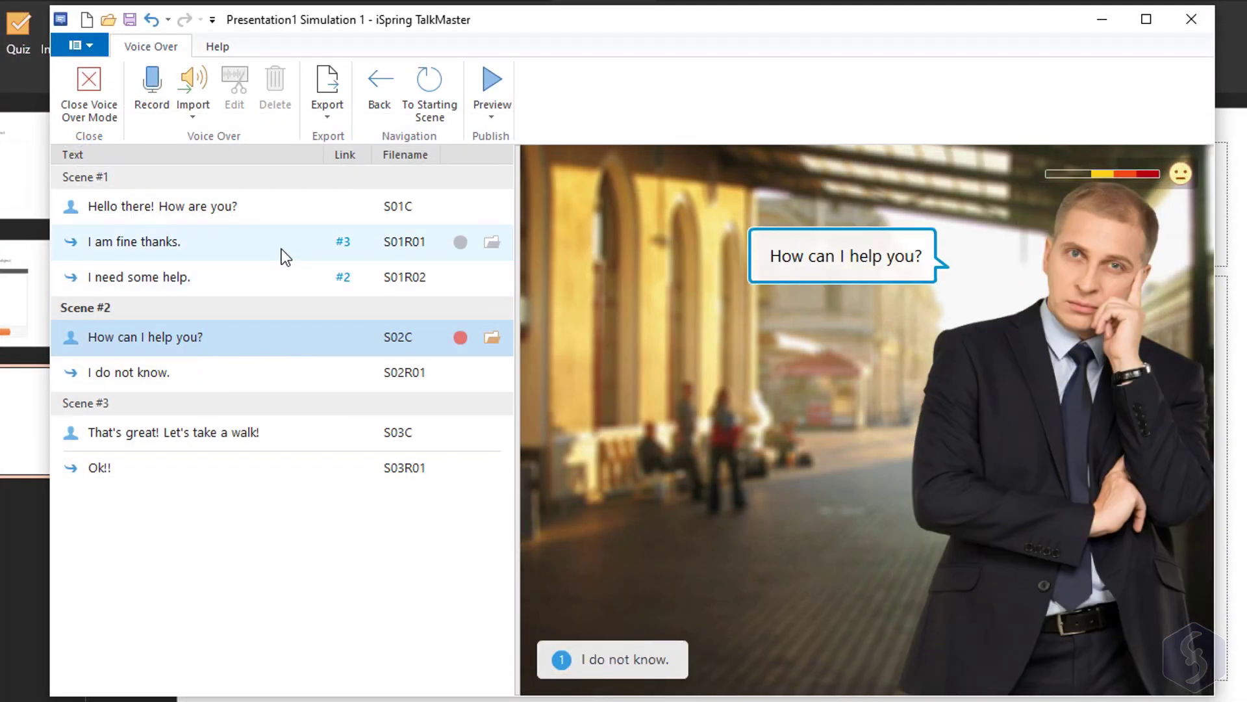
click(282, 249)
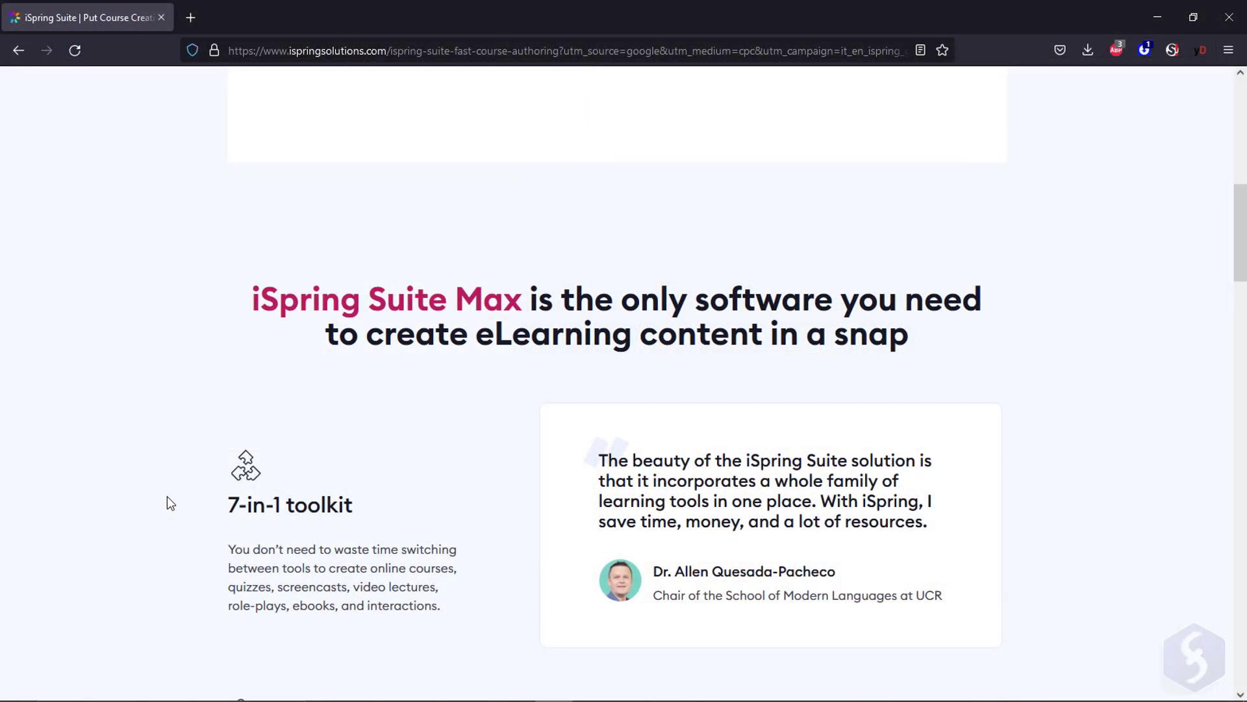
scroll(166, 496, down, 15)
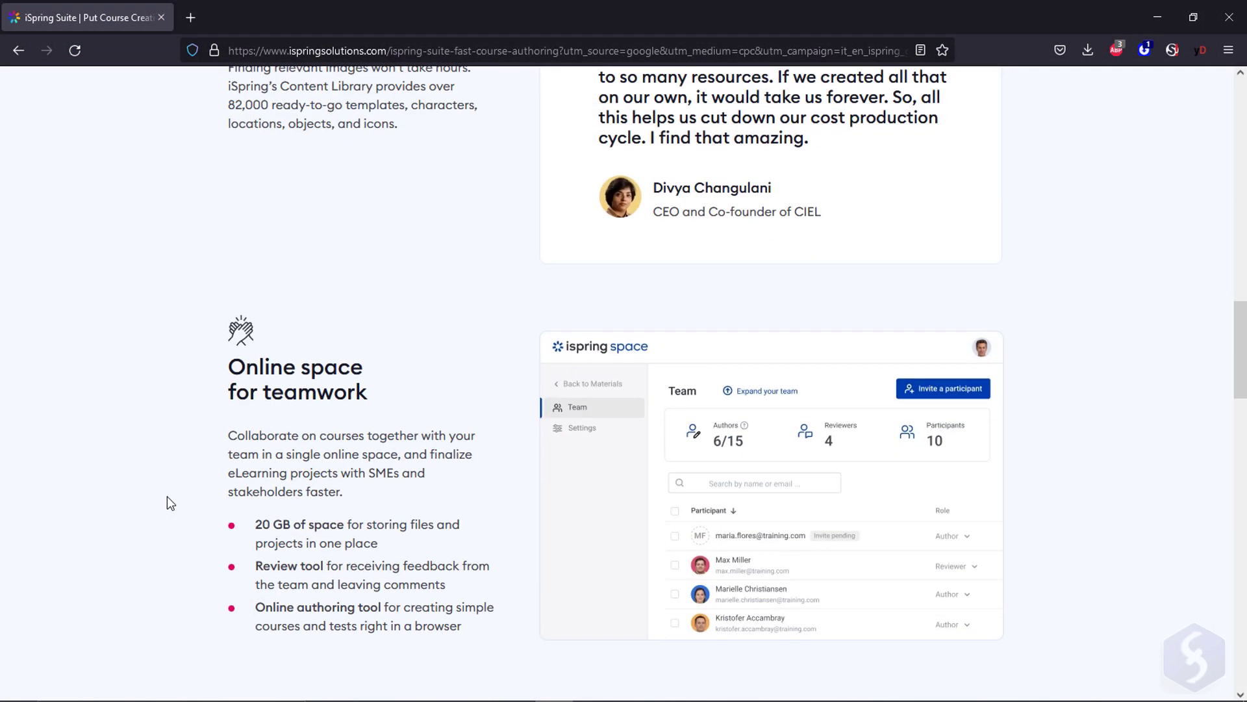
scroll(166, 497, down, 9)
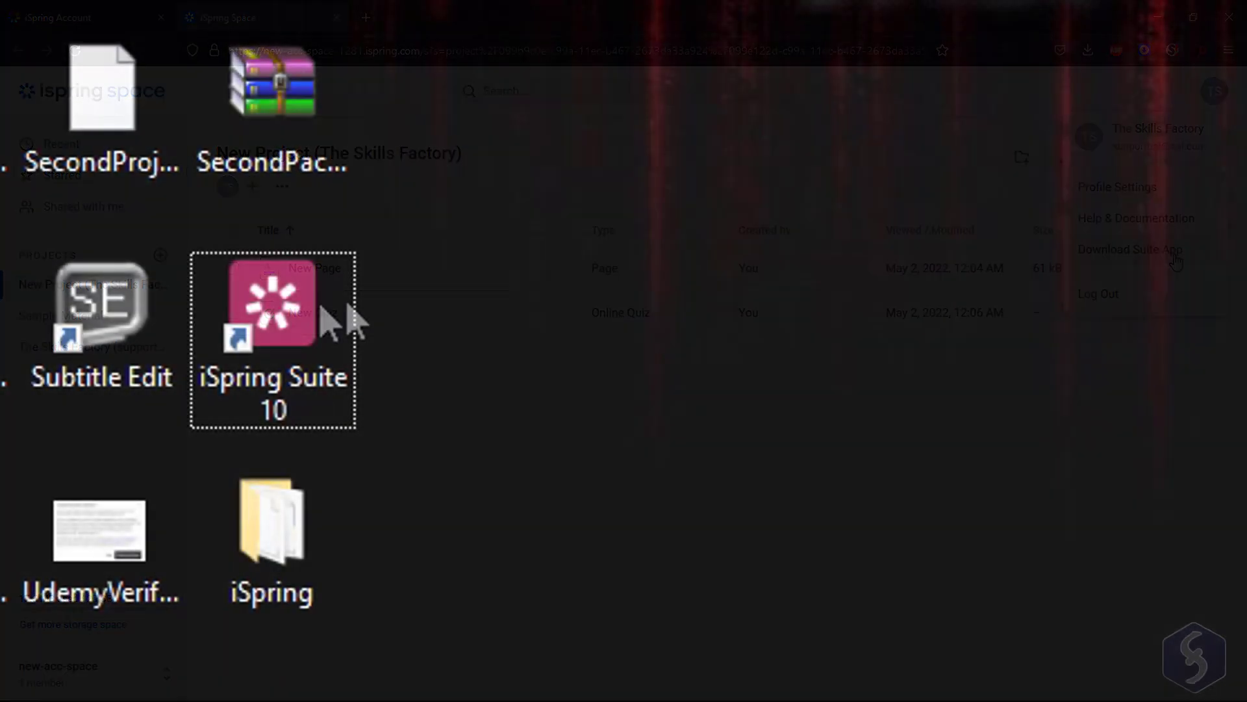
- Launch the iSpring Suite 10 desktop app from its desktop icon
click(302, 310)
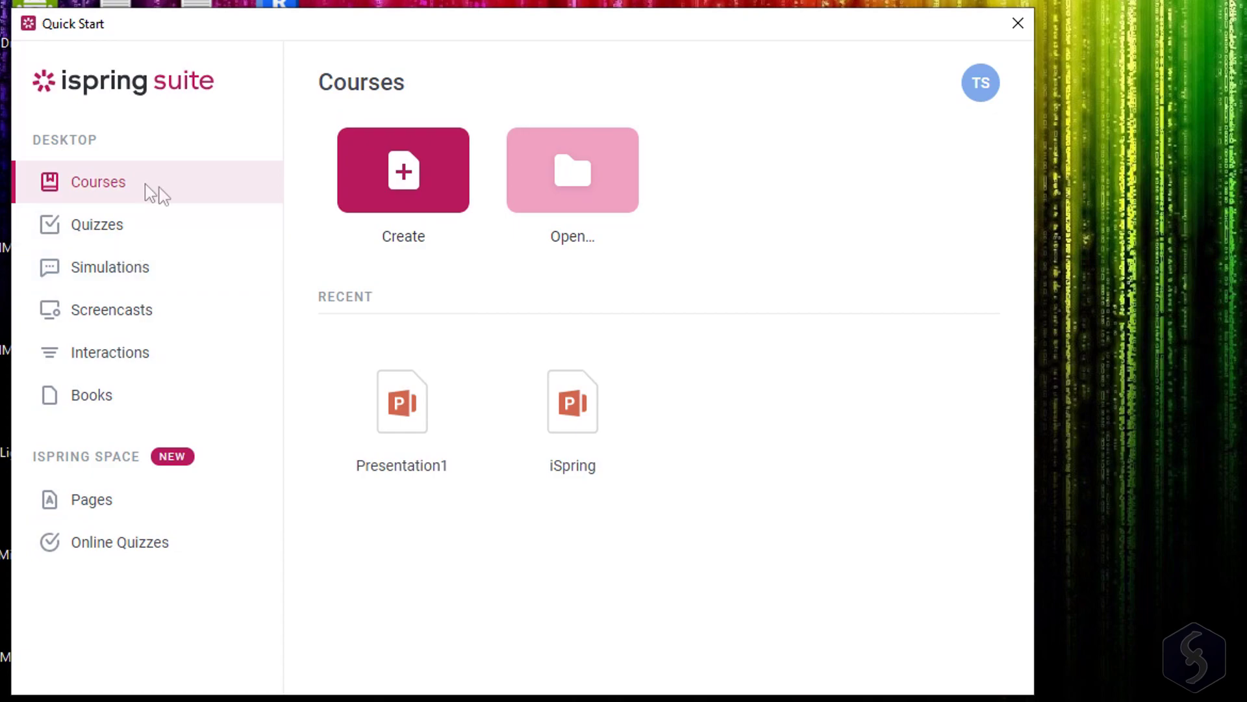
- Browse the Quizzes, Simulations, Screencasts, Interactions and Books project types, then create a new course
click(154, 227)
click(155, 265)
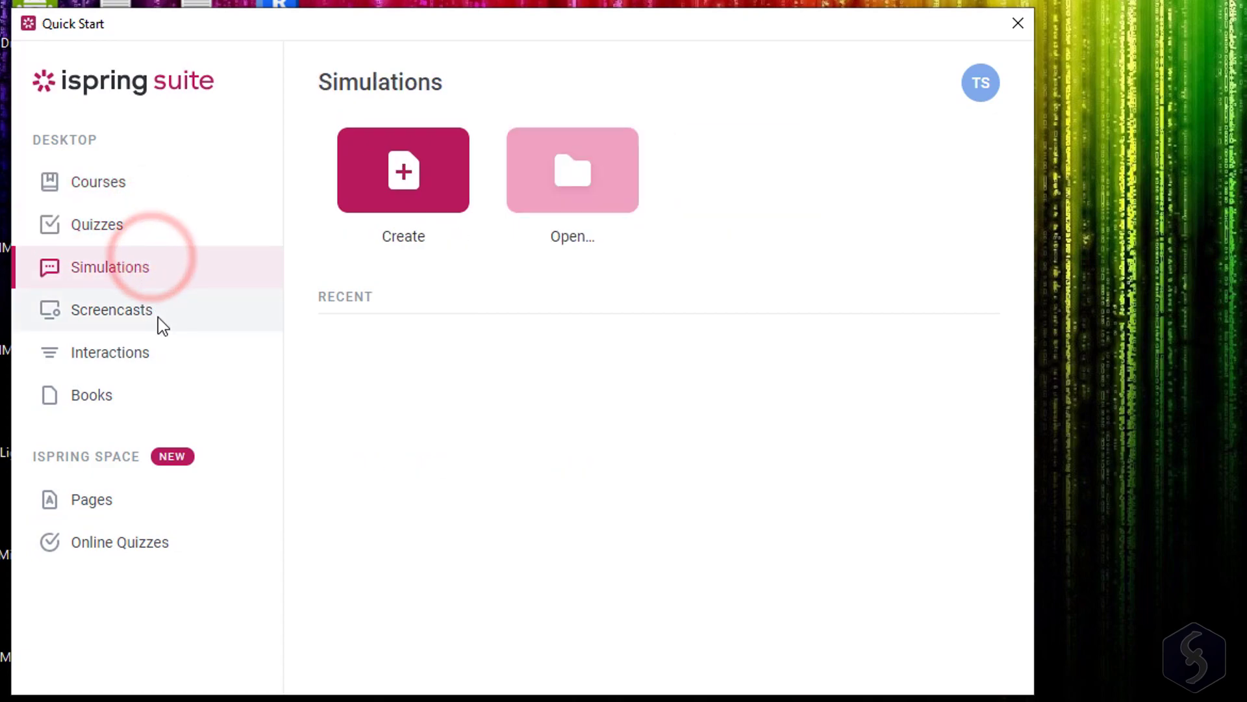
click(156, 311)
click(145, 353)
click(128, 409)
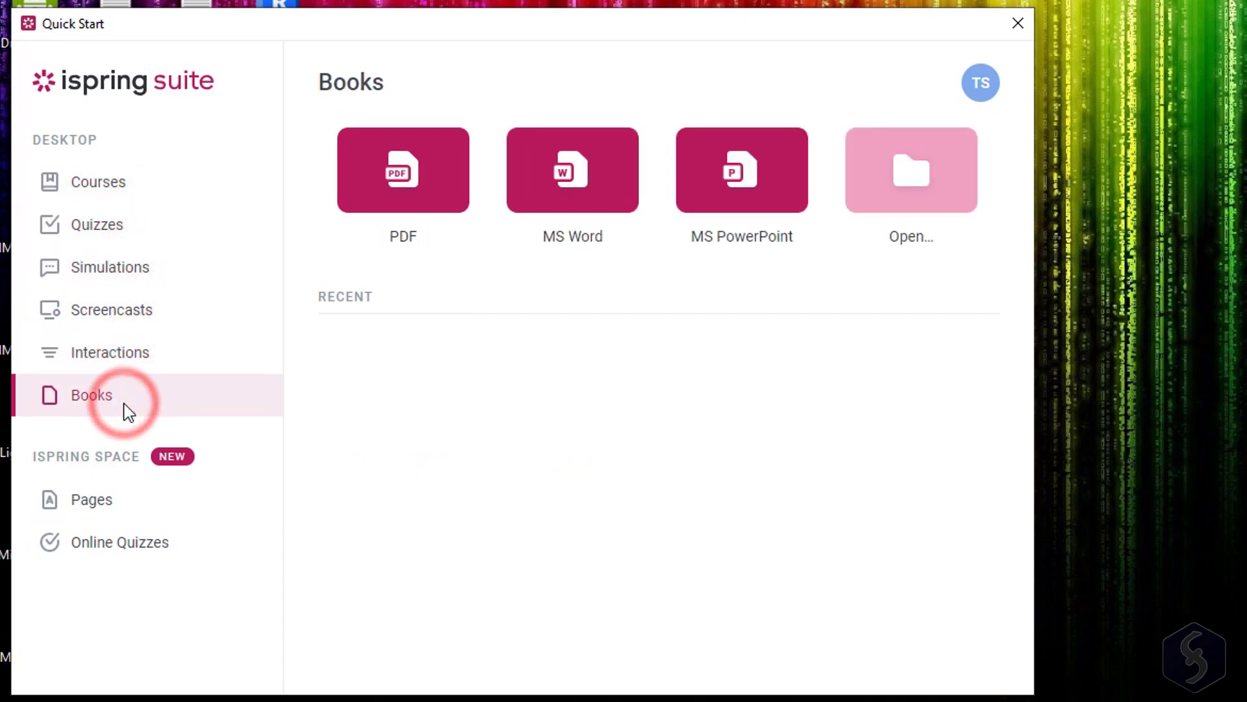
click(137, 183)
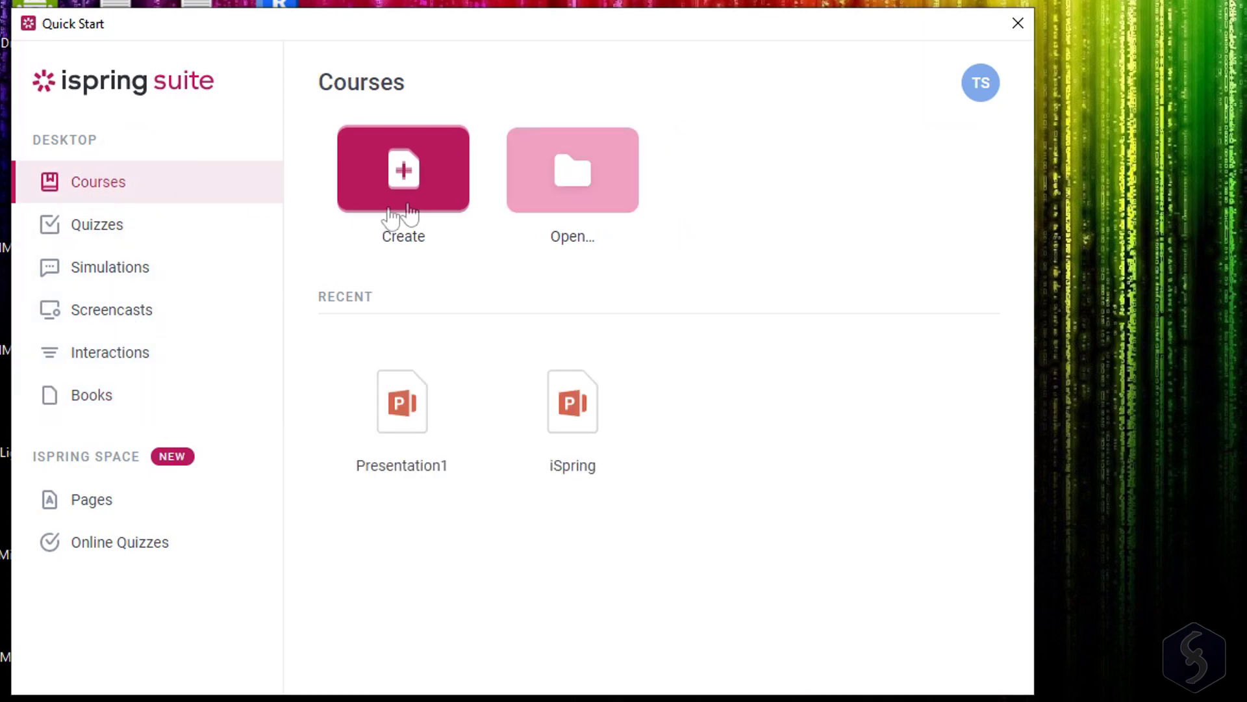
click(437, 195)
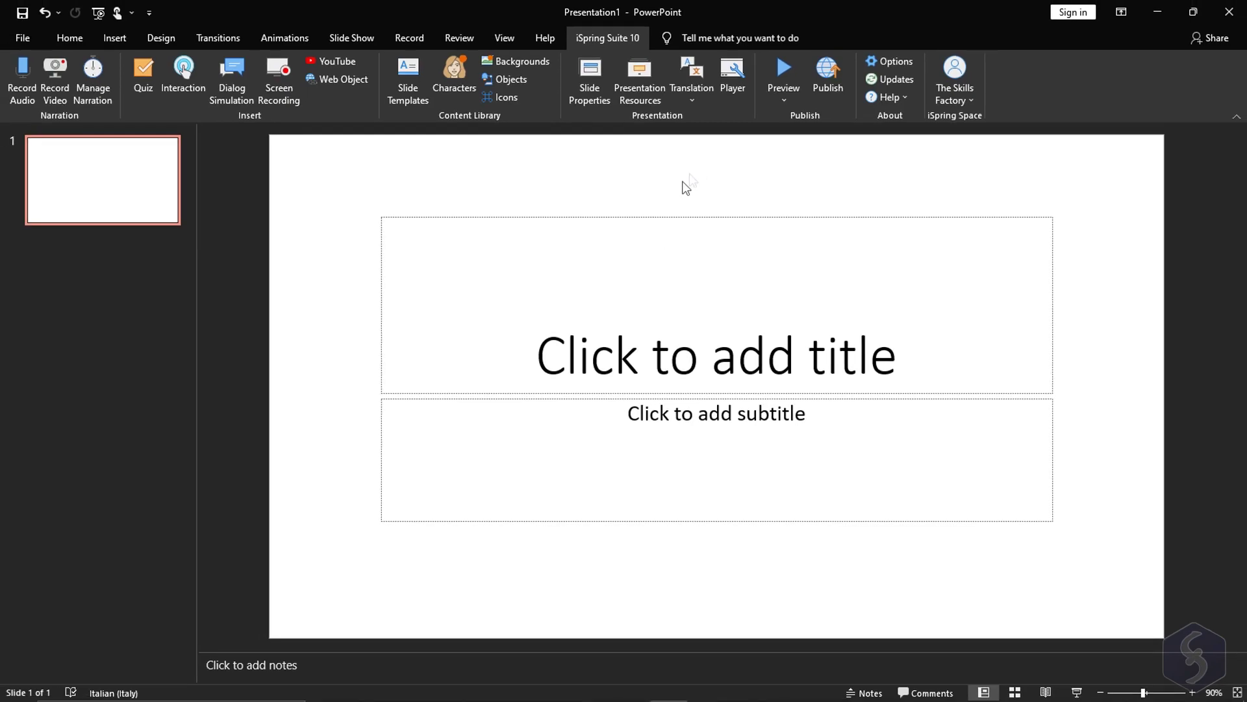
- Look over the Home tab, then open Slide Templates from the iSpring Suite 10 tab
click(61, 42)
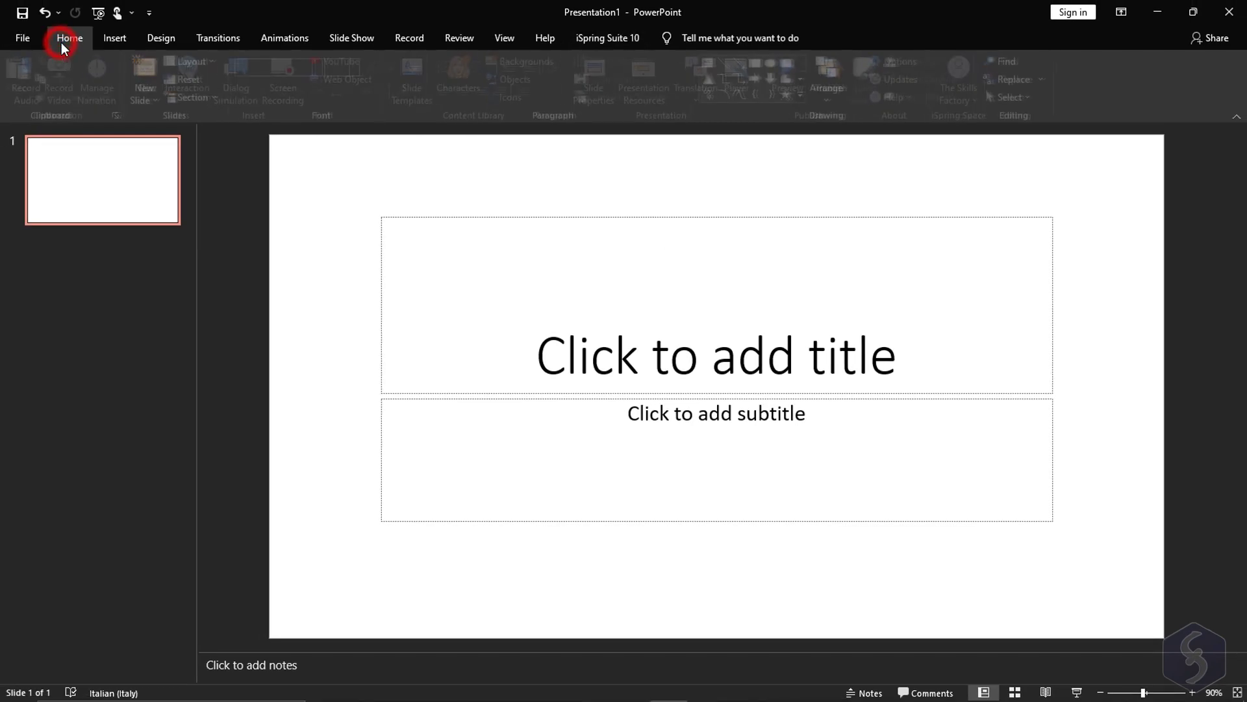
click(614, 39)
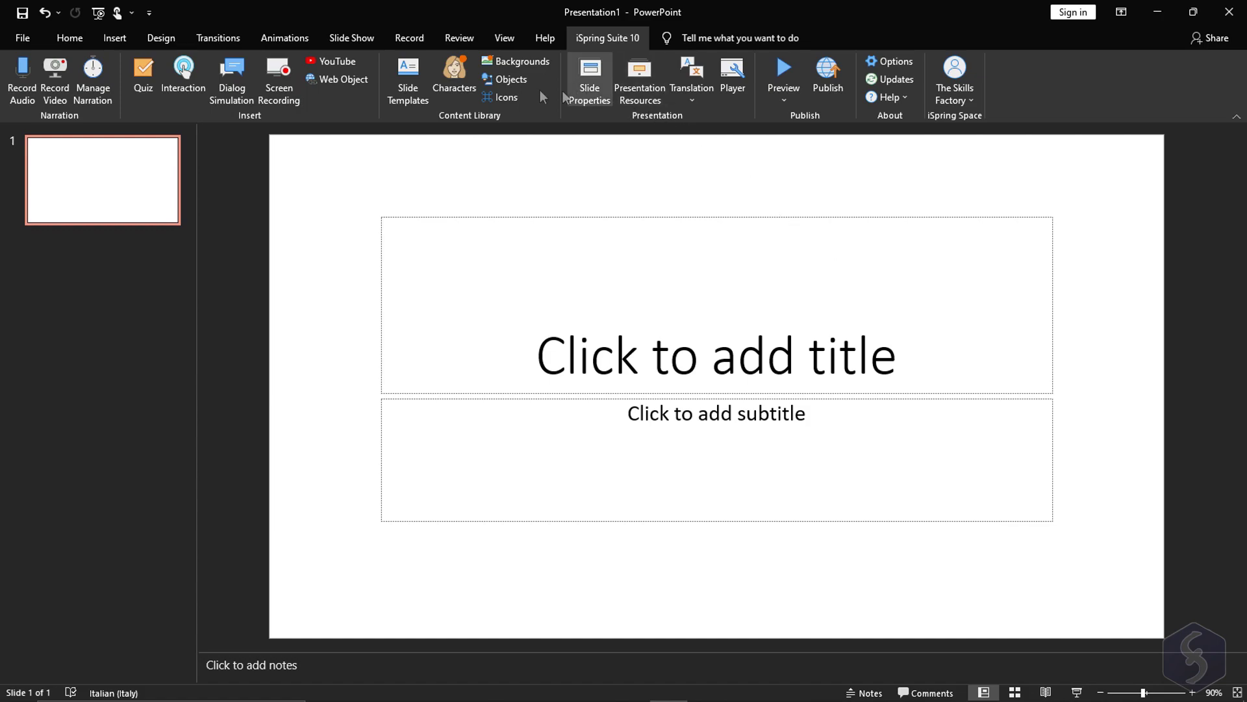
click(414, 75)
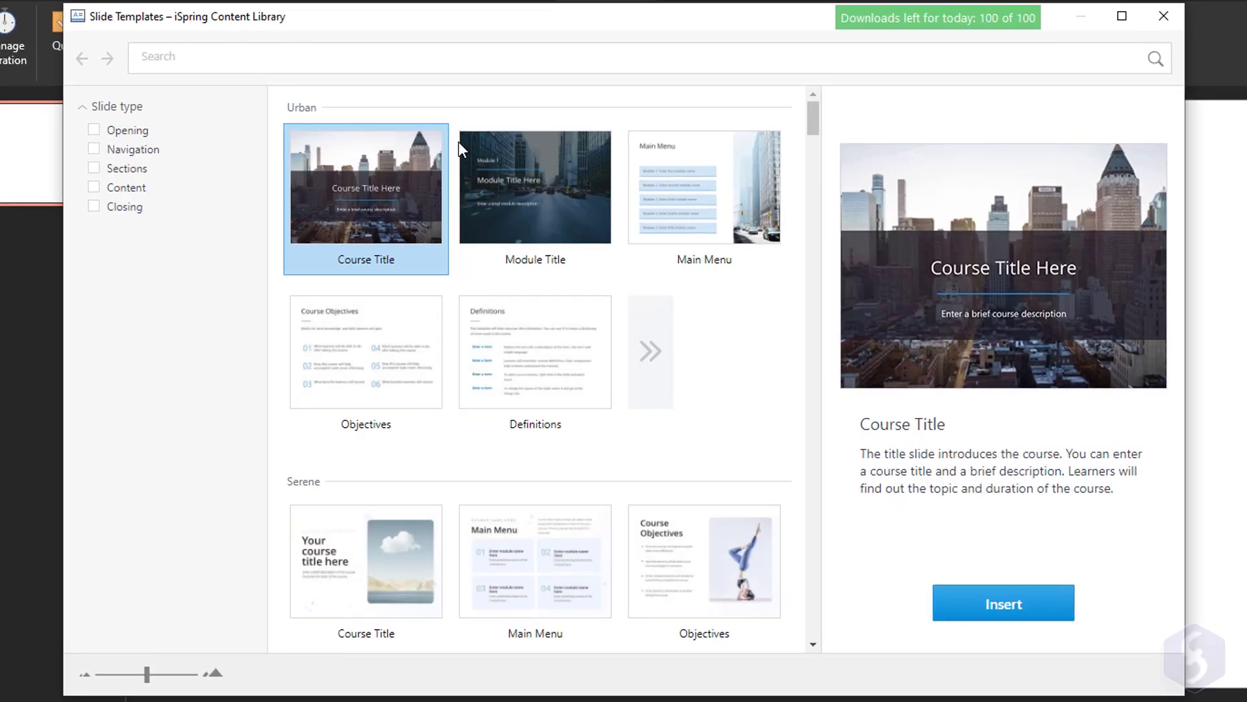
- Preview the Module Title, Urban Main Menu, Serene Main Menu and Serene Objectives templates
click(562, 189)
click(741, 221)
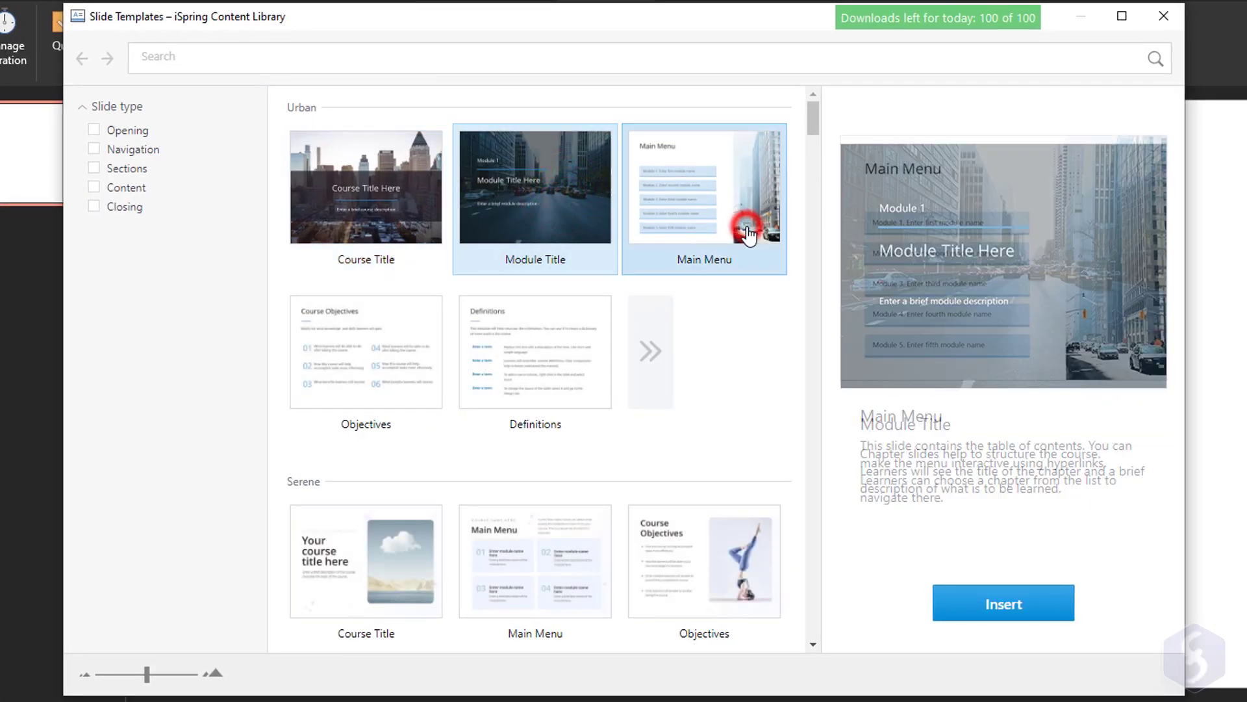
click(570, 538)
click(692, 555)
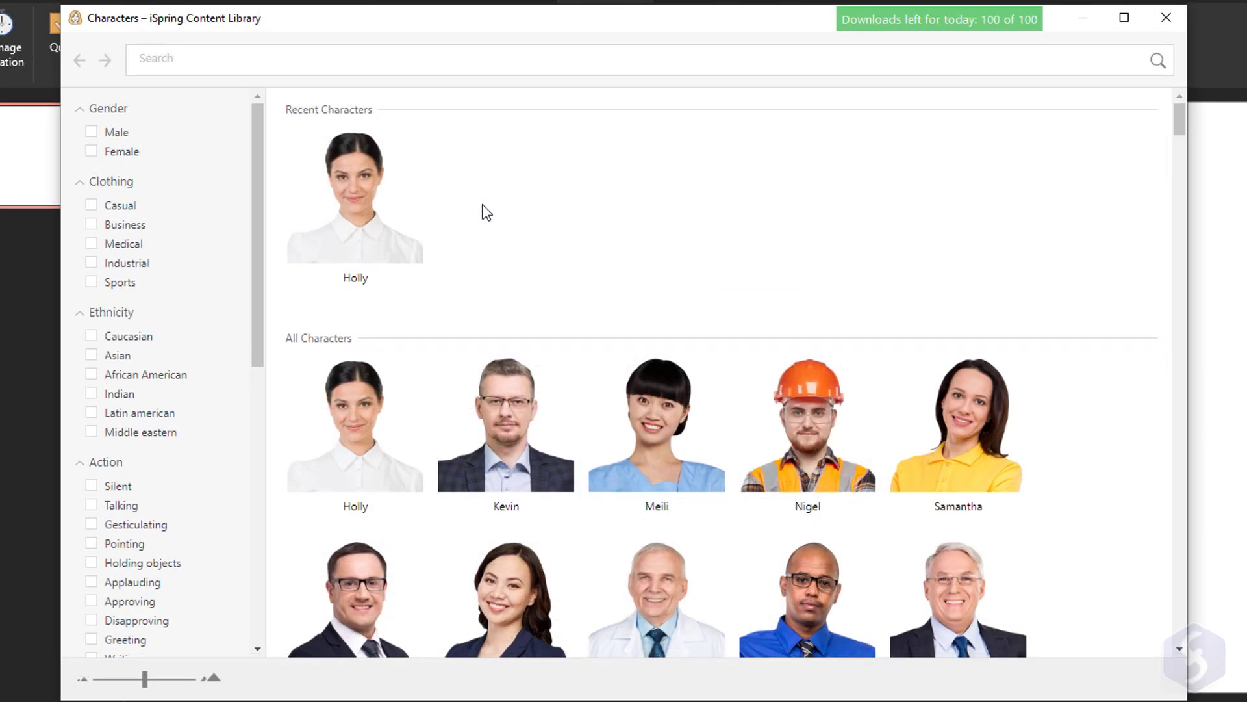
- Browse the Characters library, filtering by Medical and Business clothing, then clear the filter
scroll(585, 377, down, 3)
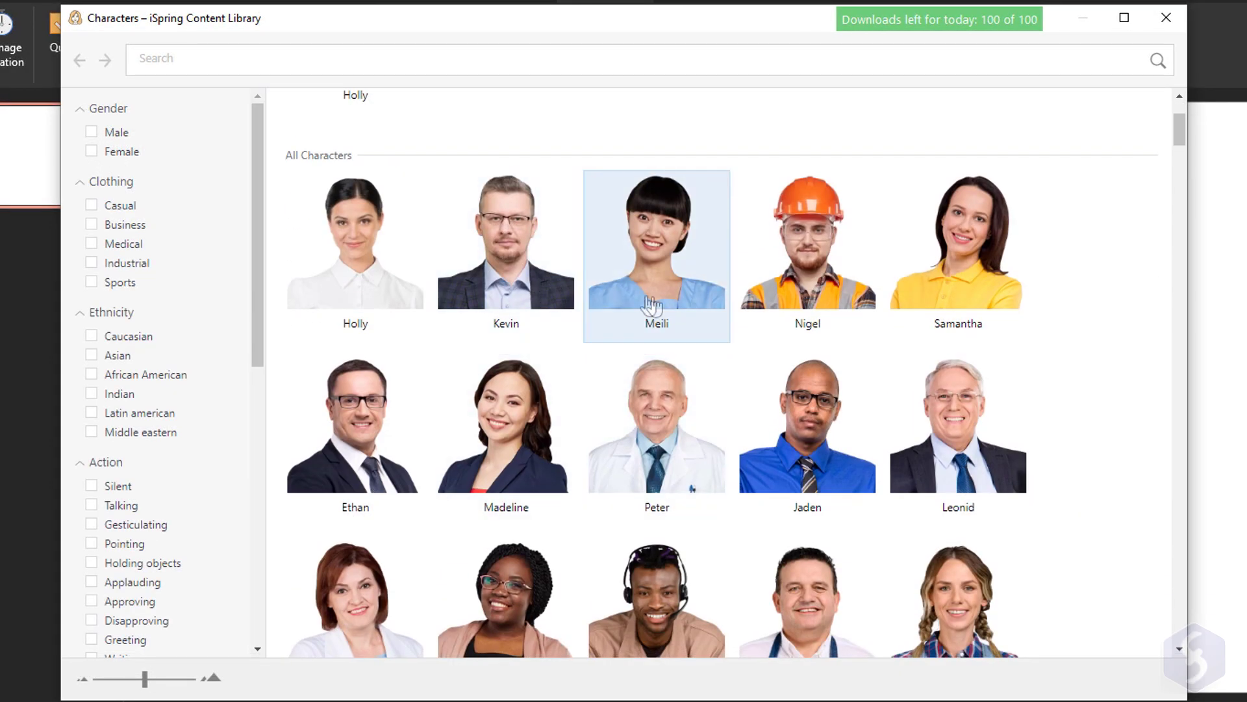
scroll(893, 320, down, 5)
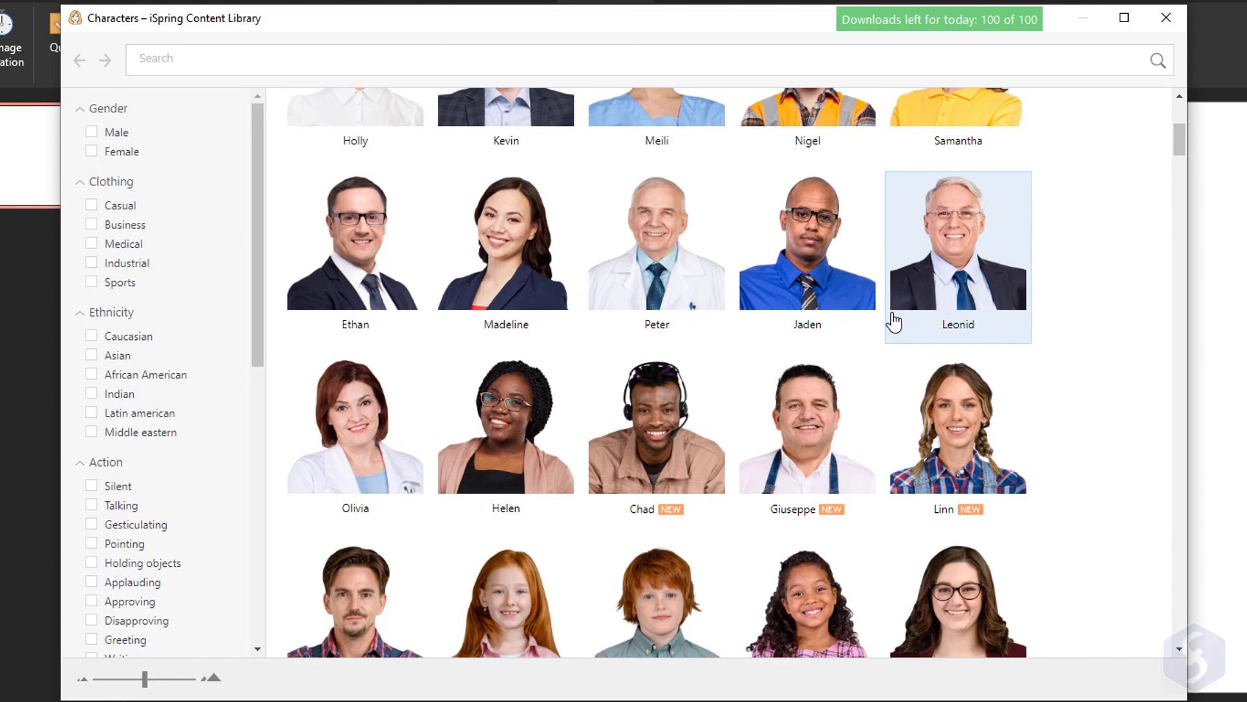
scroll(894, 322, down, 8)
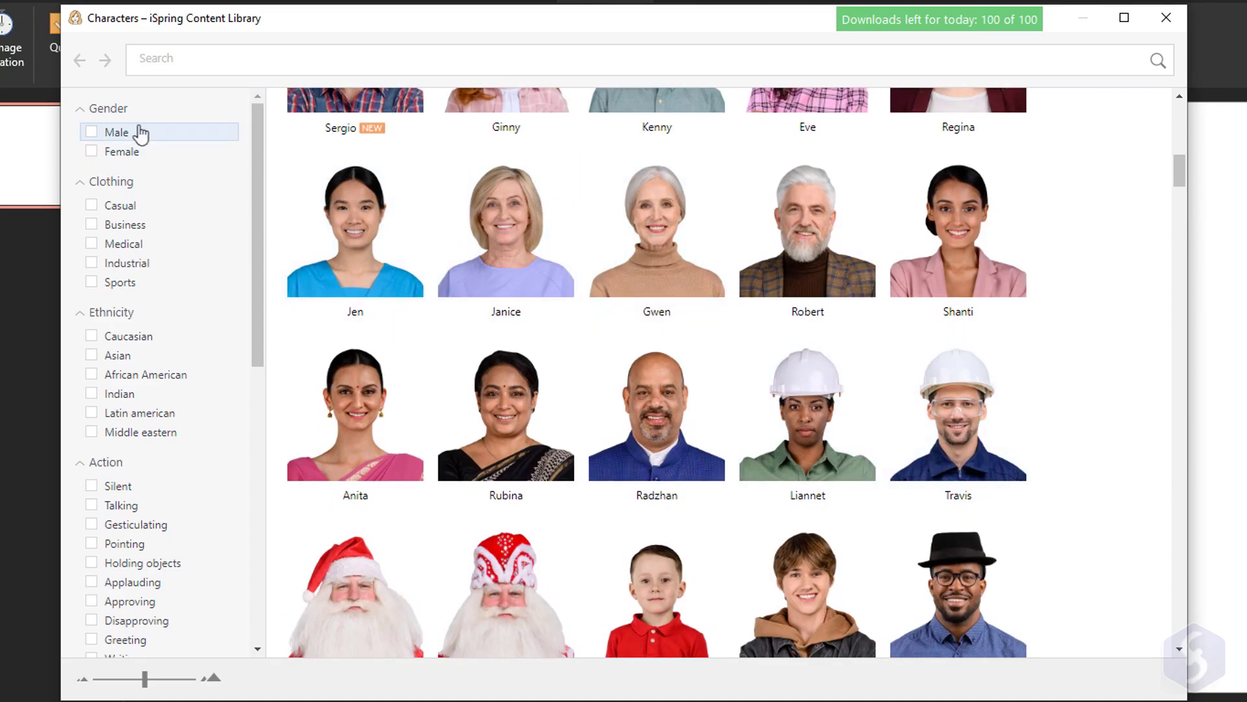
click(133, 246)
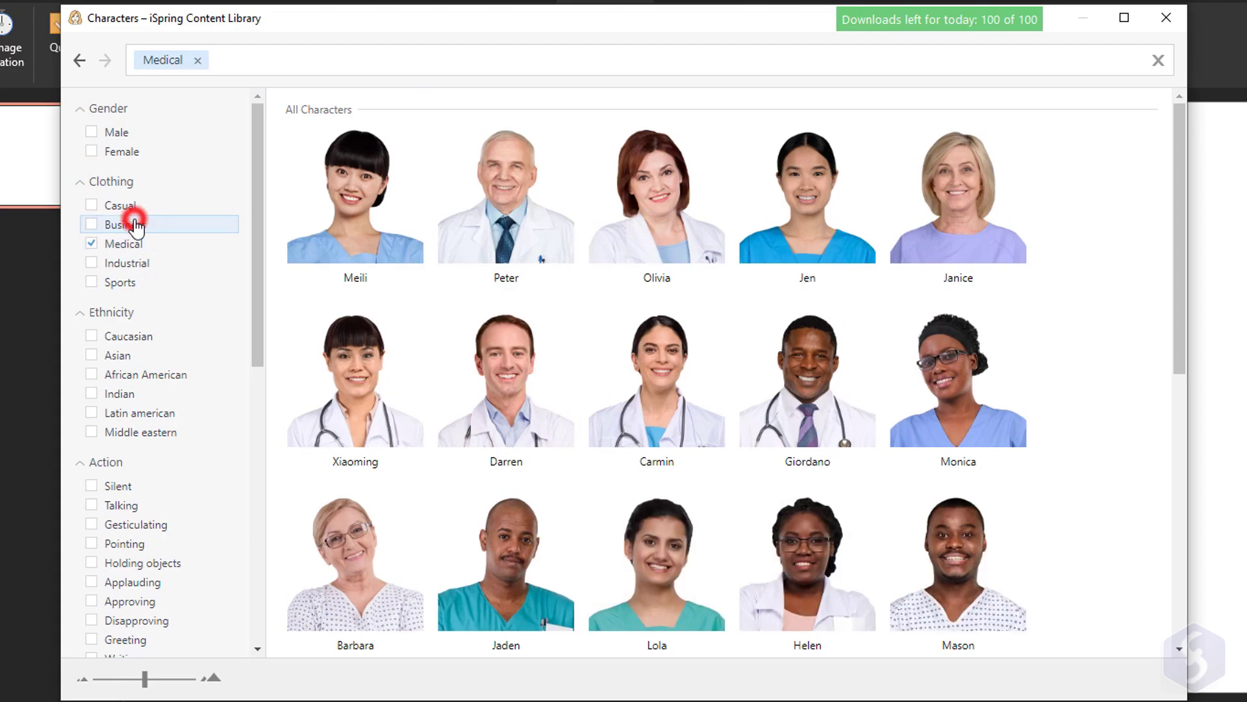
click(135, 224)
click(132, 245)
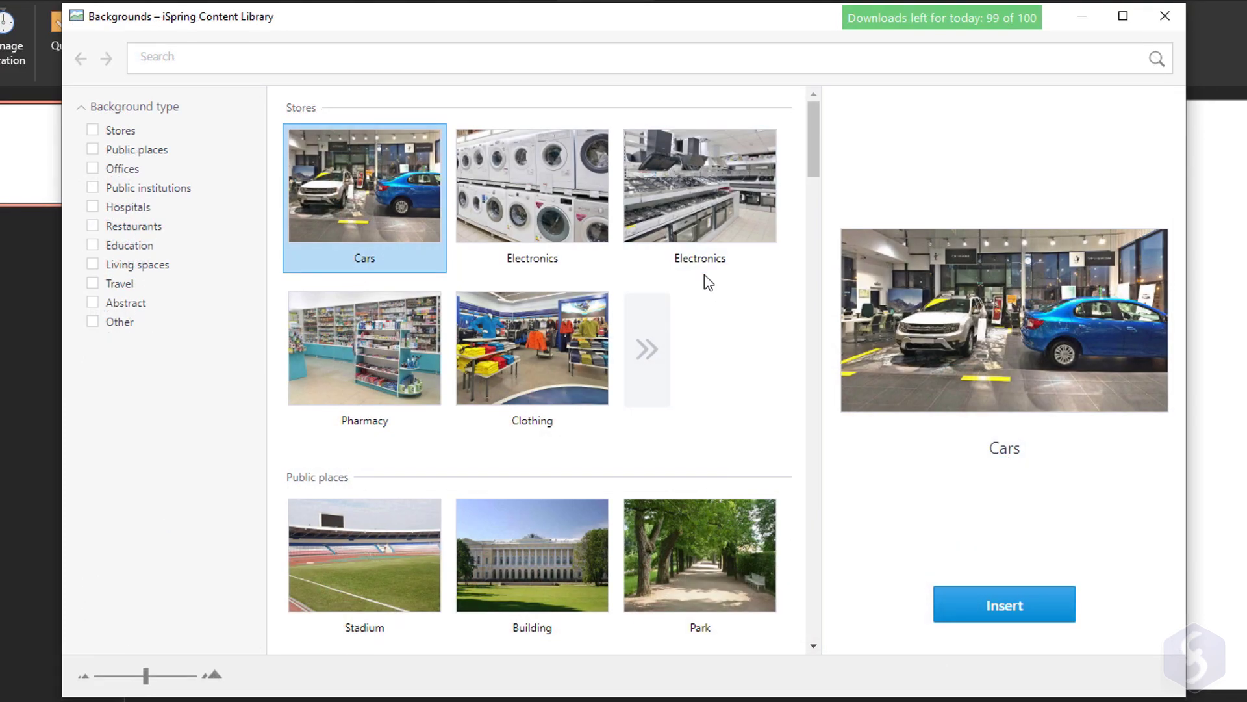
- Scroll through the Backgrounds, Objects and Icons libraries
scroll(704, 274, down, 5)
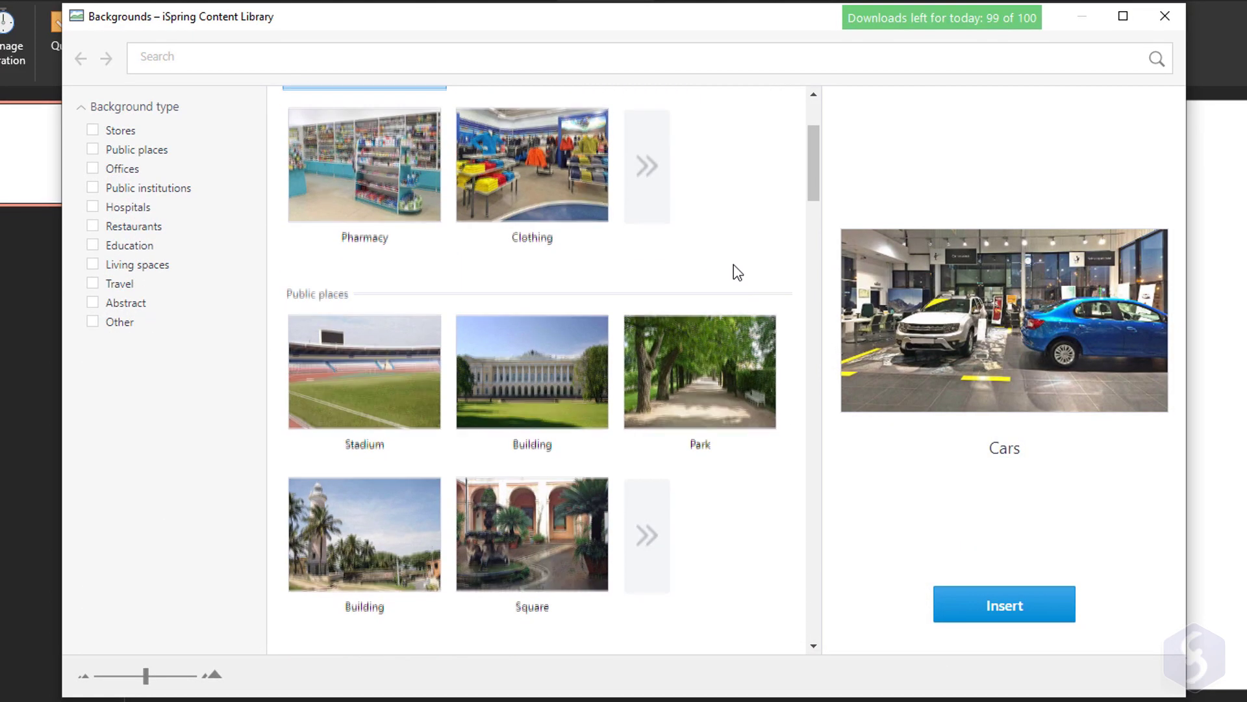
scroll(715, 309, down, 2)
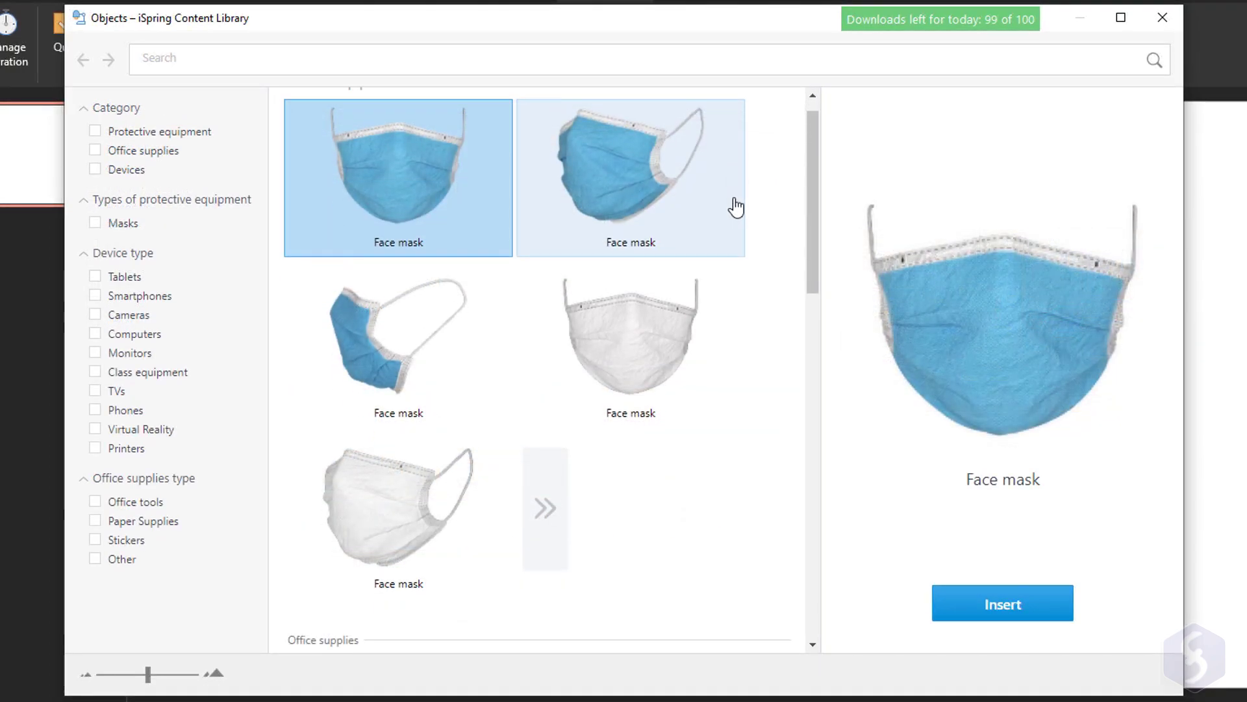
scroll(732, 203, down, 3)
scroll(736, 206, down, 10)
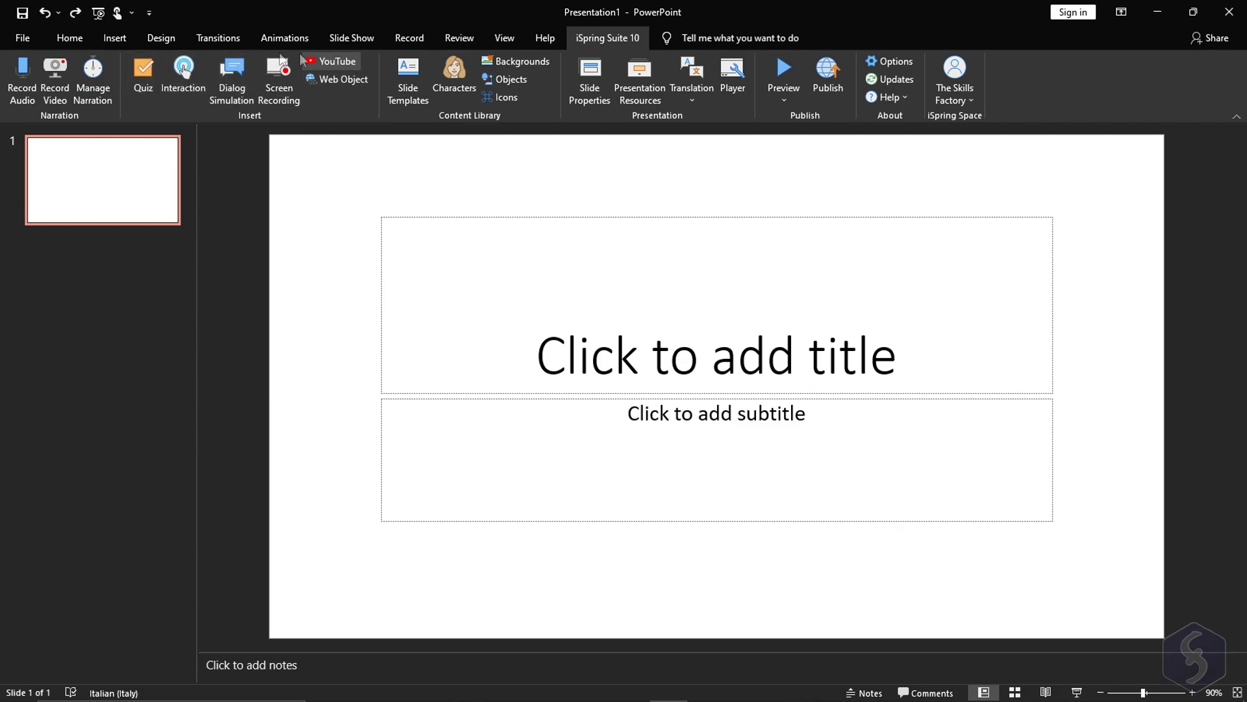
- Start a new graded quiz in iSpring QuizMaker from the Quiz button
click(144, 70)
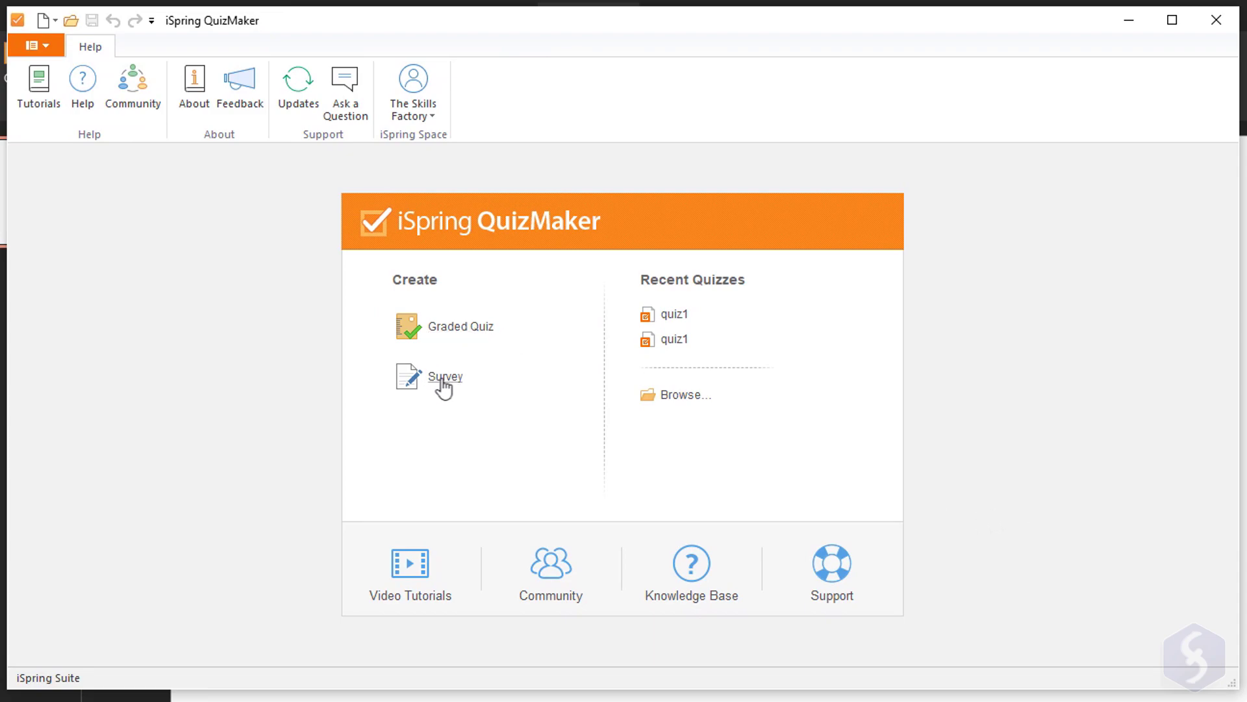
click(475, 332)
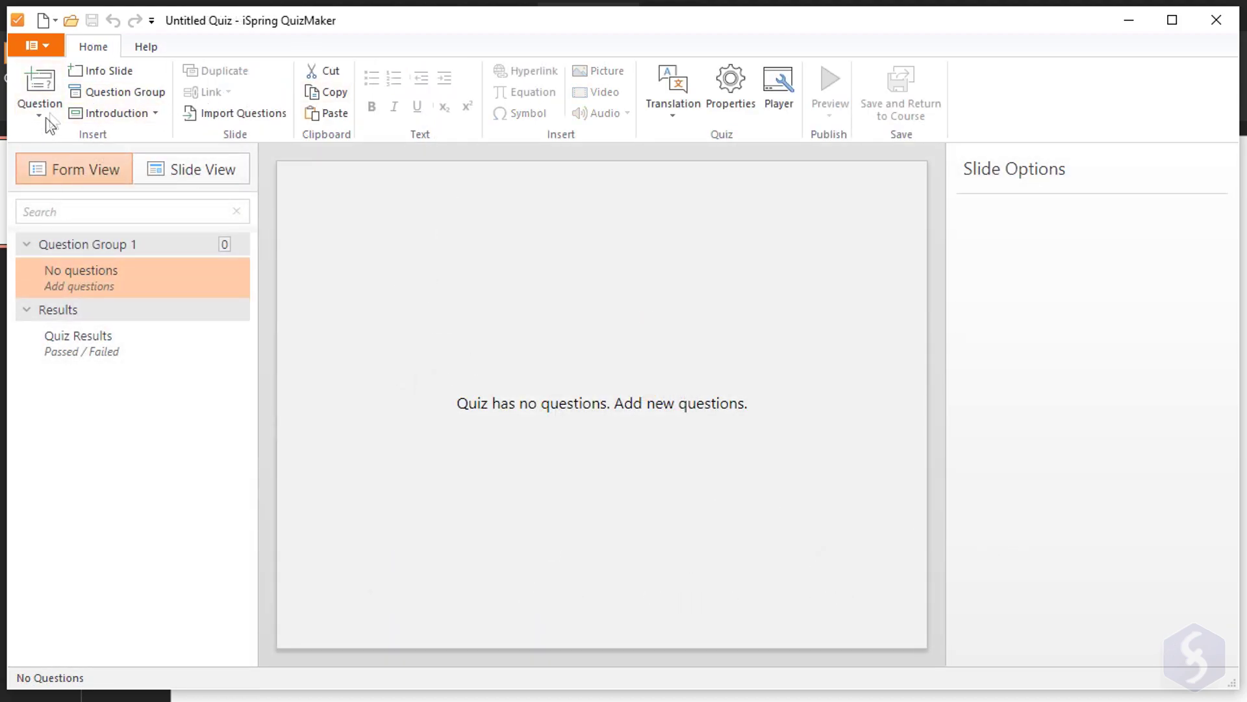
- Add a multiple-choice question 'Which is the unluckiest number?' with 13 correct, editing both feedback messages
click(49, 104)
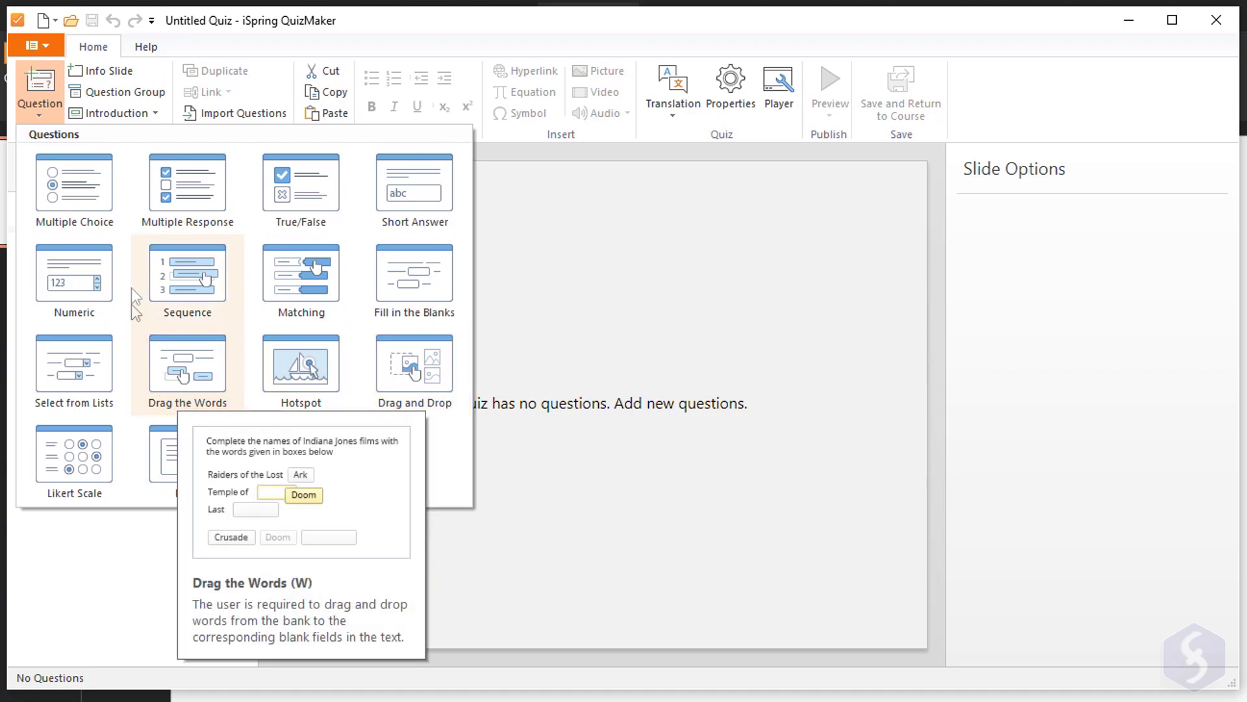
click(88, 192)
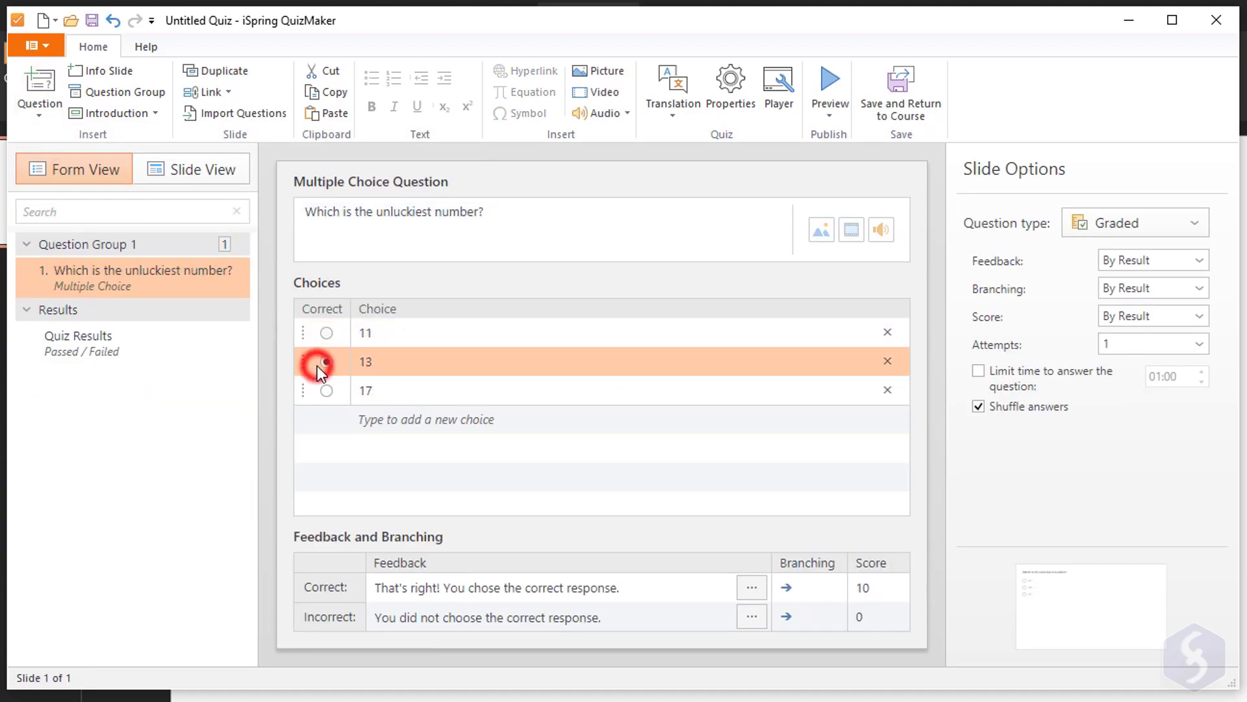
click(326, 361)
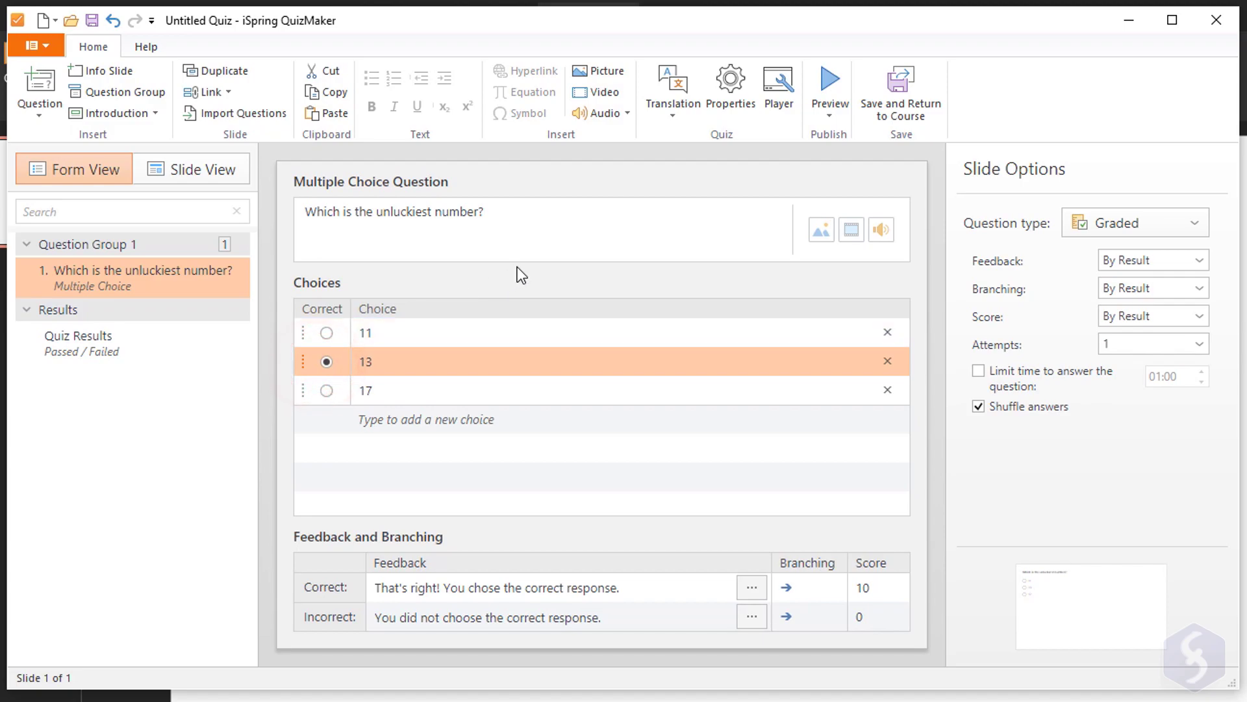
click(459, 588)
click(660, 587)
click(634, 622)
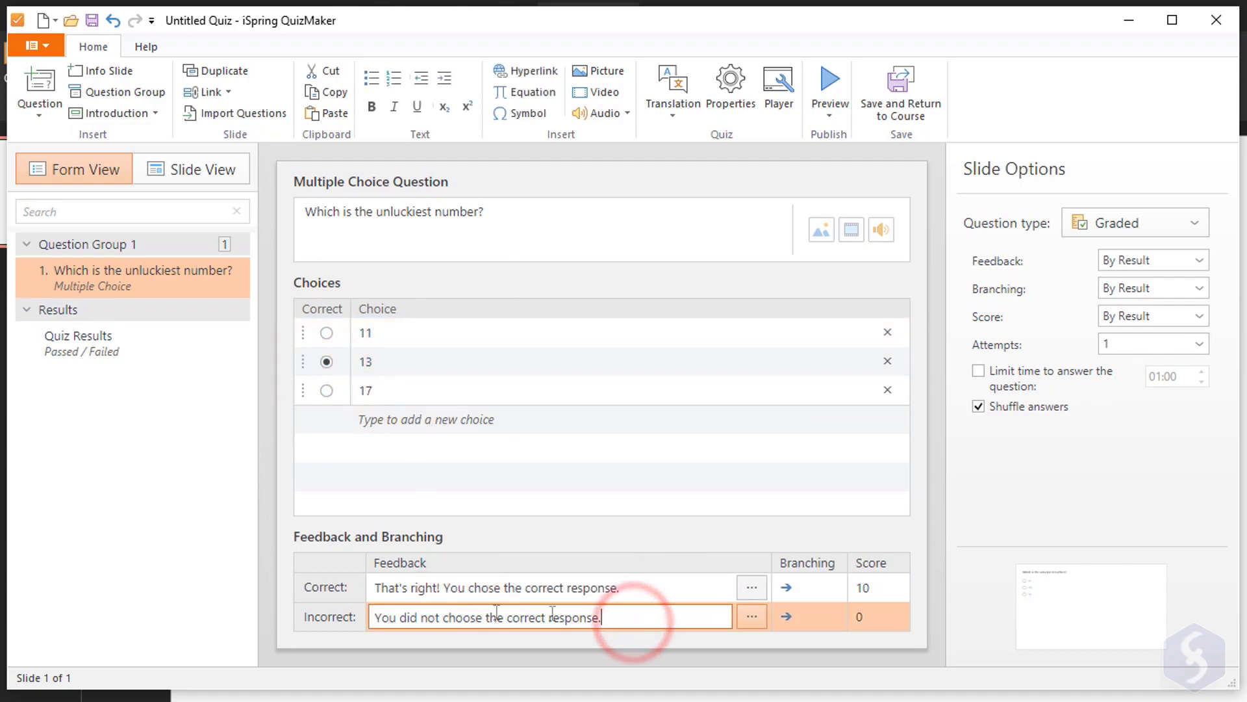
- Edit the 'Congratulations, you passed!' result message and view the quiz in Slide View
click(145, 356)
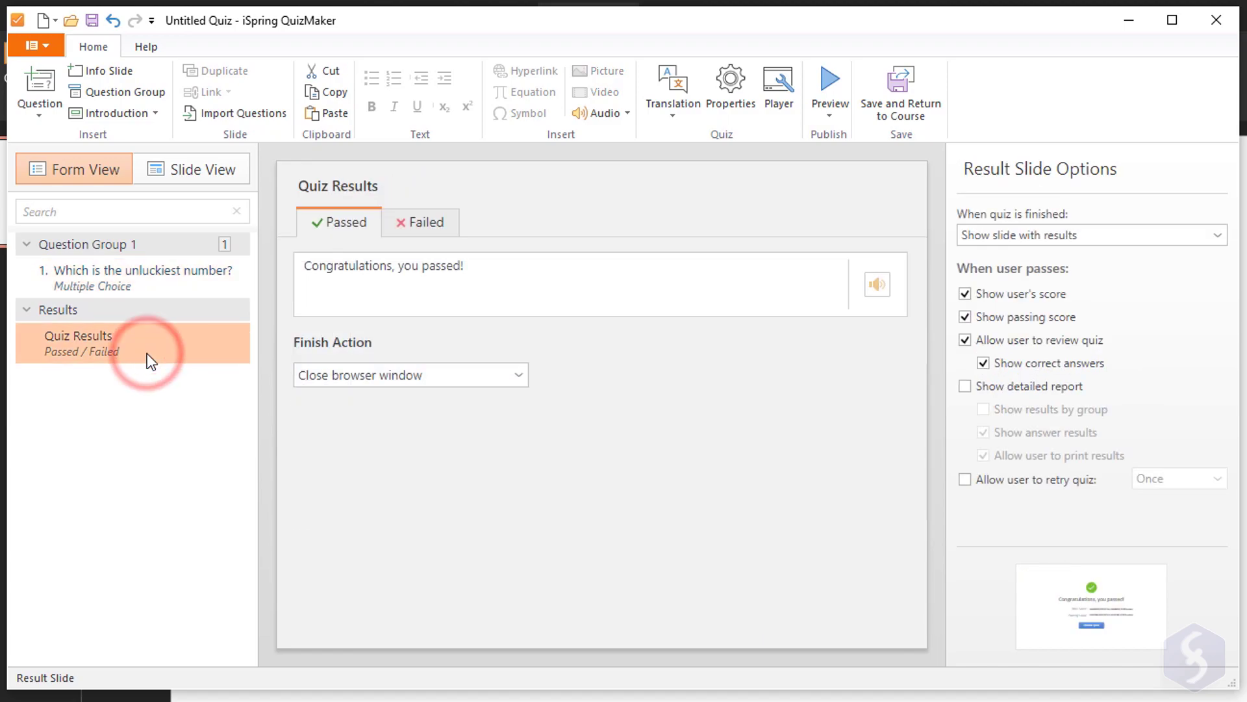
click(429, 288)
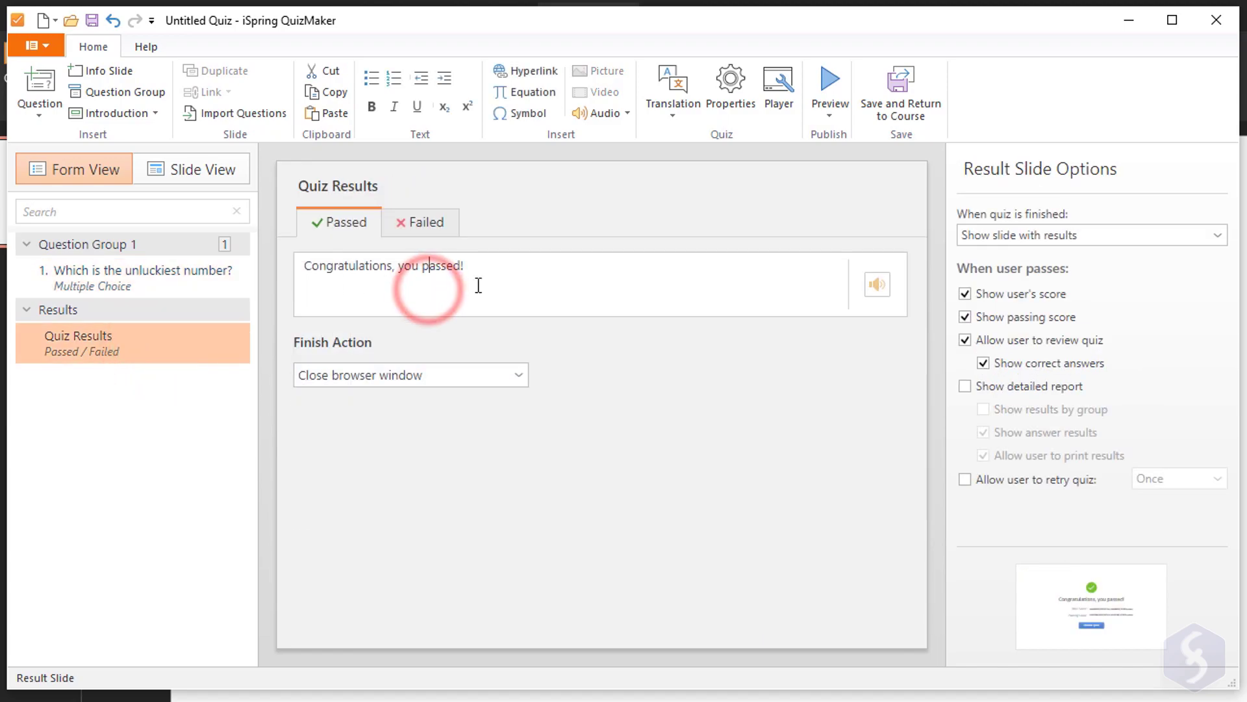
click(216, 172)
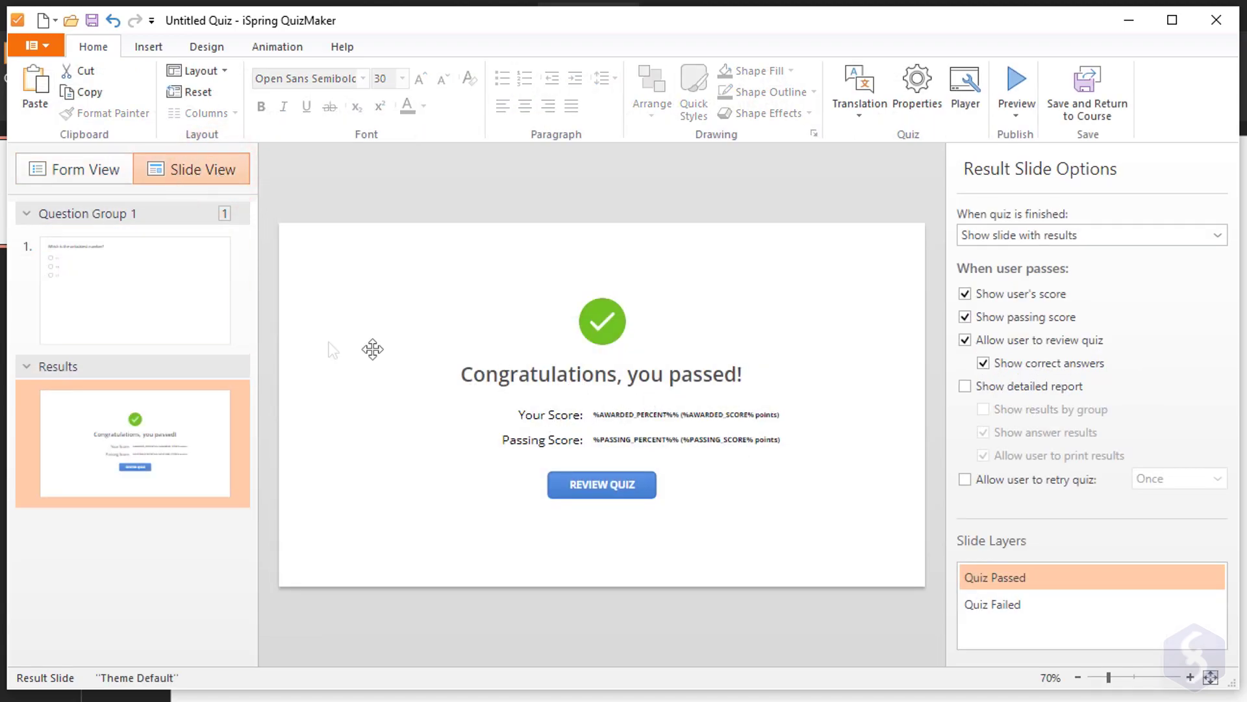
click(170, 296)
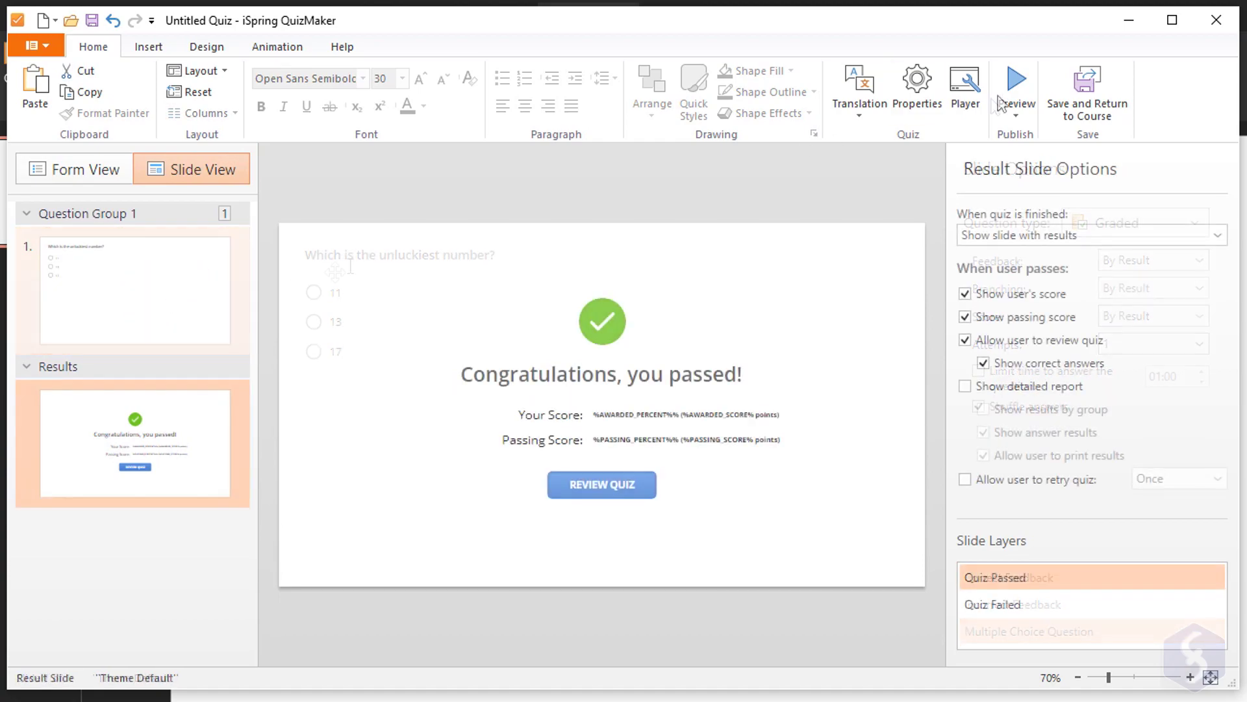
- Preview the quiz answering 13, then check landscape and portrait tablet and phone layouts
click(1016, 85)
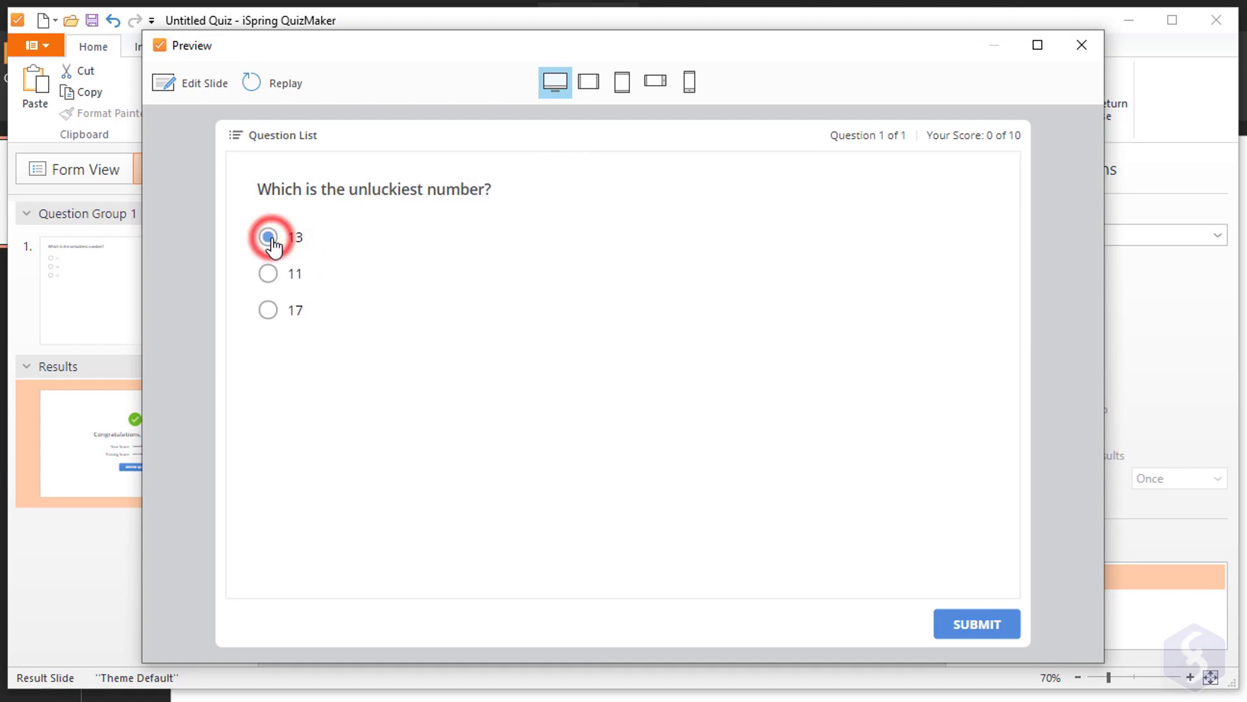
click(968, 625)
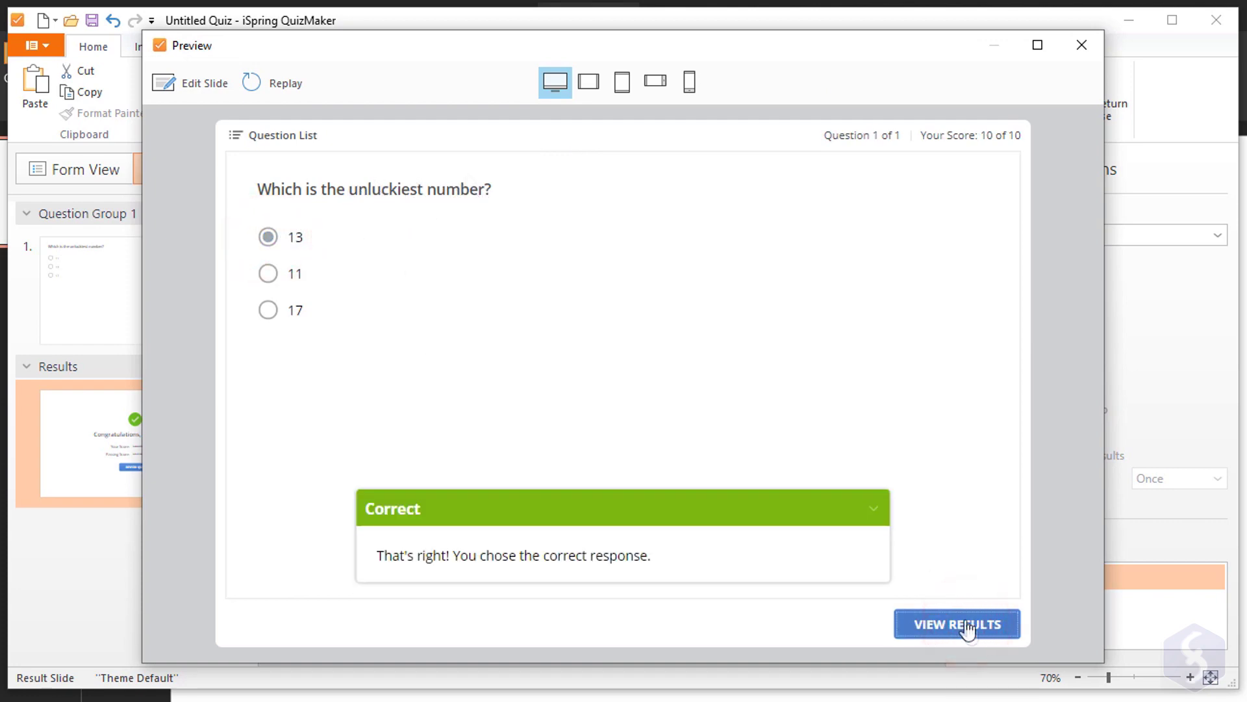
click(589, 84)
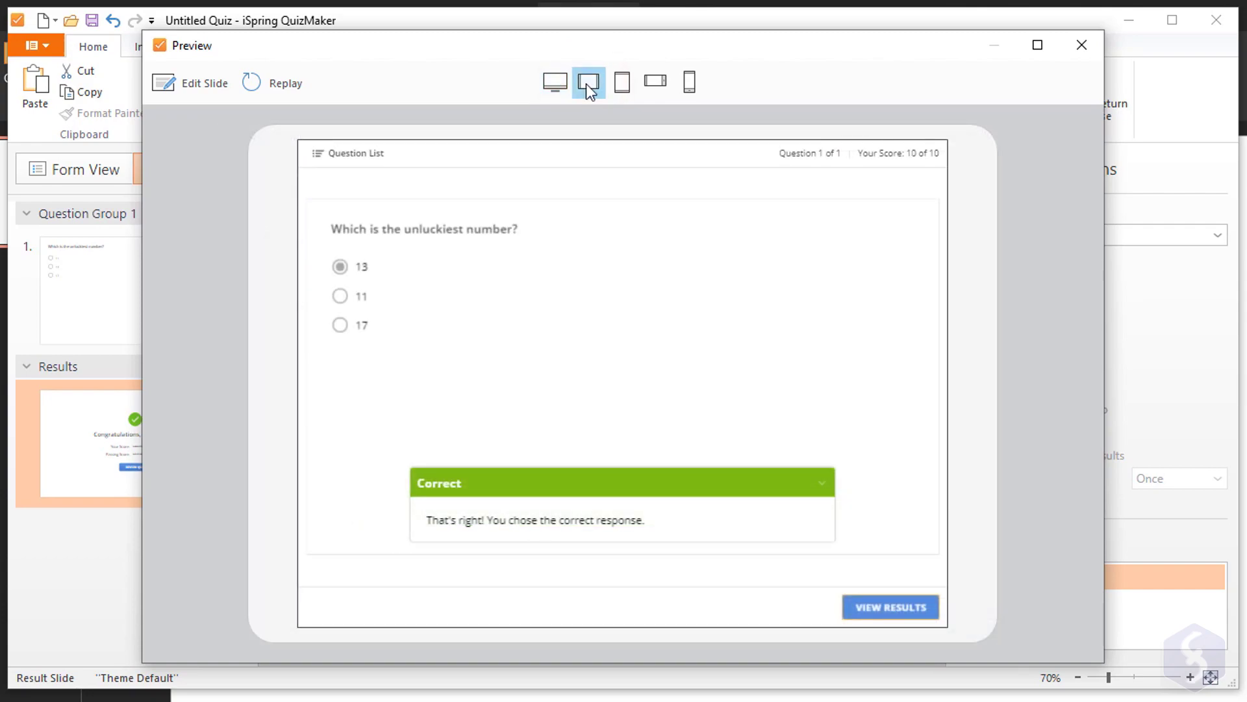
click(621, 87)
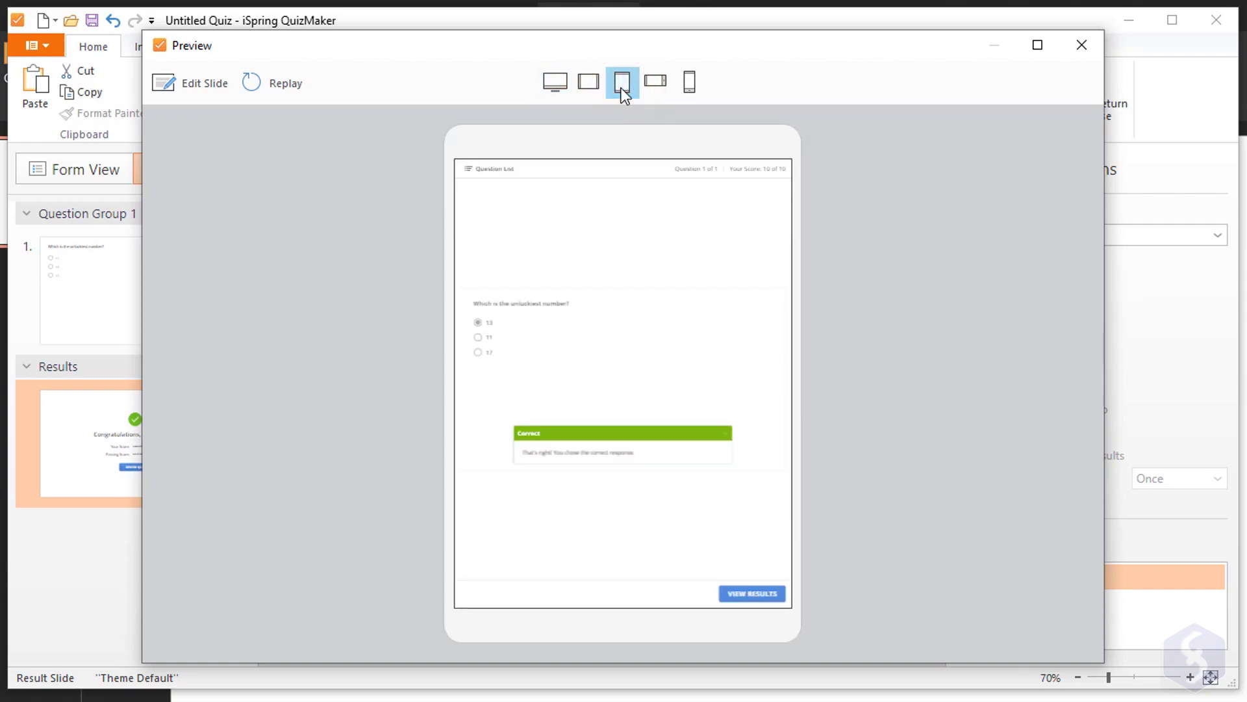
click(654, 88)
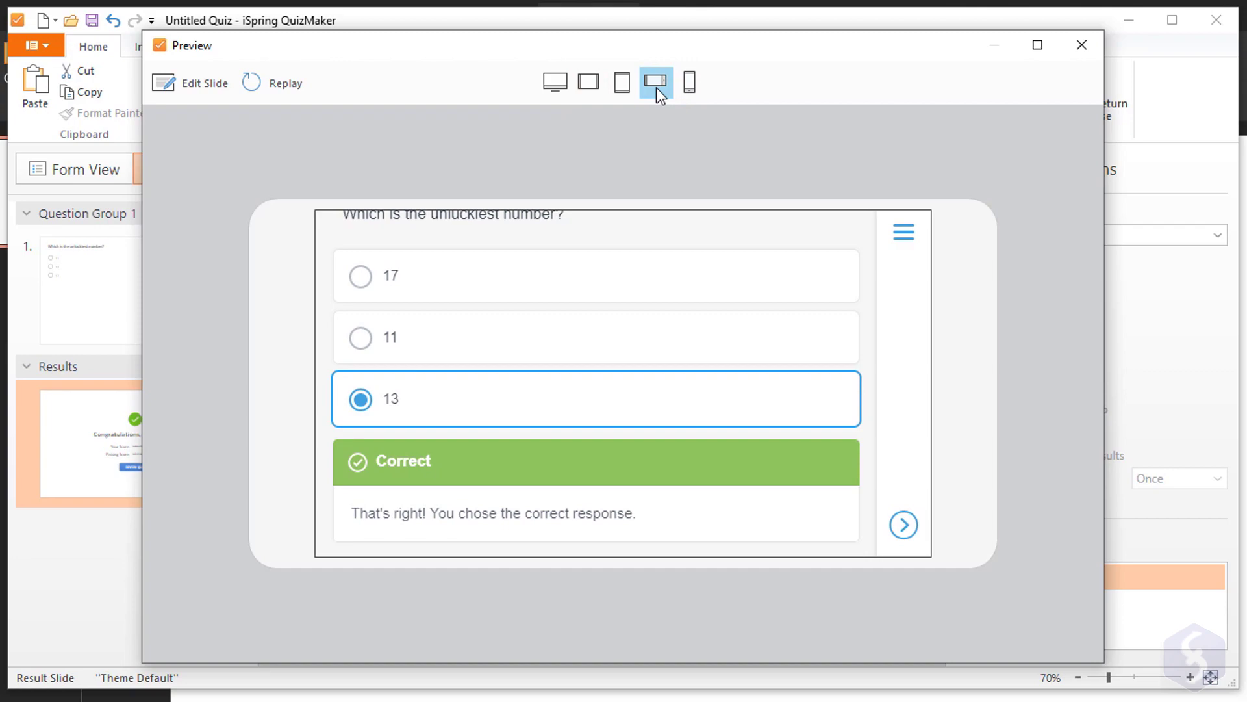
click(688, 85)
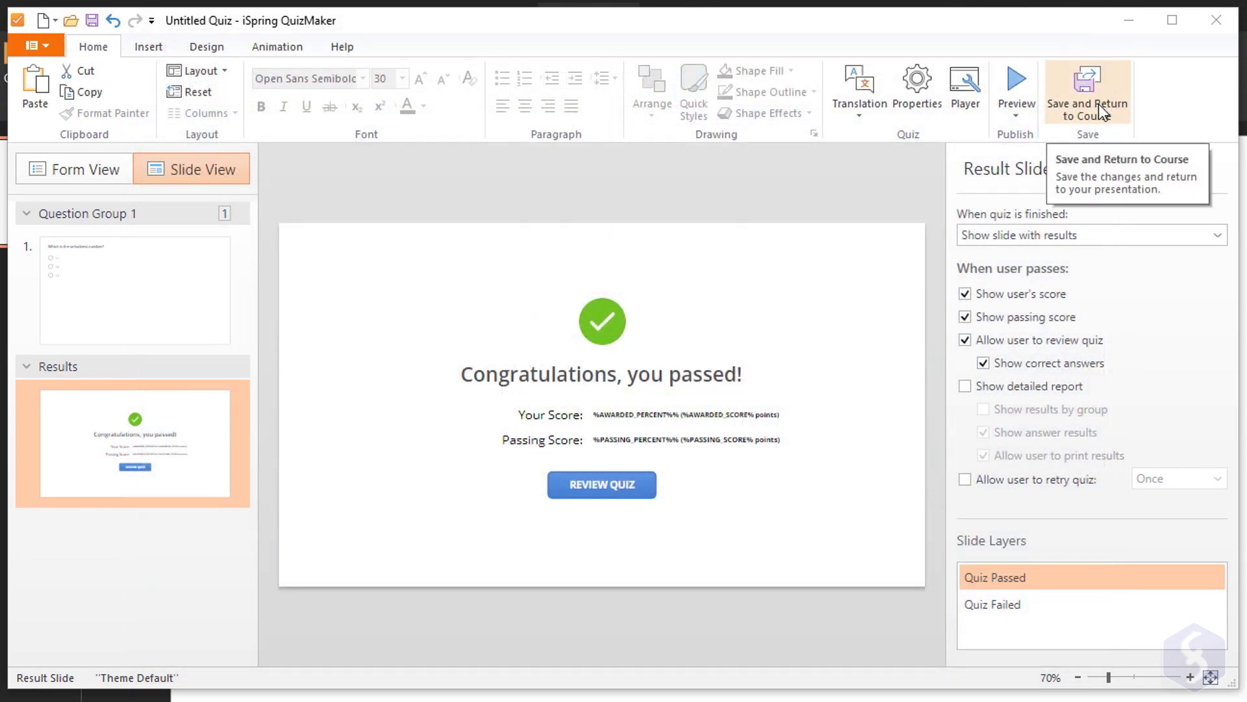
- Save the quiz to slide 1 of the course and add a blank slide 2 for an interaction
click(1099, 109)
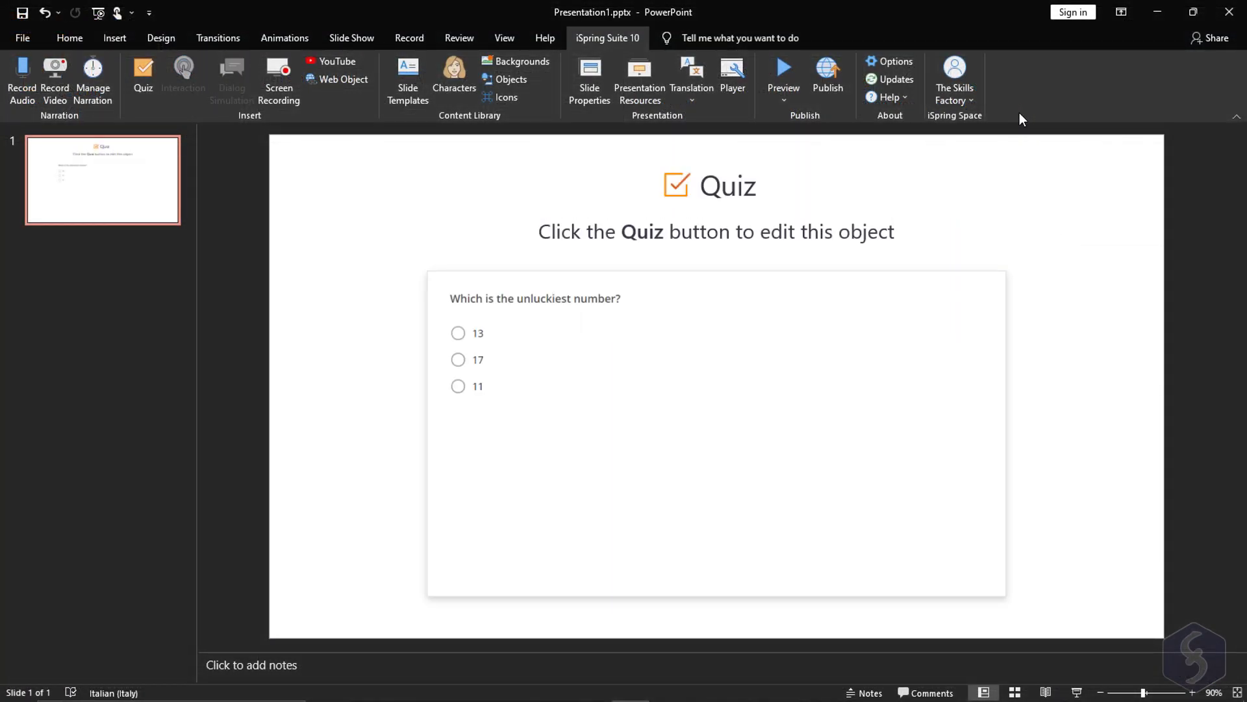
right_click(125, 252)
click(165, 299)
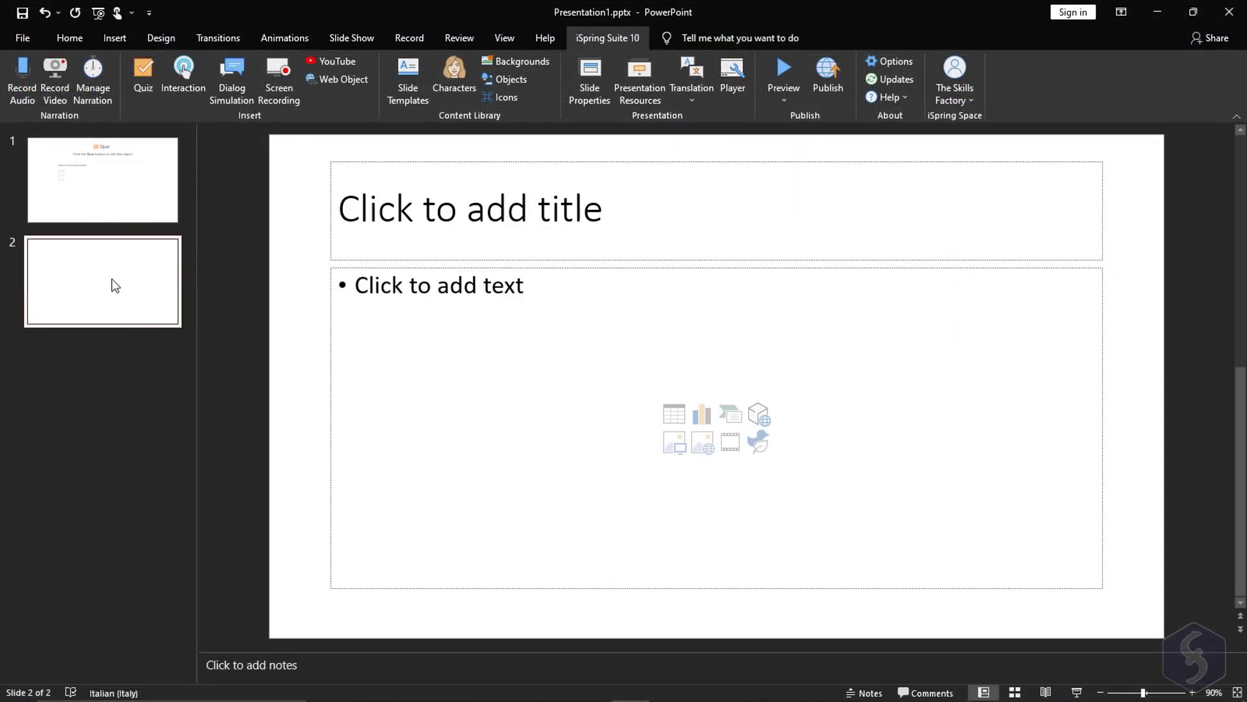
click(187, 70)
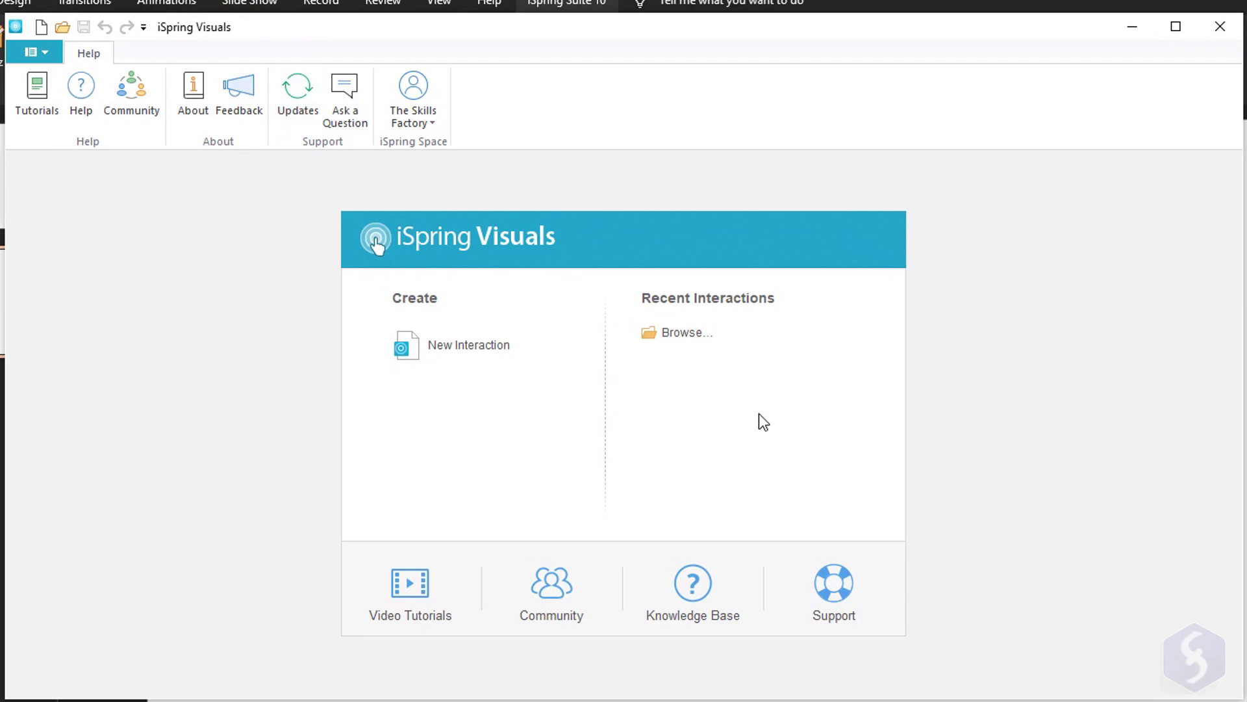
- Create a Process interaction with its step bar at the bottom and save it to slide 2
click(452, 347)
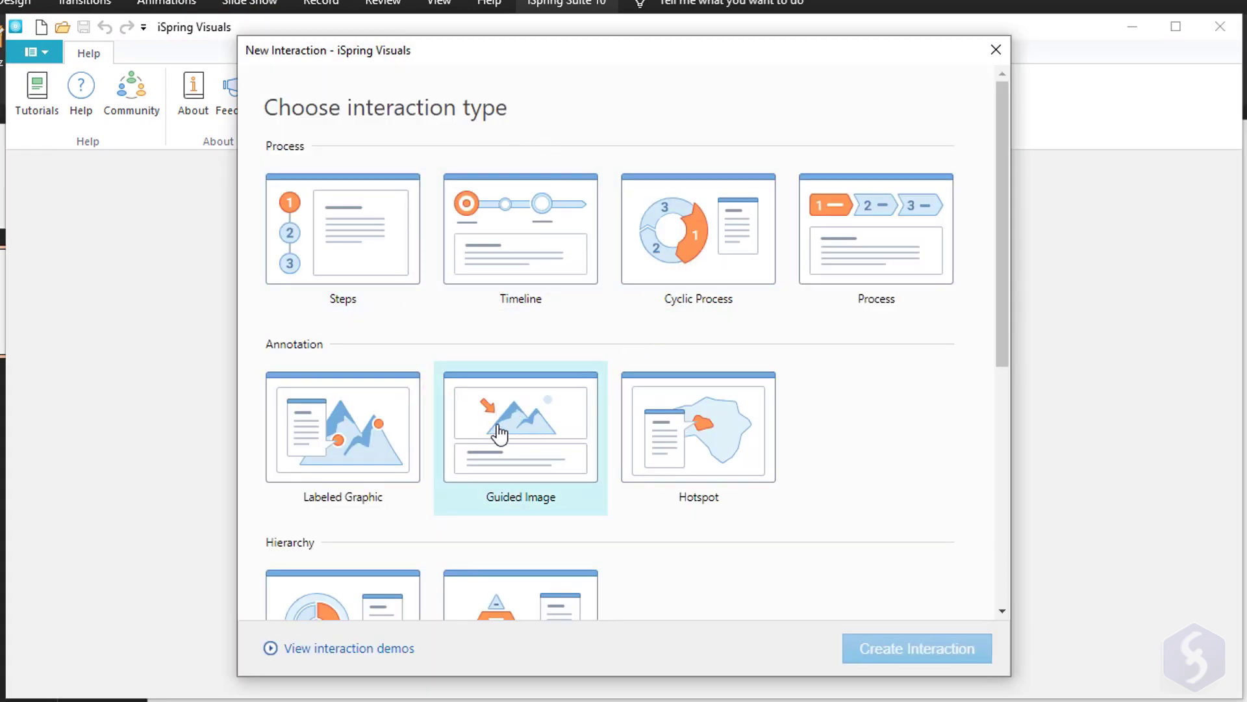
scroll(530, 495, down, 2)
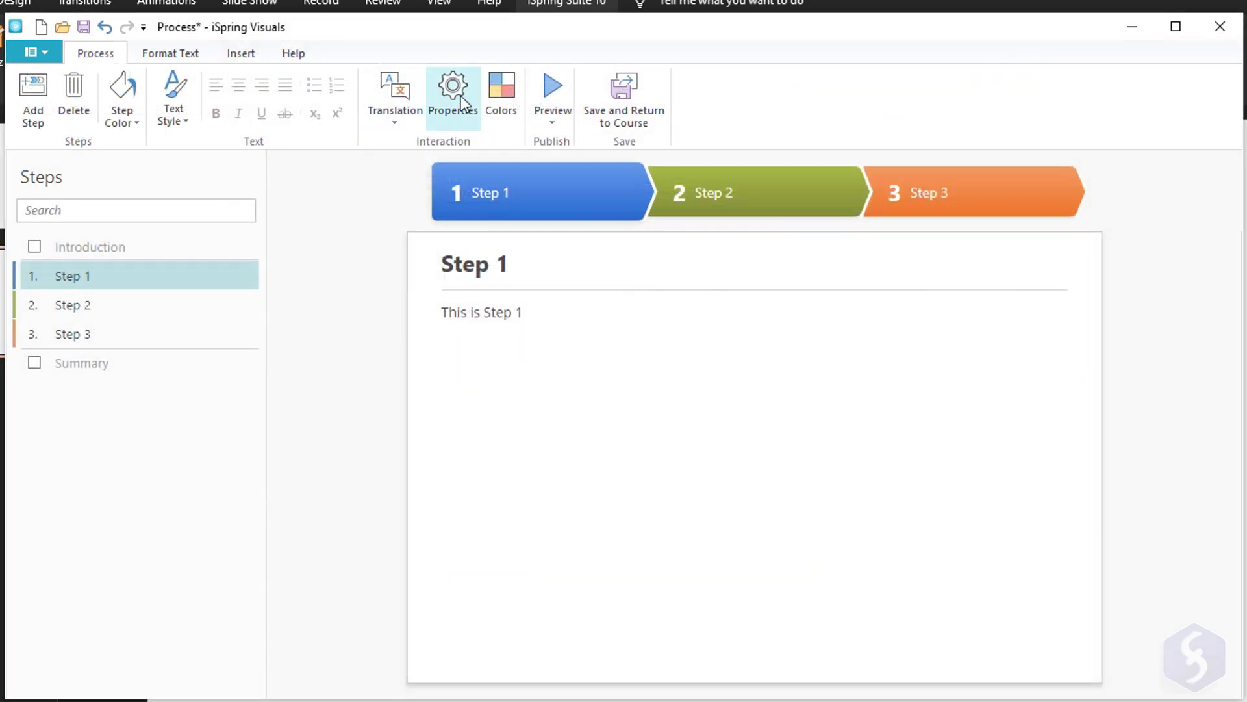
click(461, 95)
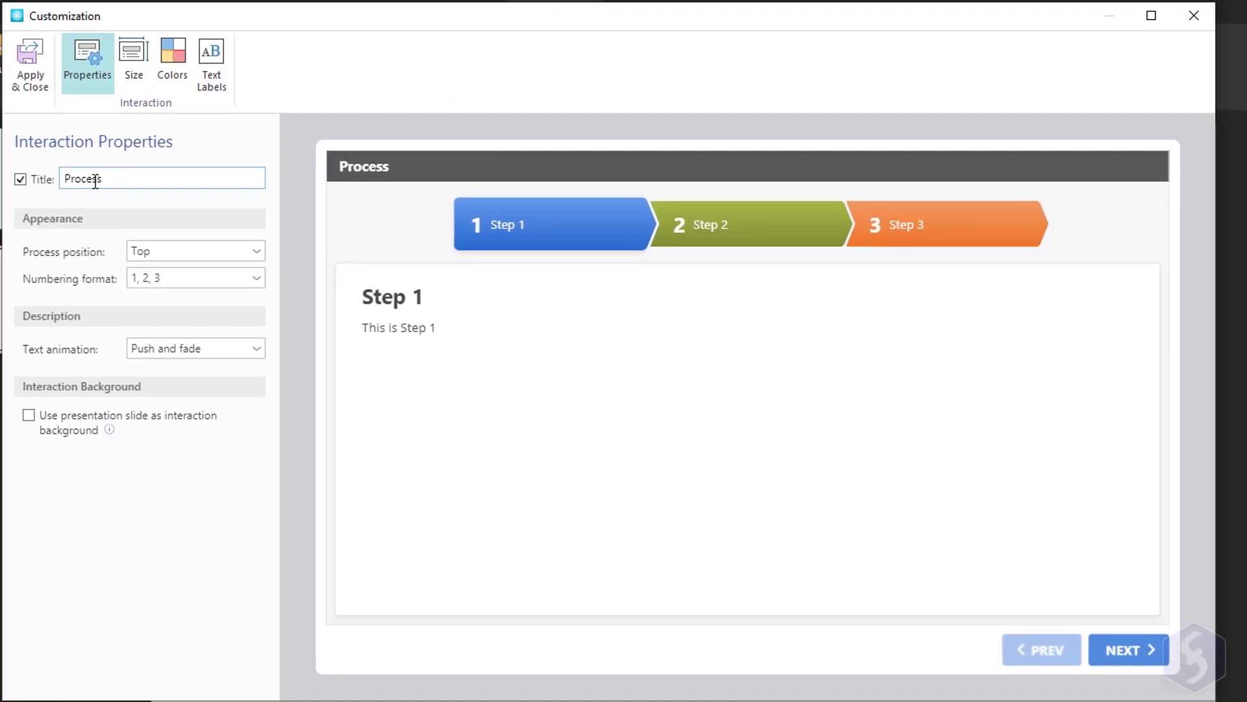
click(20, 179)
click(20, 179)
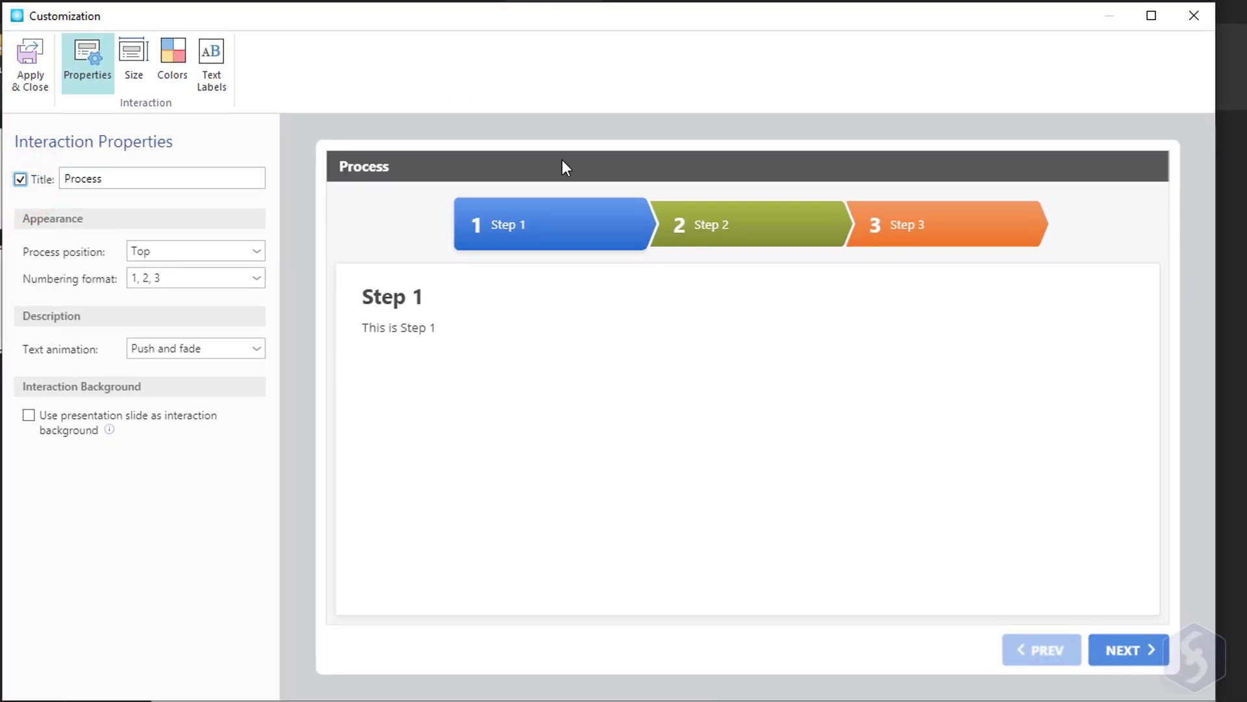
click(189, 251)
click(179, 294)
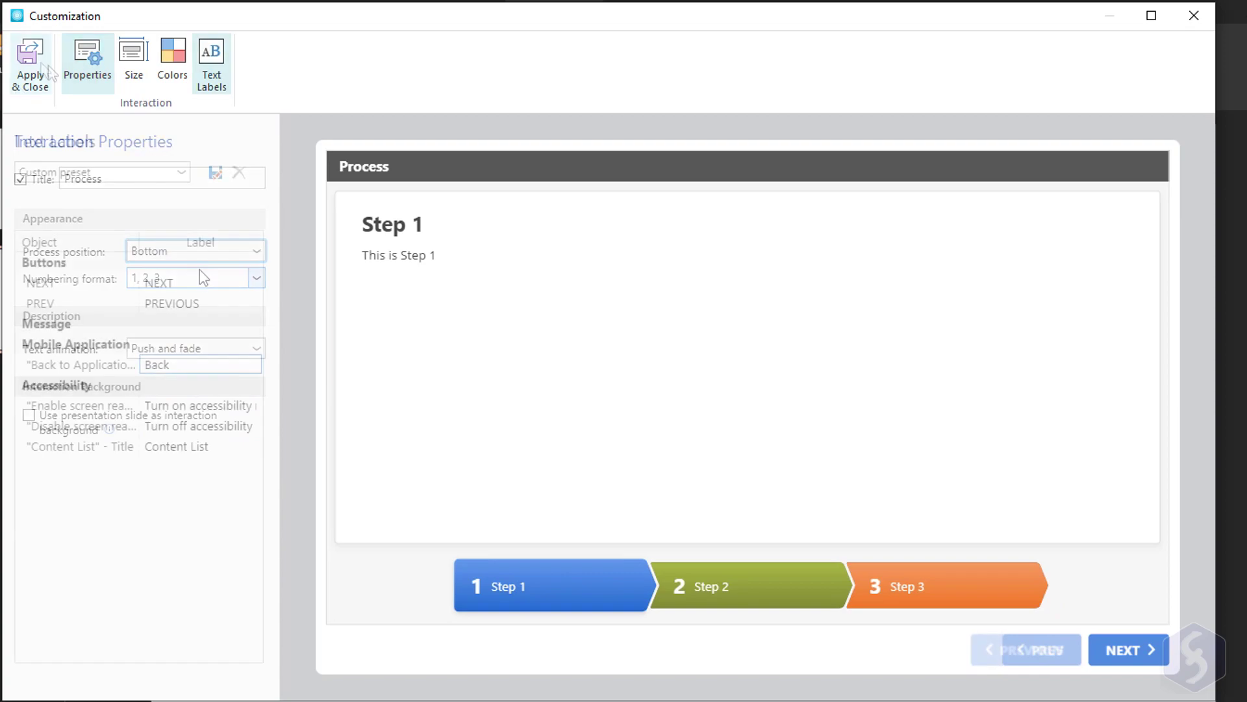
click(33, 58)
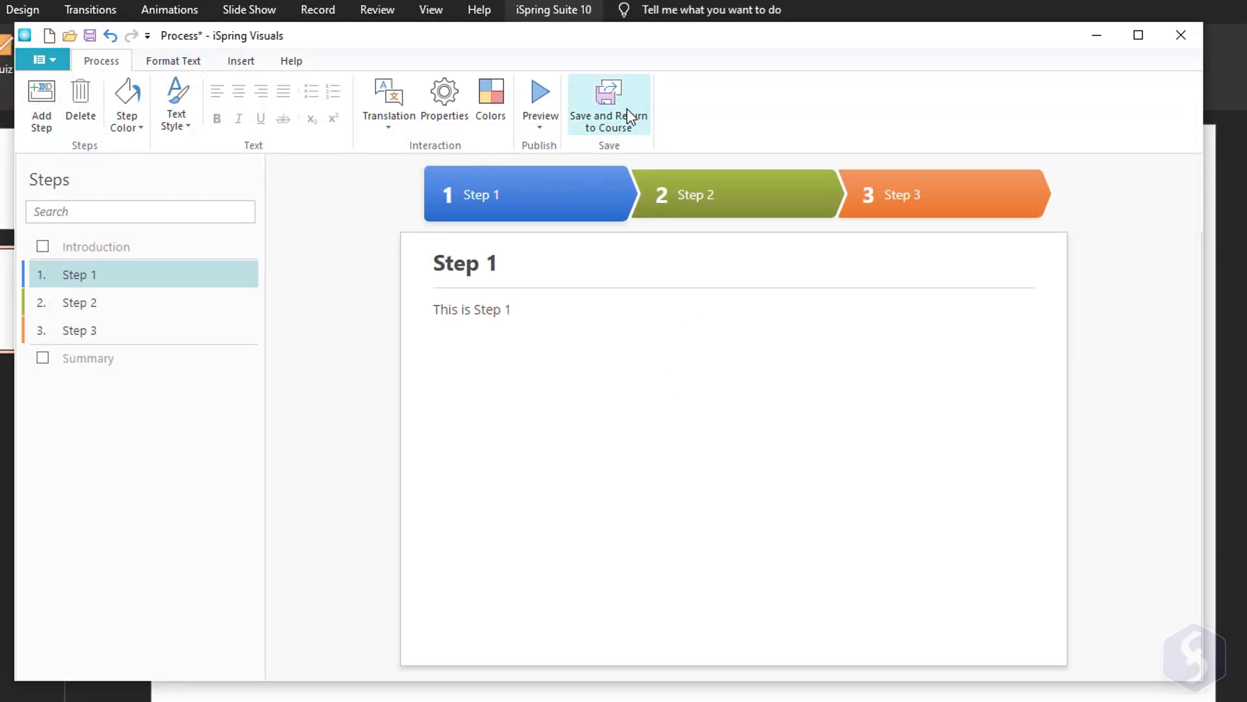
click(627, 108)
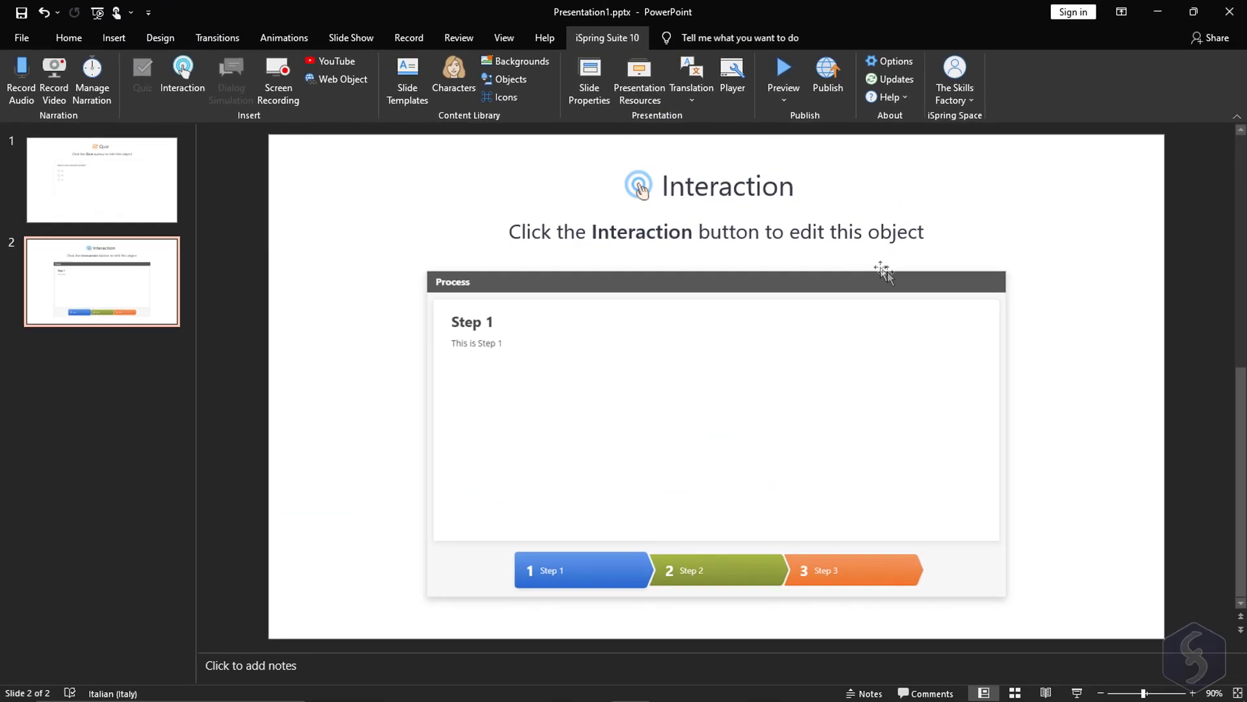
- Insert a new conversation simulation on slide 3 whose scene #1 asks 'Hello there! How are you?'
click(228, 89)
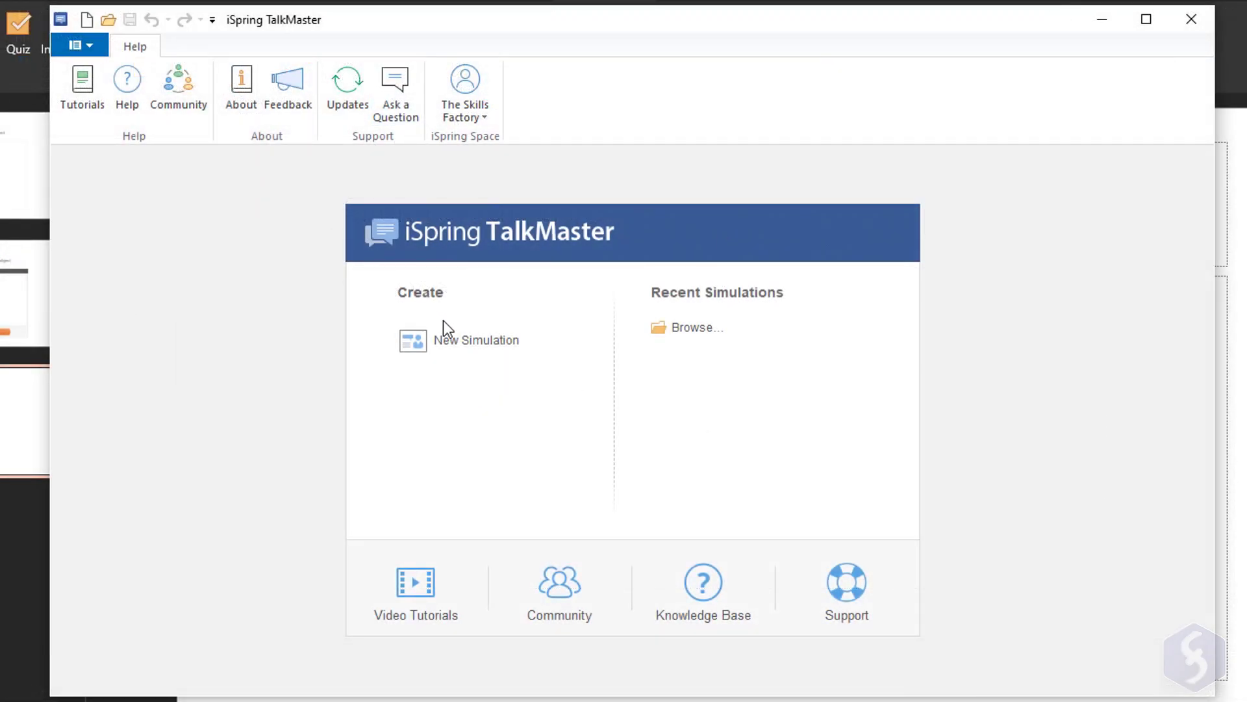
click(490, 346)
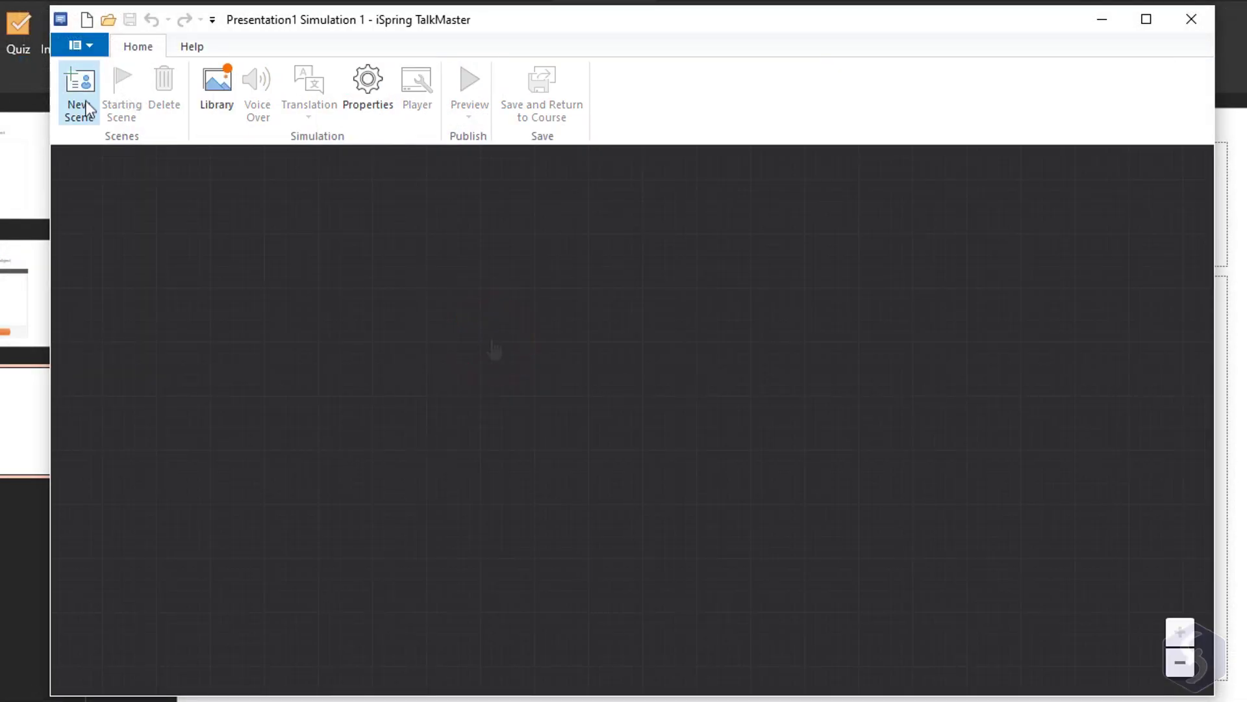
click(86, 101)
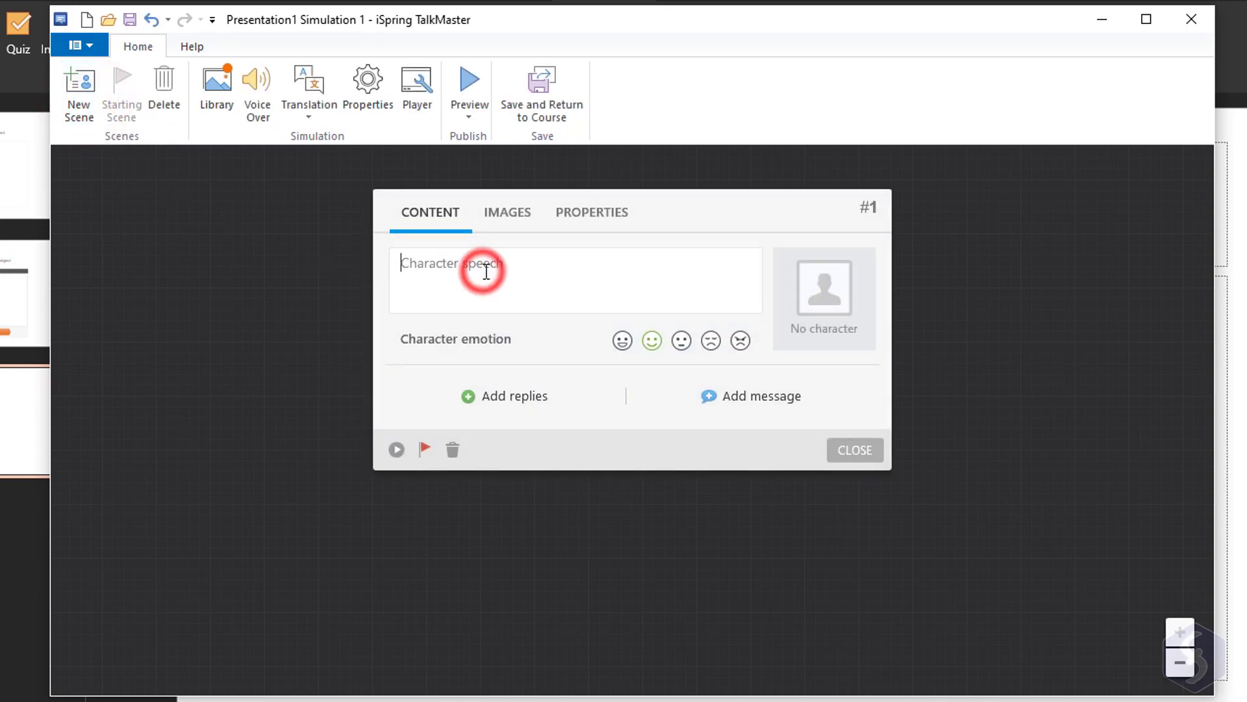
text(Hello there!)
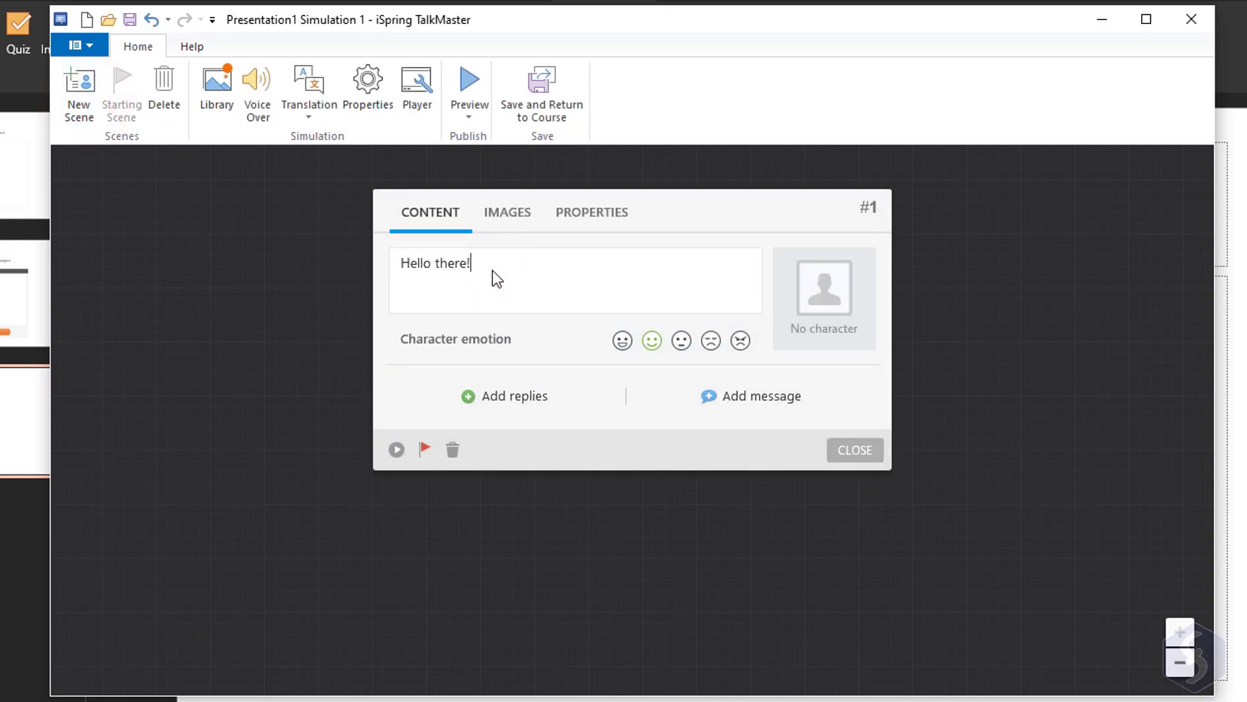
text( How are you?)
- Make the scene #1 speaker the suited man with a smiling emotion
click(651, 340)
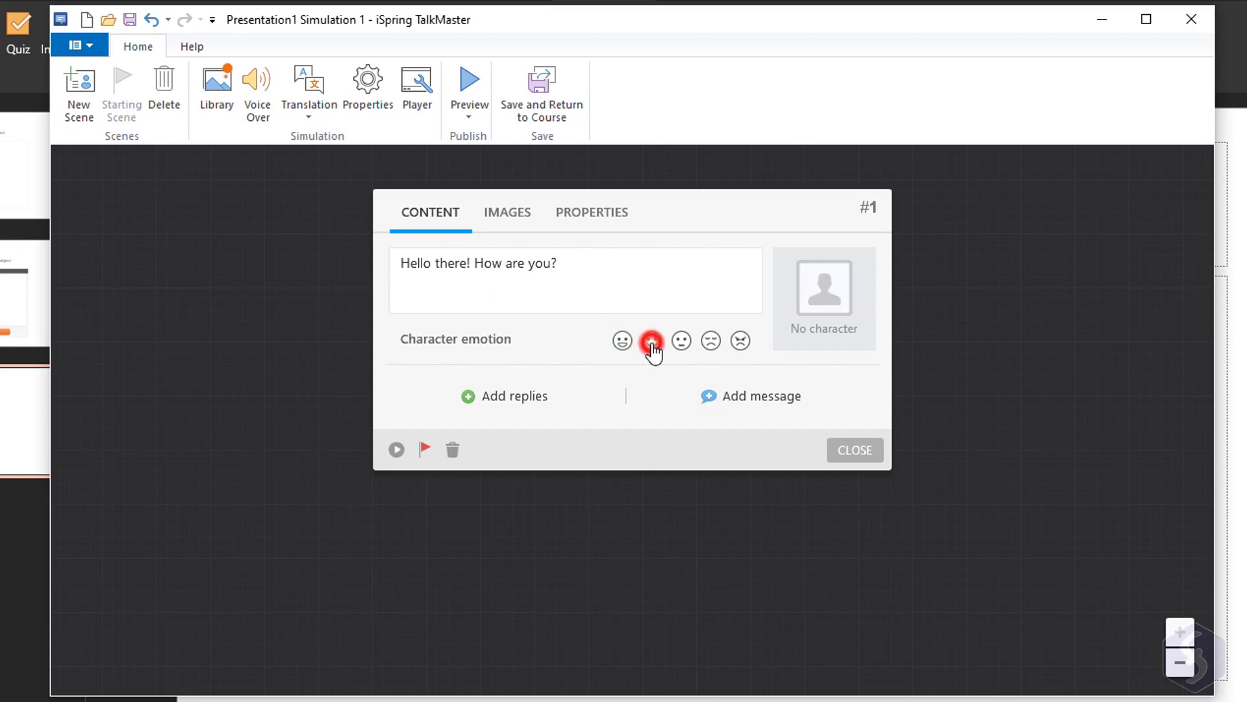
click(832, 300)
scroll(832, 306, down, 2)
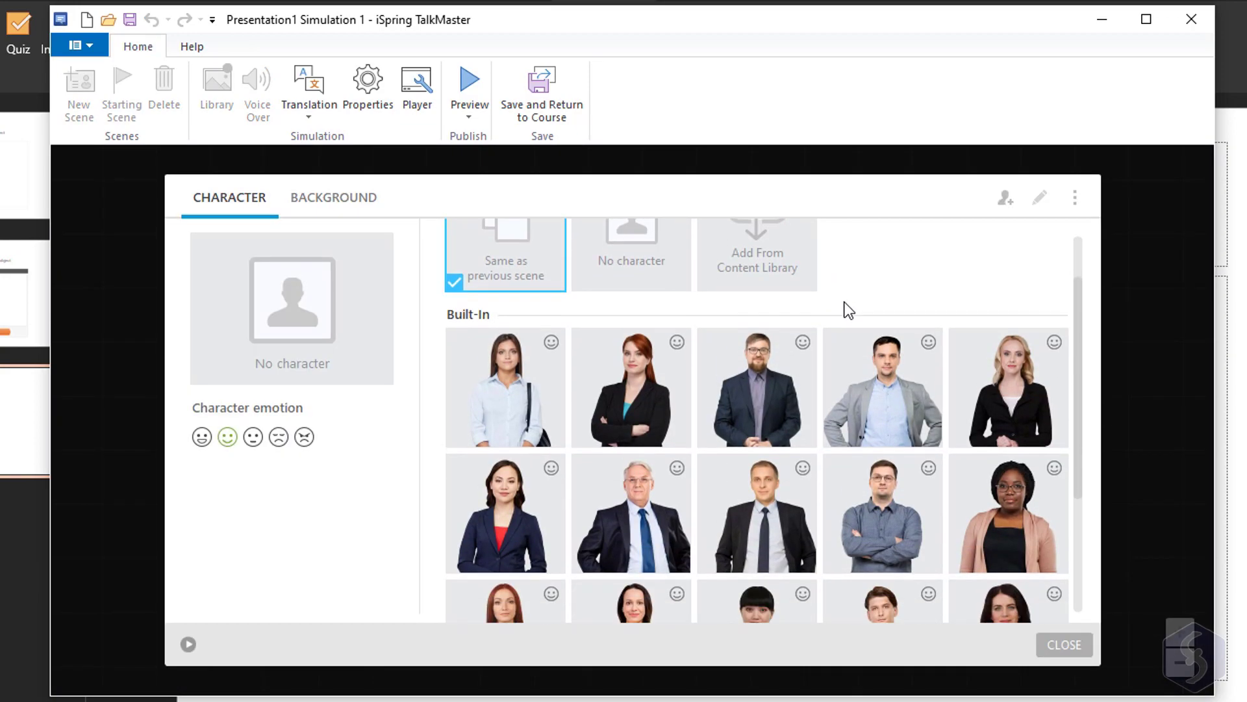
click(756, 514)
- Add learner replies 'I am fine thanks.' and 'I need some help.'
click(519, 396)
click(467, 435)
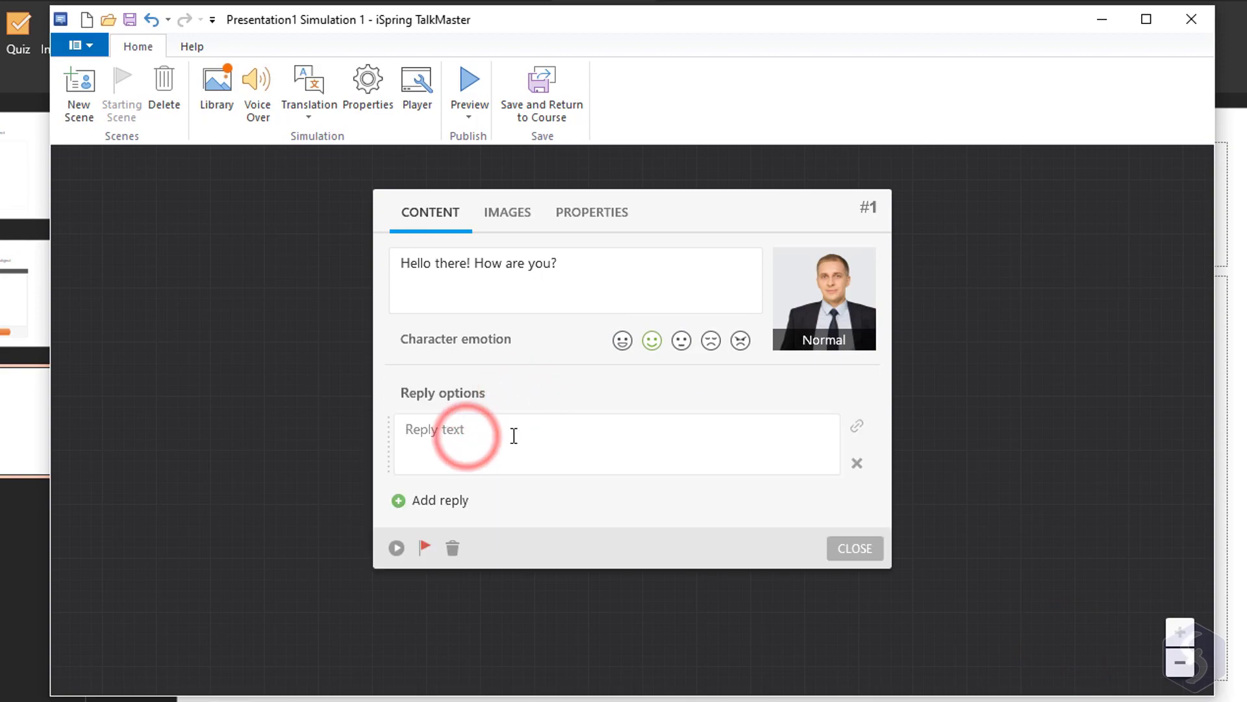
text(I am fine tha)
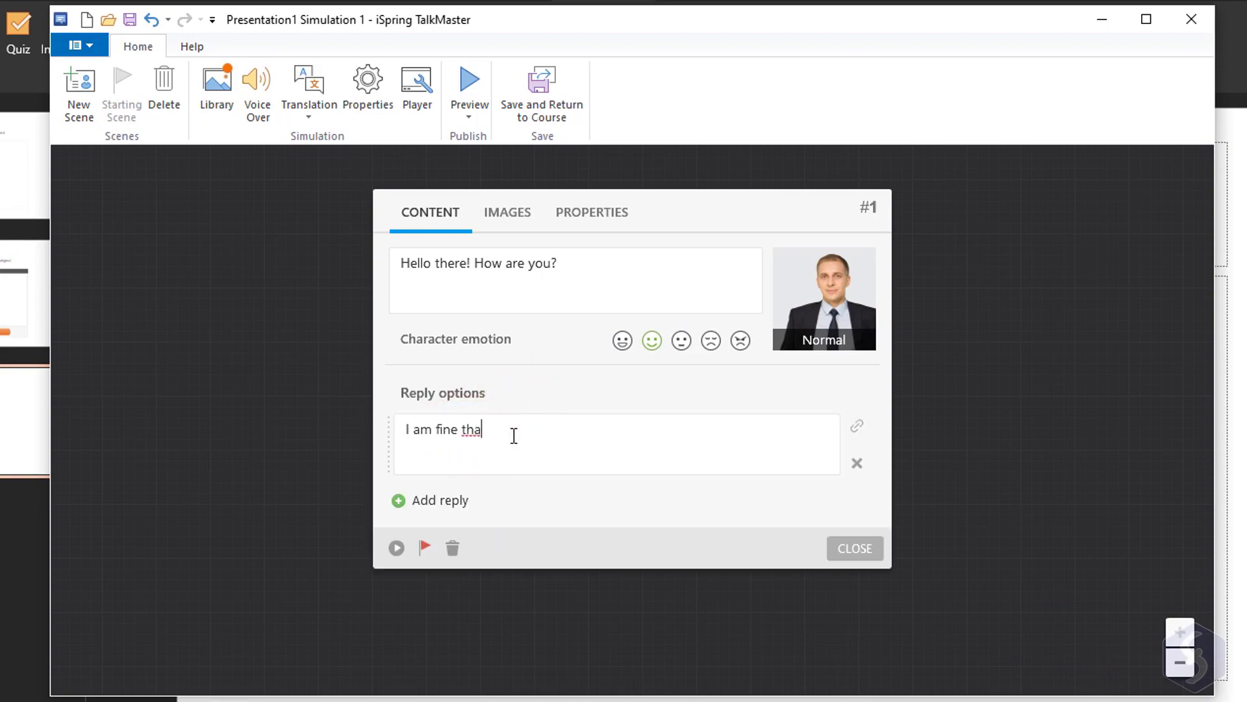
text(nks.)
key(Return)
text(I need some help.)
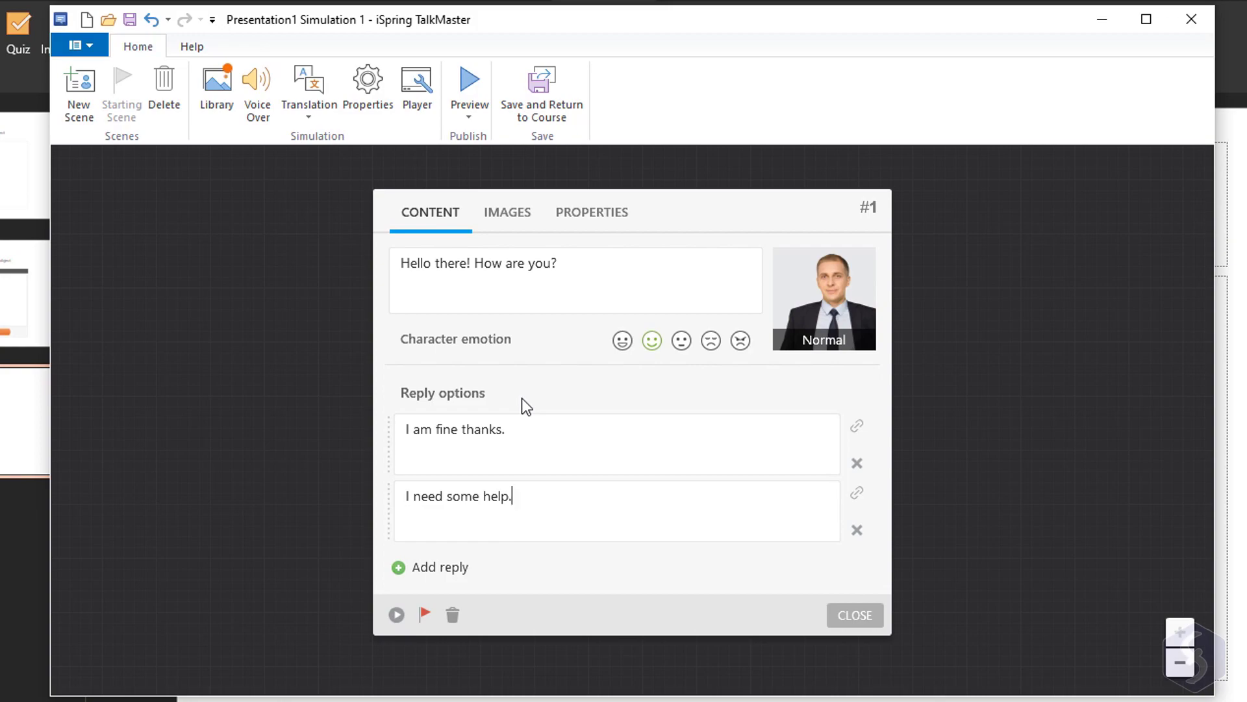
- Set the scene background to the sunlit station arcade image and close the scene editor
click(513, 224)
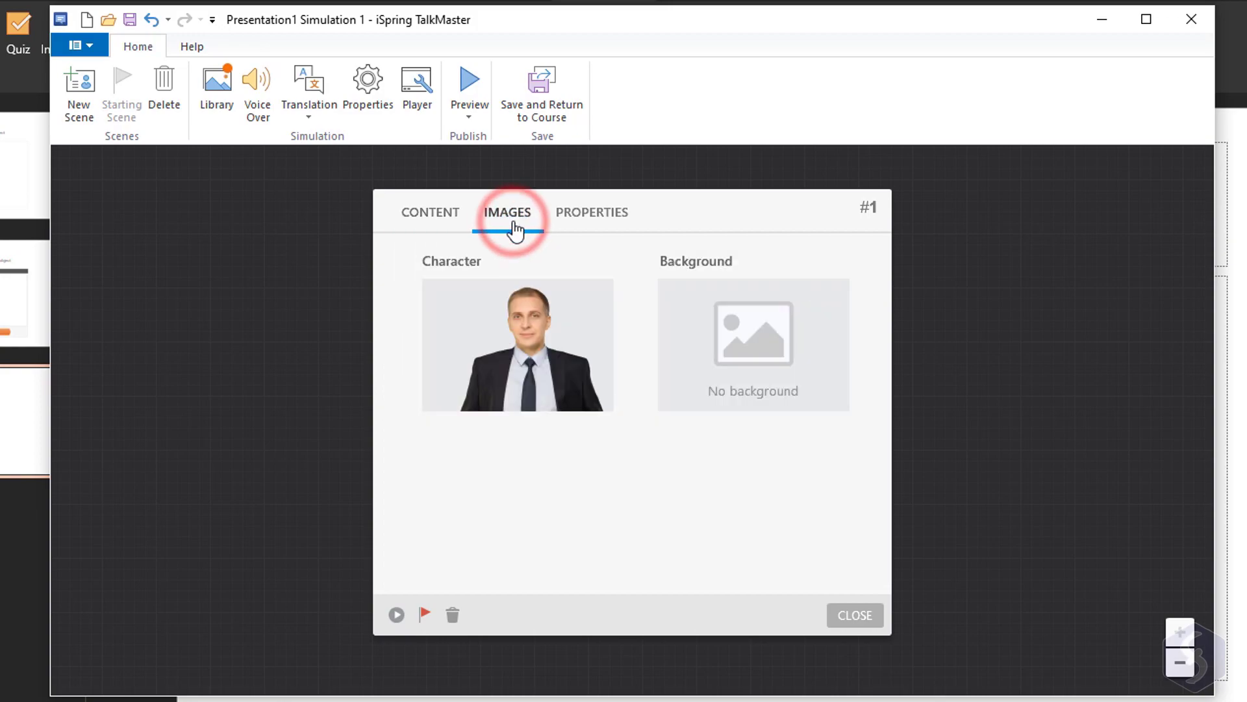
click(782, 345)
scroll(676, 425, down, 1)
click(612, 440)
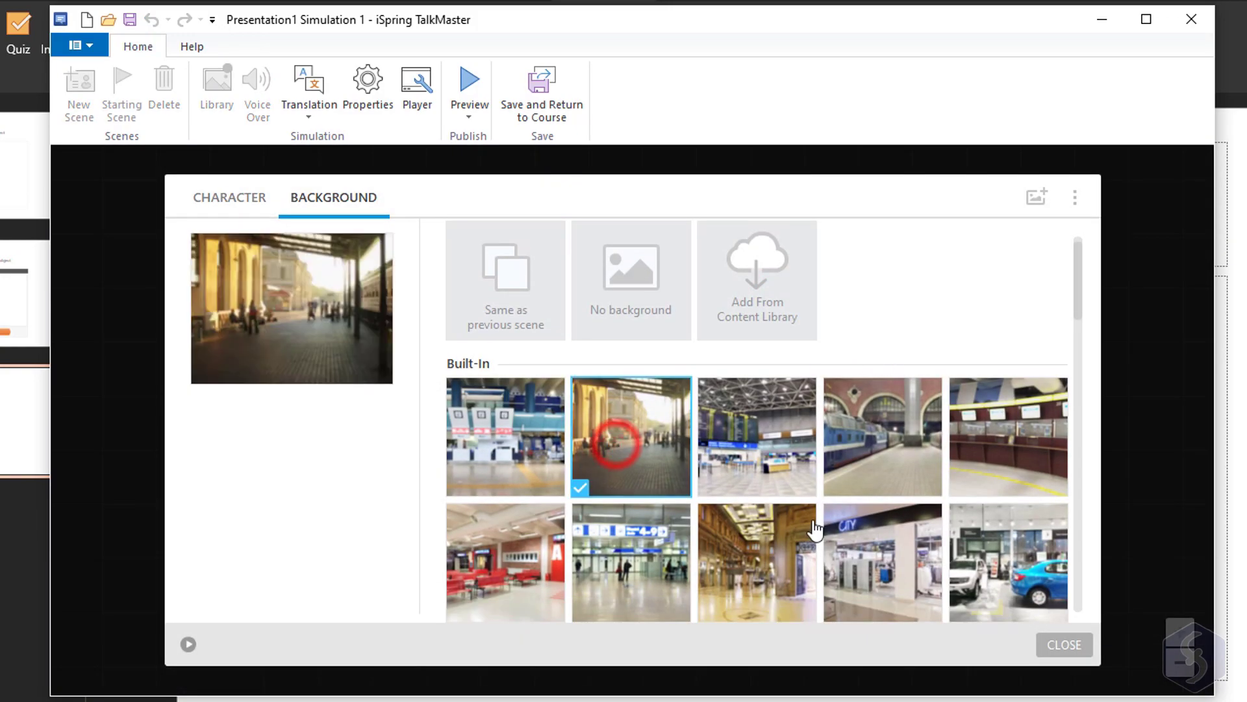
click(1065, 646)
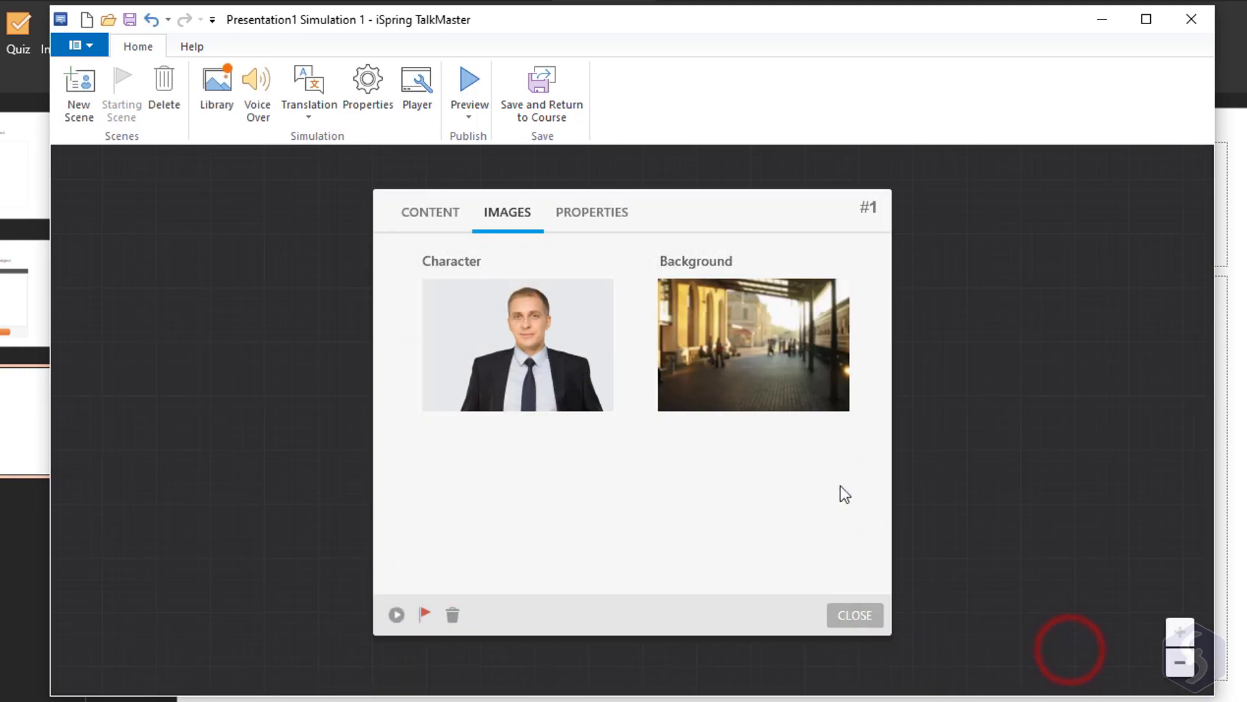
click(861, 615)
- Browse the Library's characters and background images
click(221, 86)
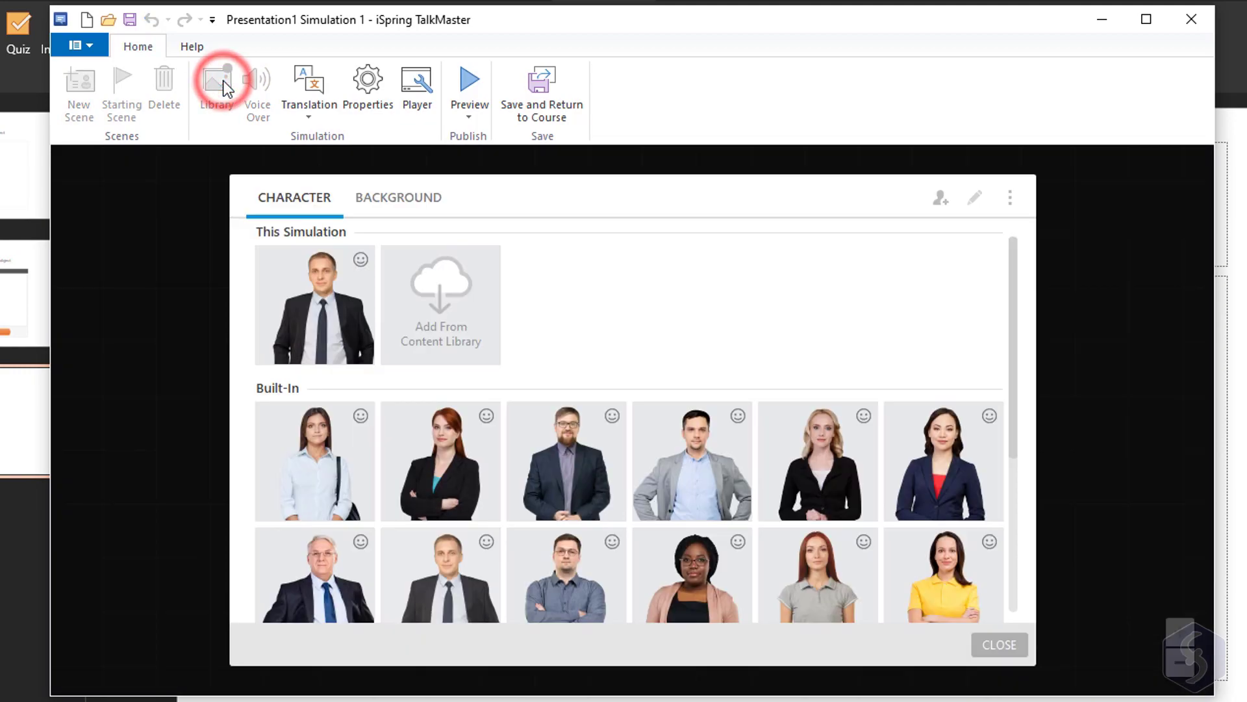
scroll(591, 446, down, 4)
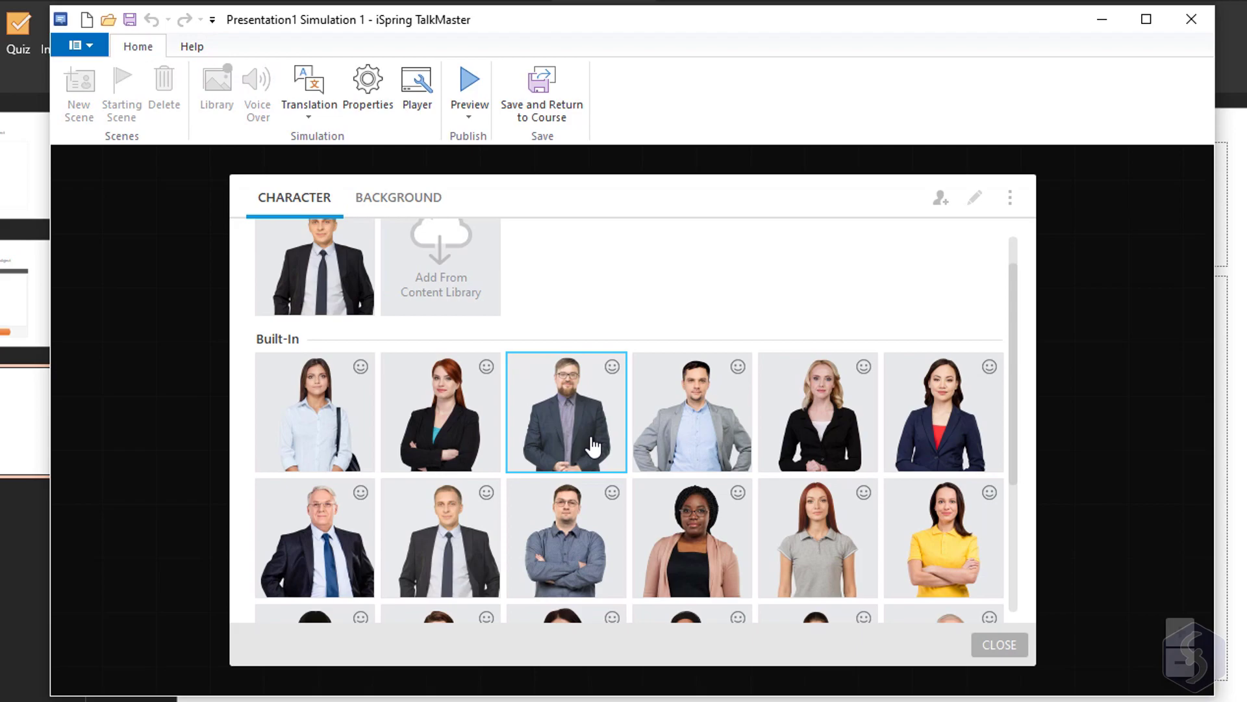
scroll(576, 505, up, 2)
scroll(540, 558, up, 2)
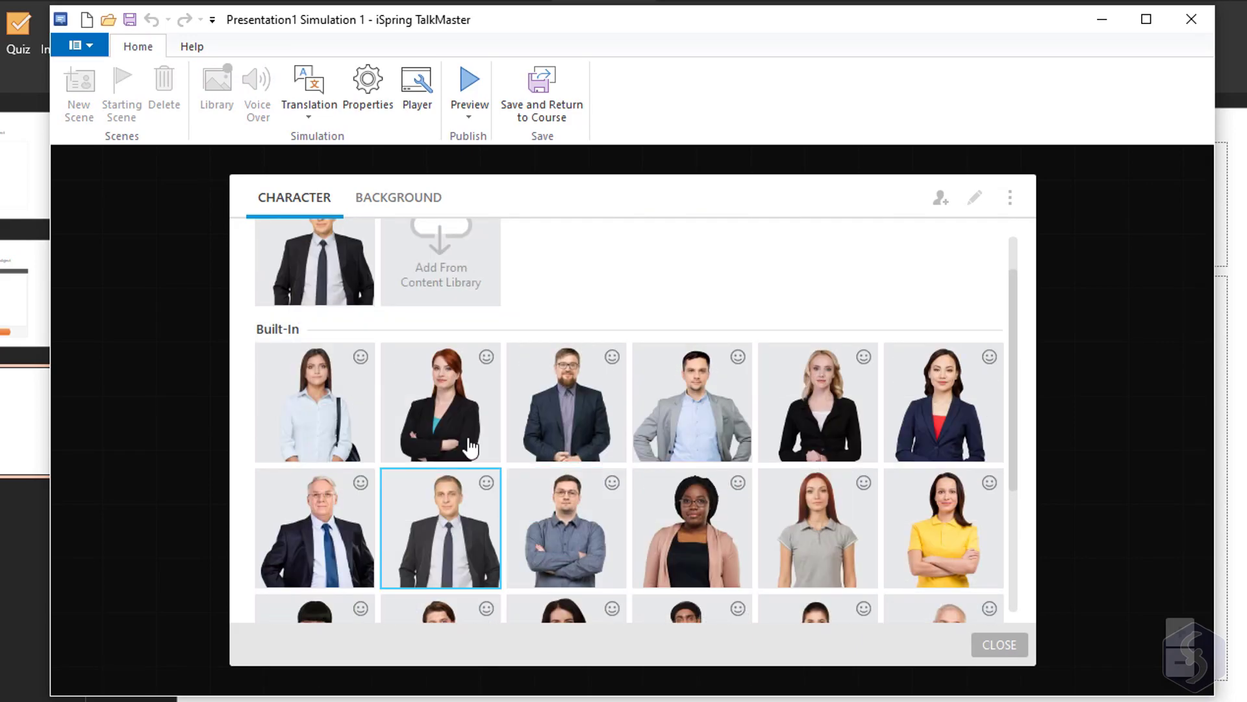
click(408, 193)
- Branch 'I need some help.' into new scene #2 with the reply 'I do not know.'
key(Escape)
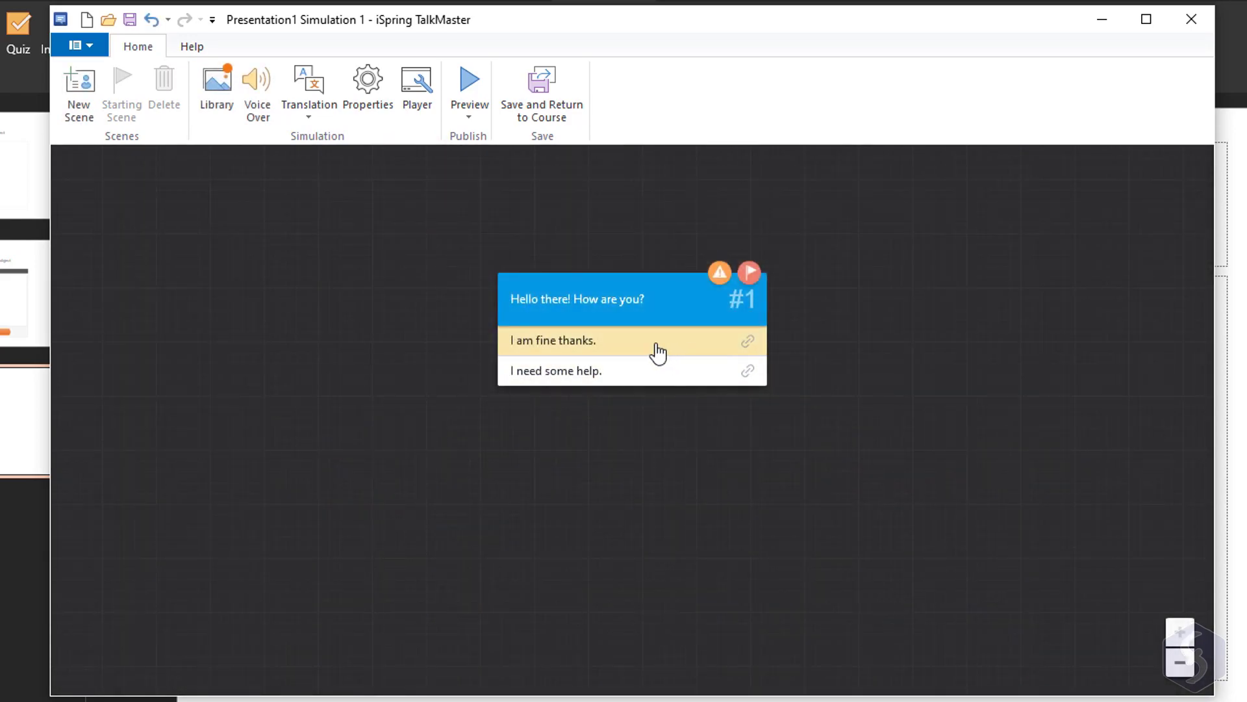
drag(748, 371, 961, 521)
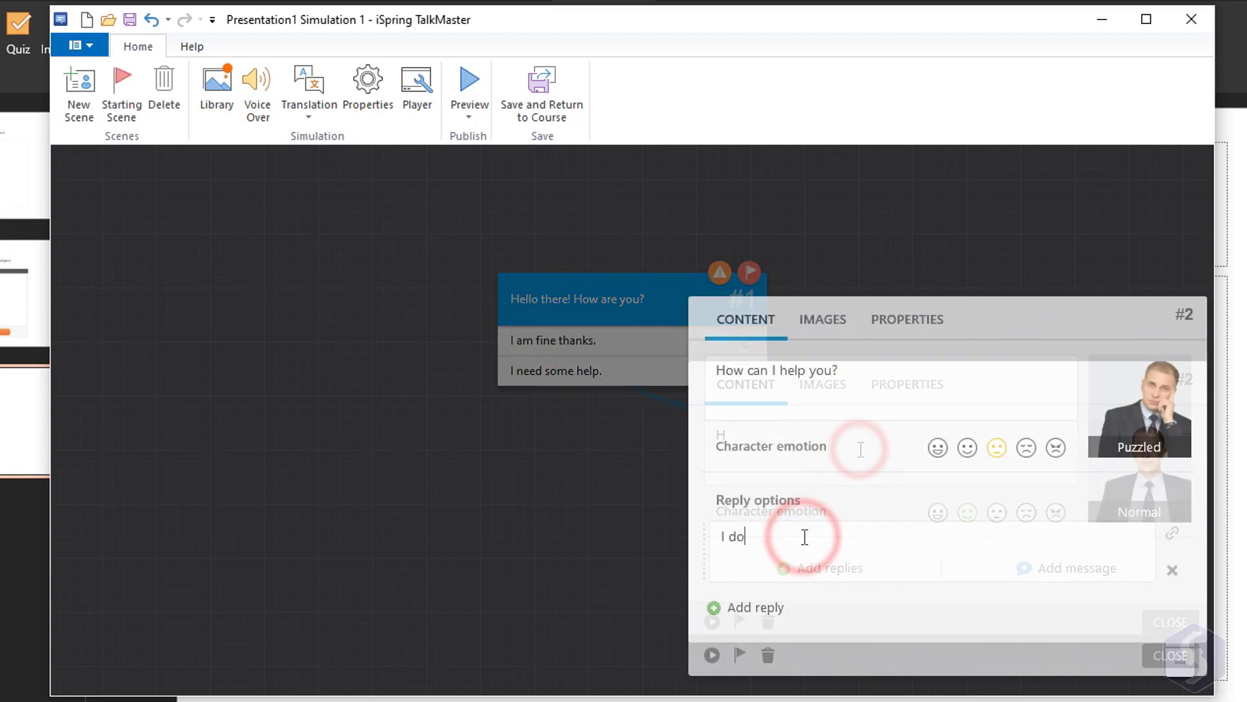
text(not know.)
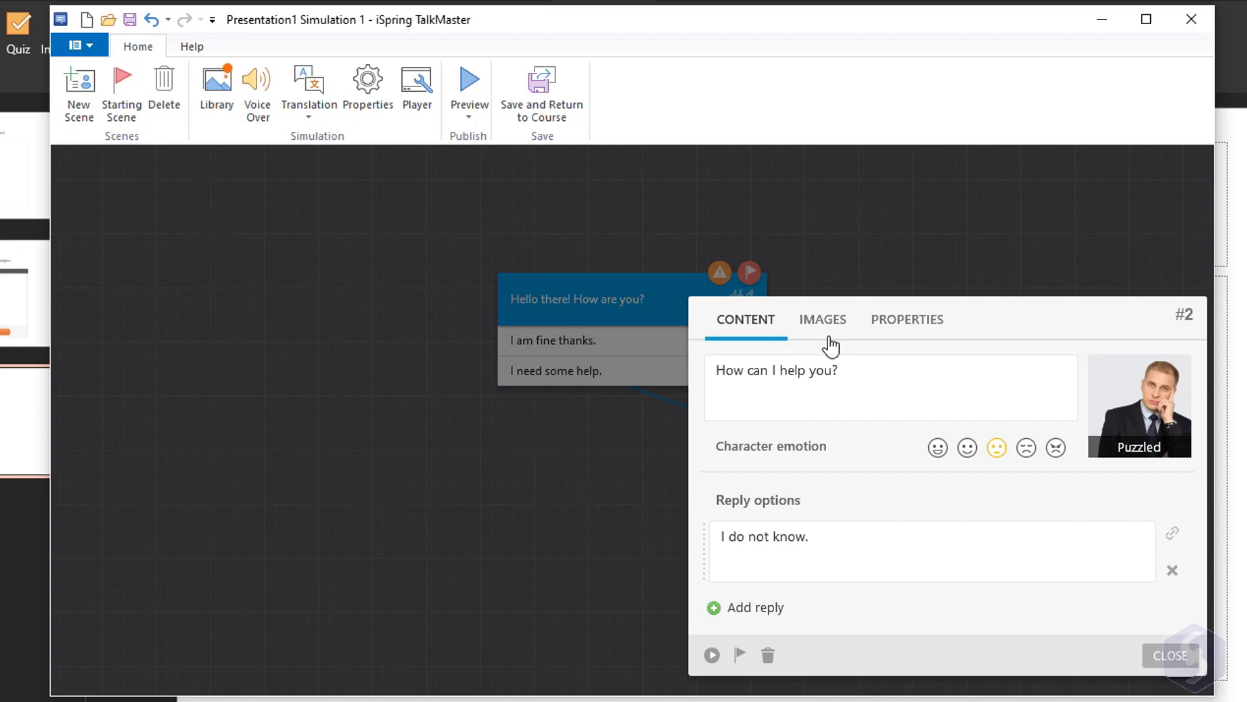
key(Escape)
- Branch 'I am fine thanks.' into scene #3 saying 'That's great! Let's take a walk!' with a happy face and one reply
drag(549, 340, 296, 496)
click(204, 418)
text(That's great! Let's take a walk!)
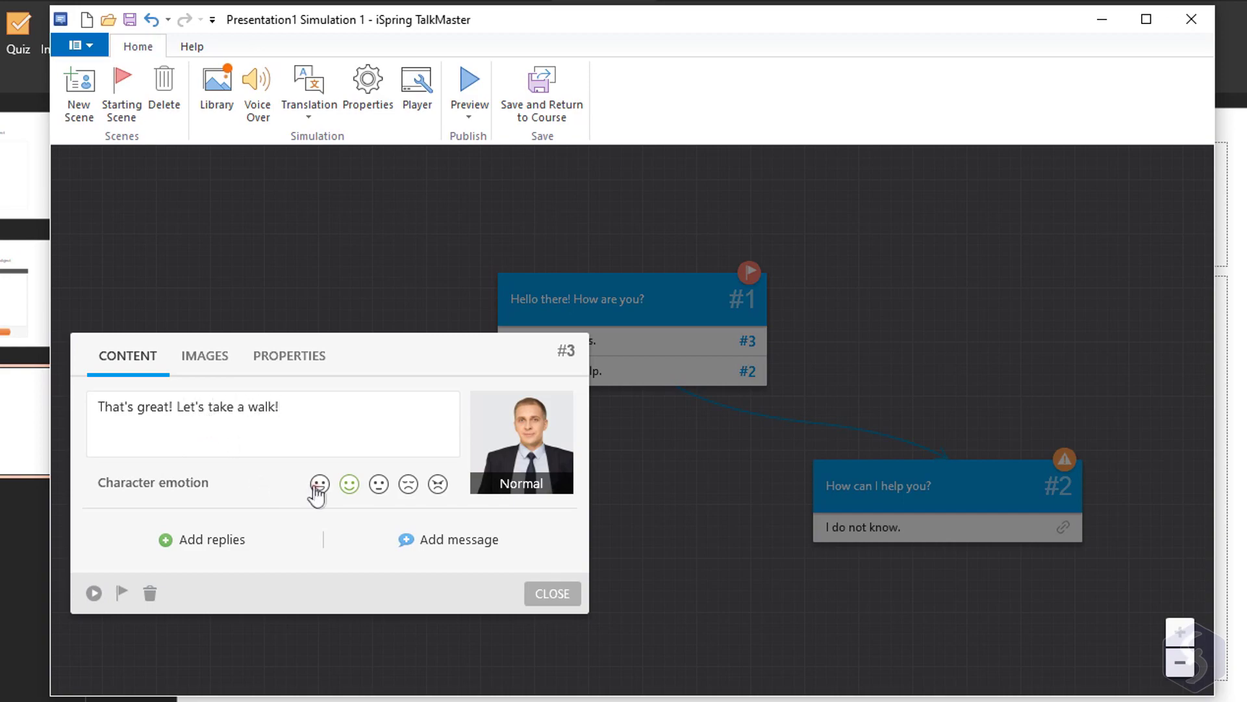
click(319, 483)
click(211, 541)
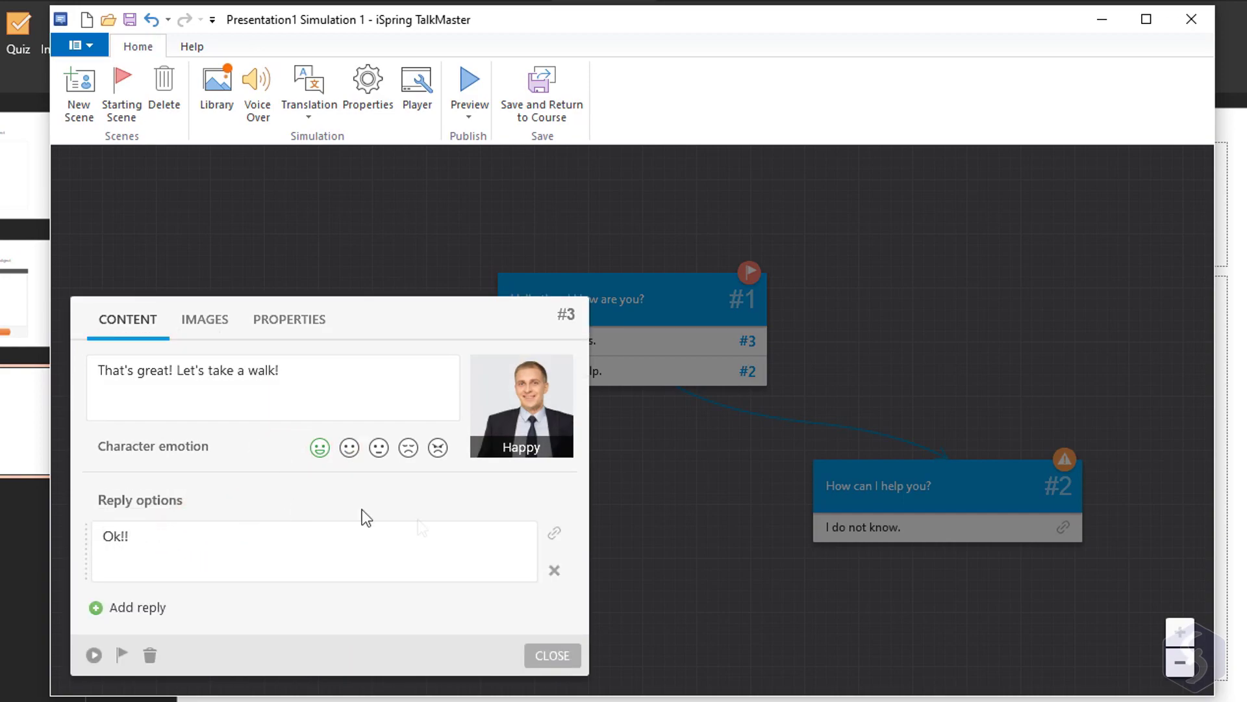
click(554, 653)
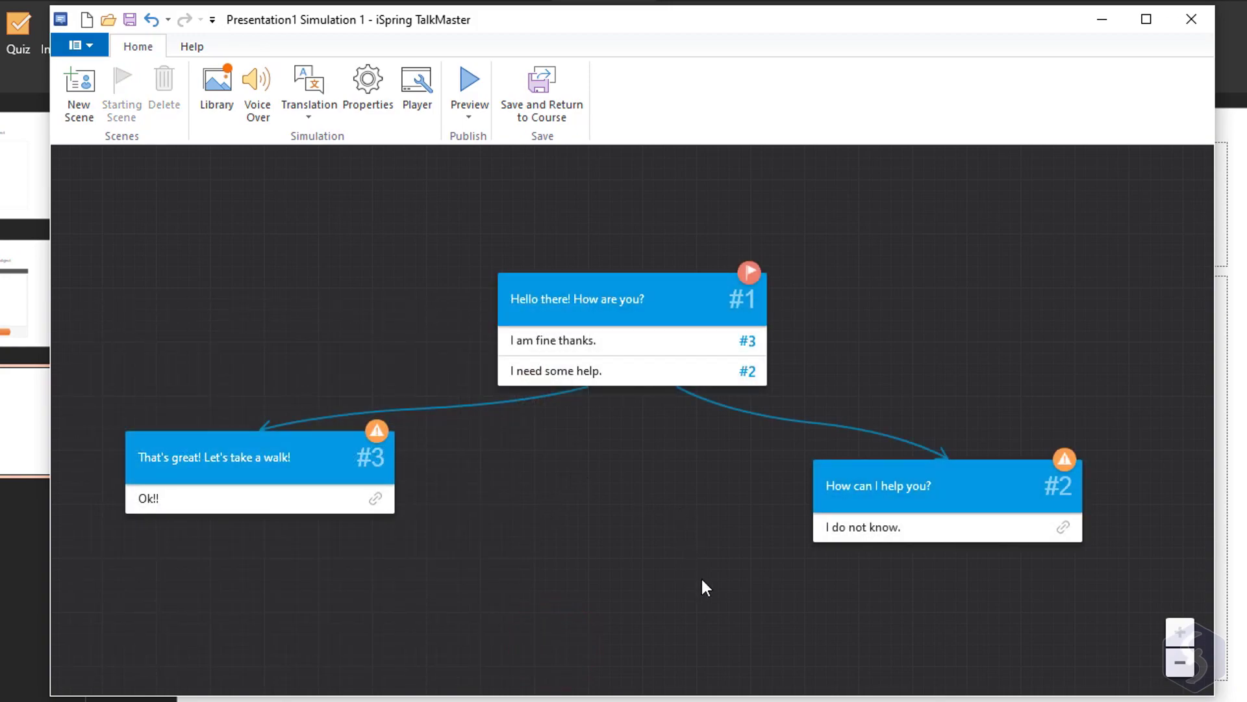
- Preview each voice-over script line across scenes #1–#3 and their replies, then preview the whole simulation
click(257, 94)
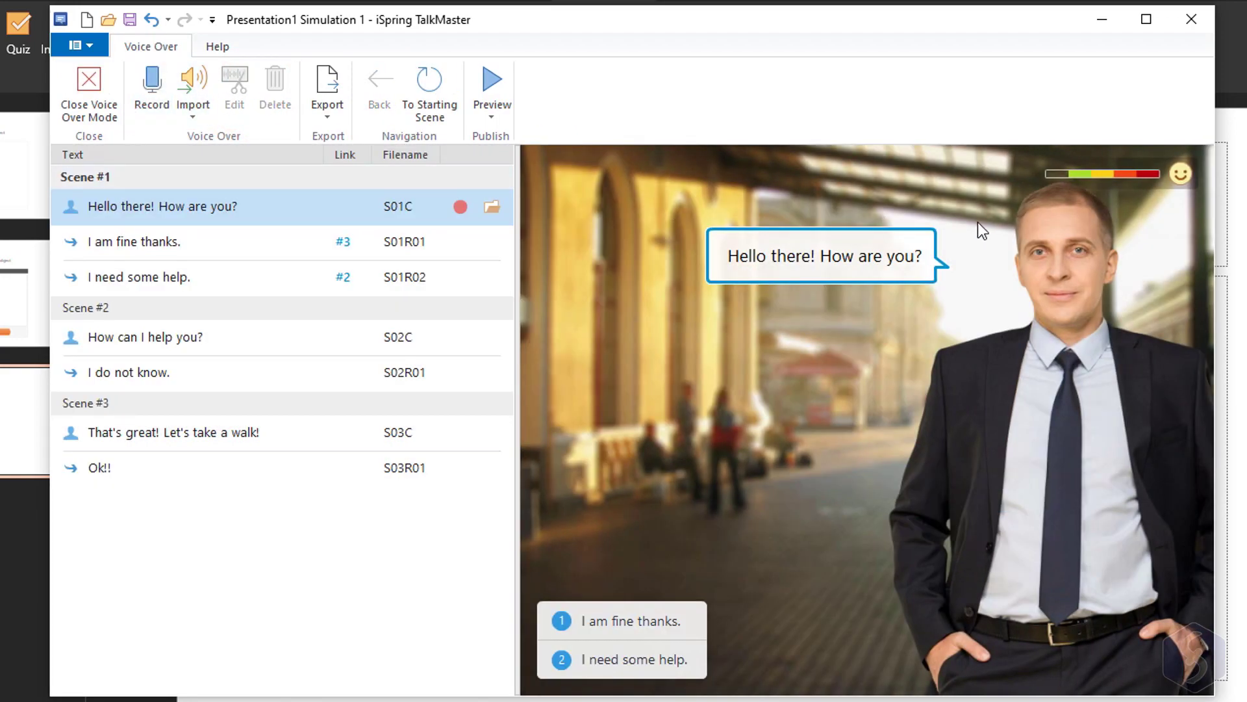
click(203, 253)
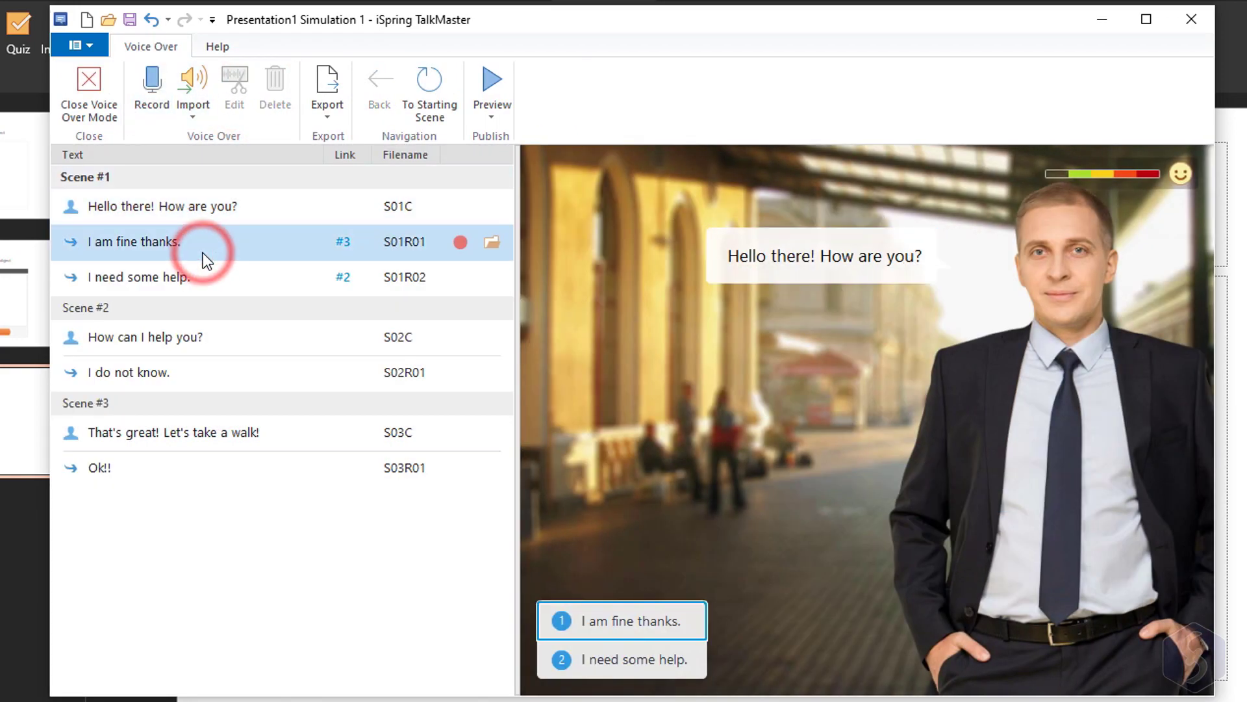
click(199, 280)
click(186, 333)
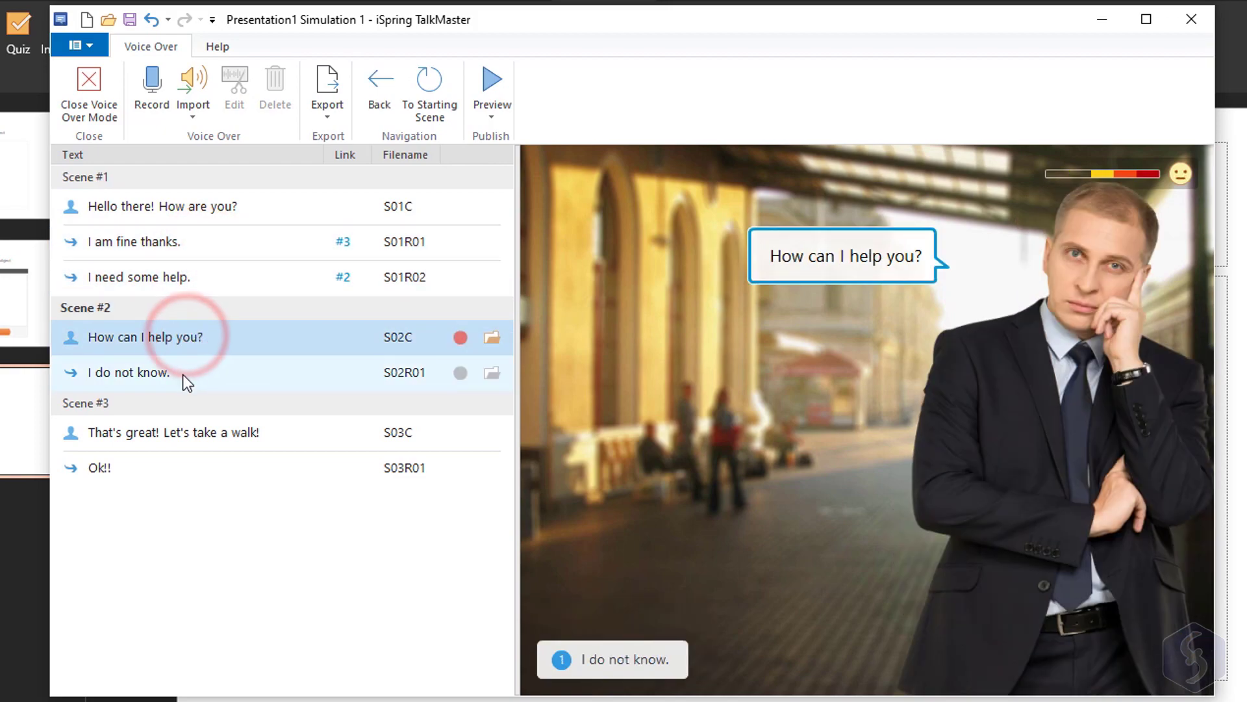
click(182, 374)
click(203, 432)
click(202, 473)
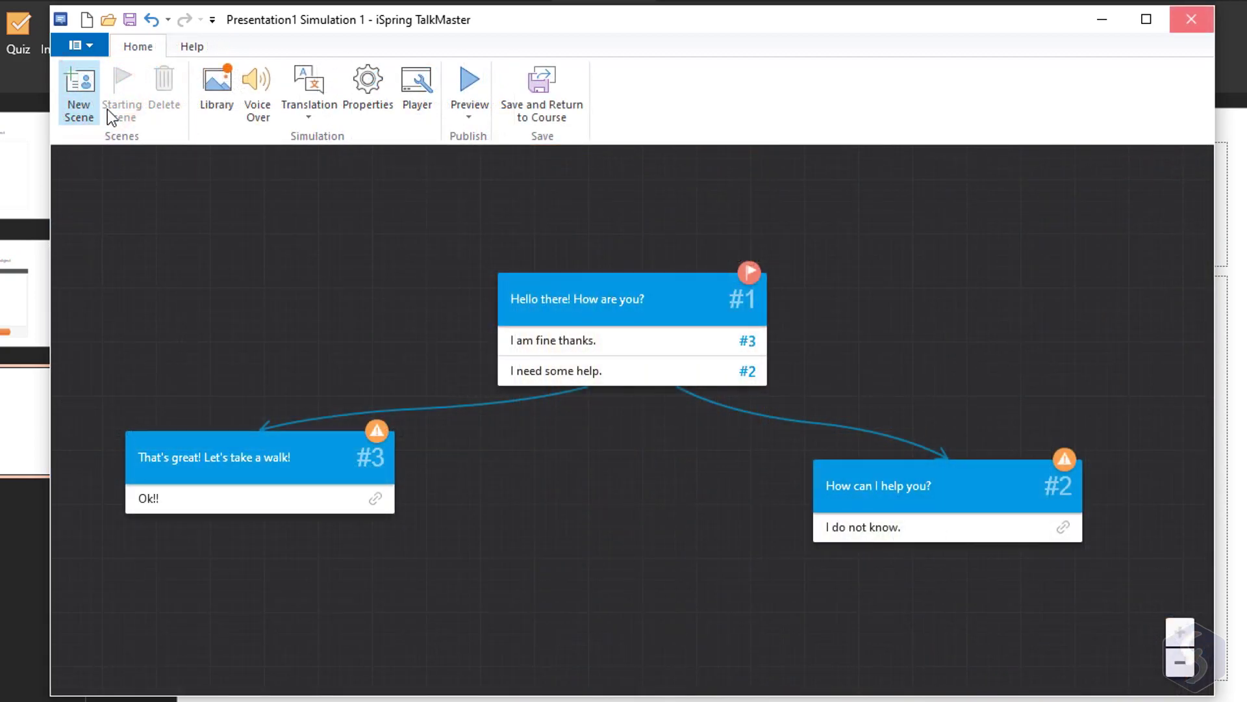
click(476, 88)
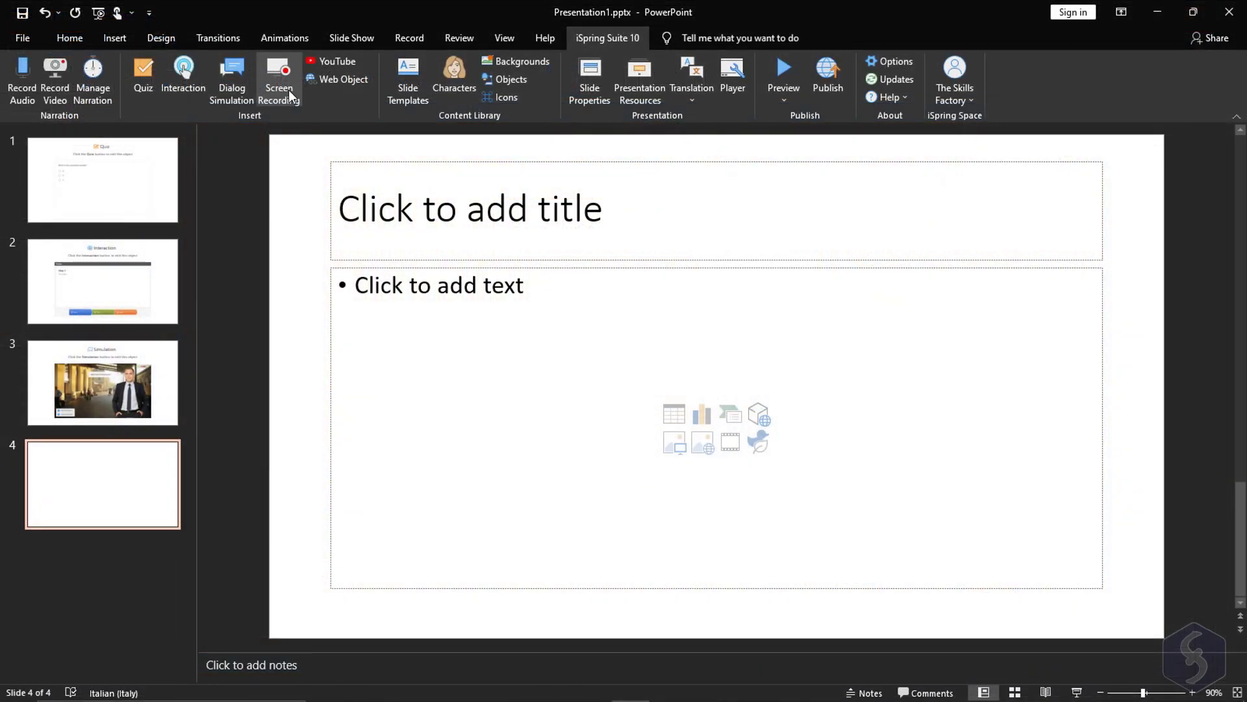
- Record a 13-second Screen-mode capture of slide 4 using Screen area and the Video 16:9 preset
click(288, 89)
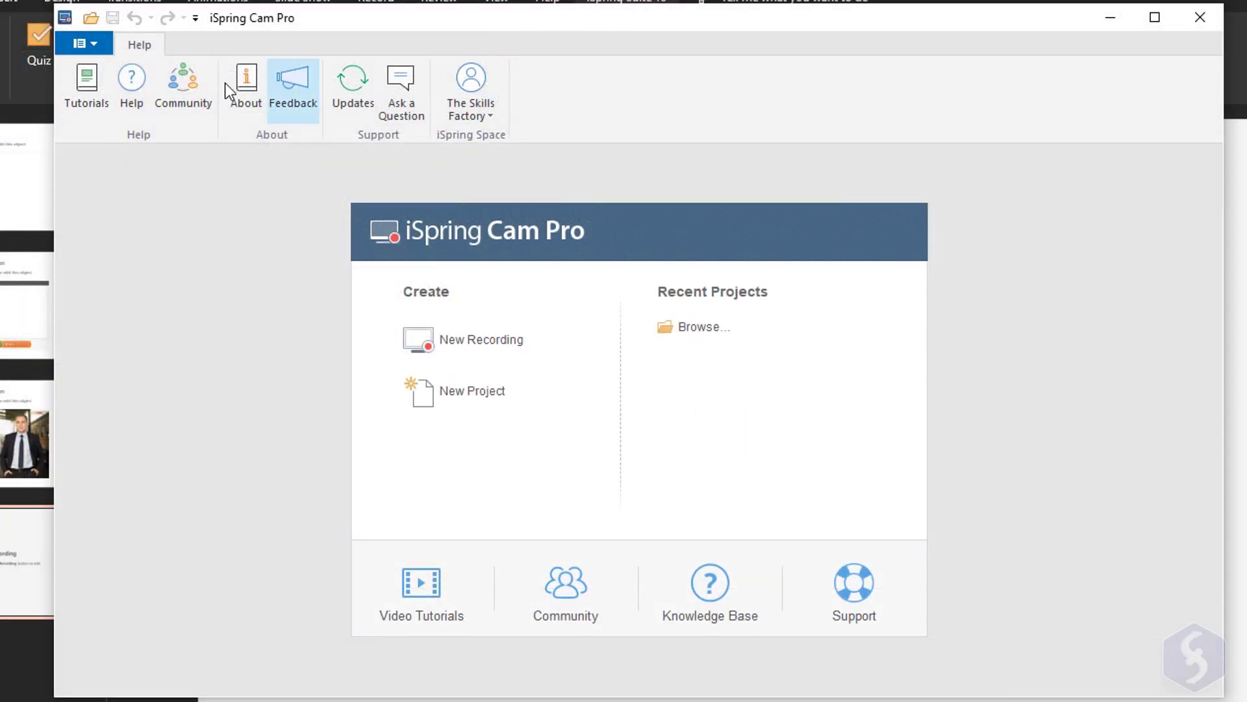
click(497, 344)
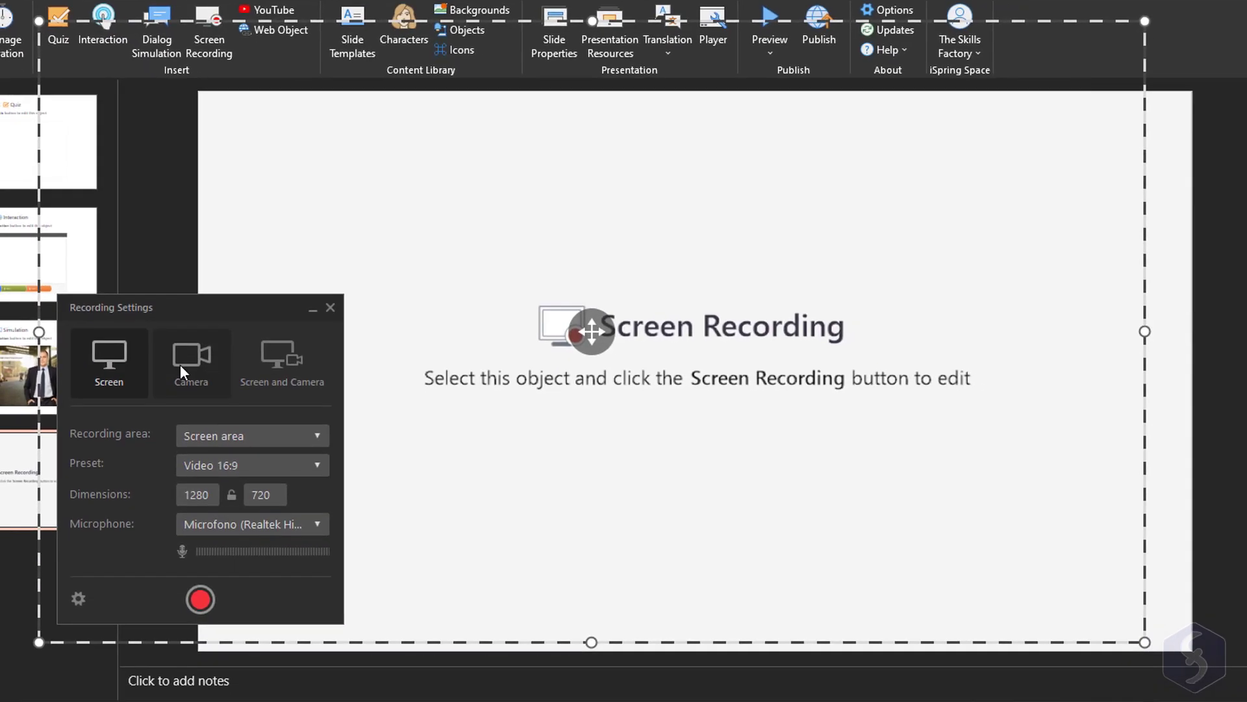
click(193, 367)
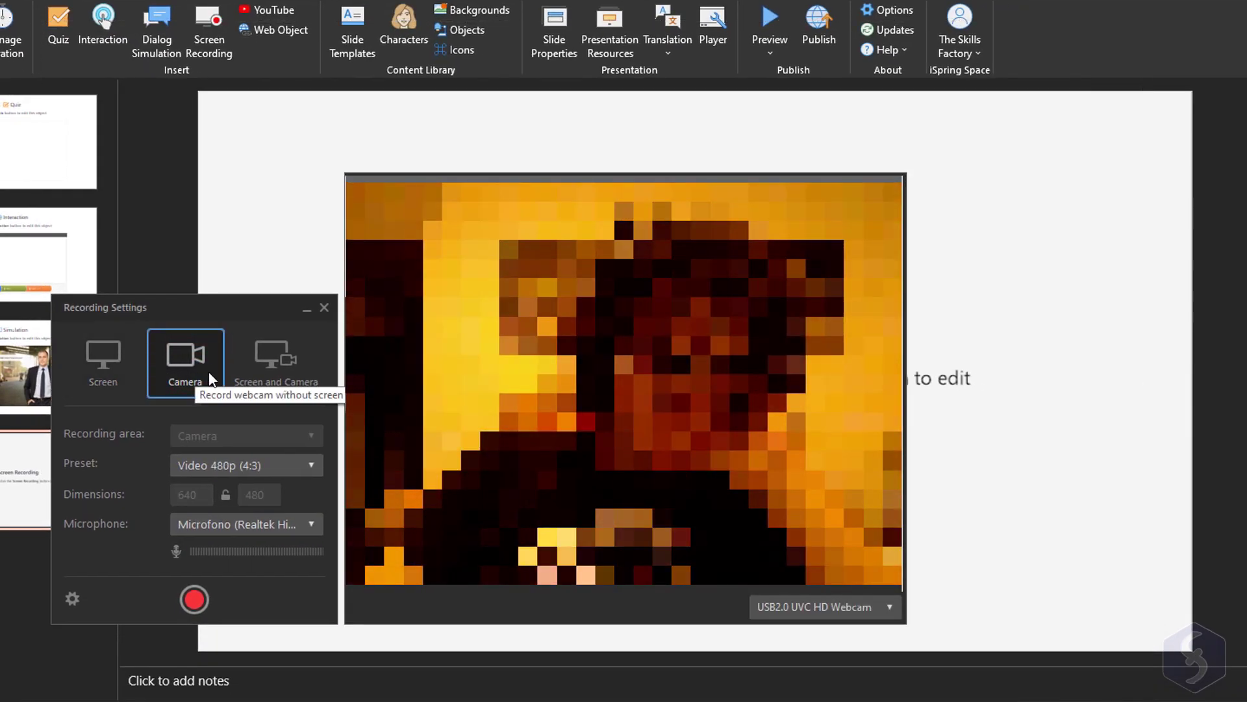
click(260, 366)
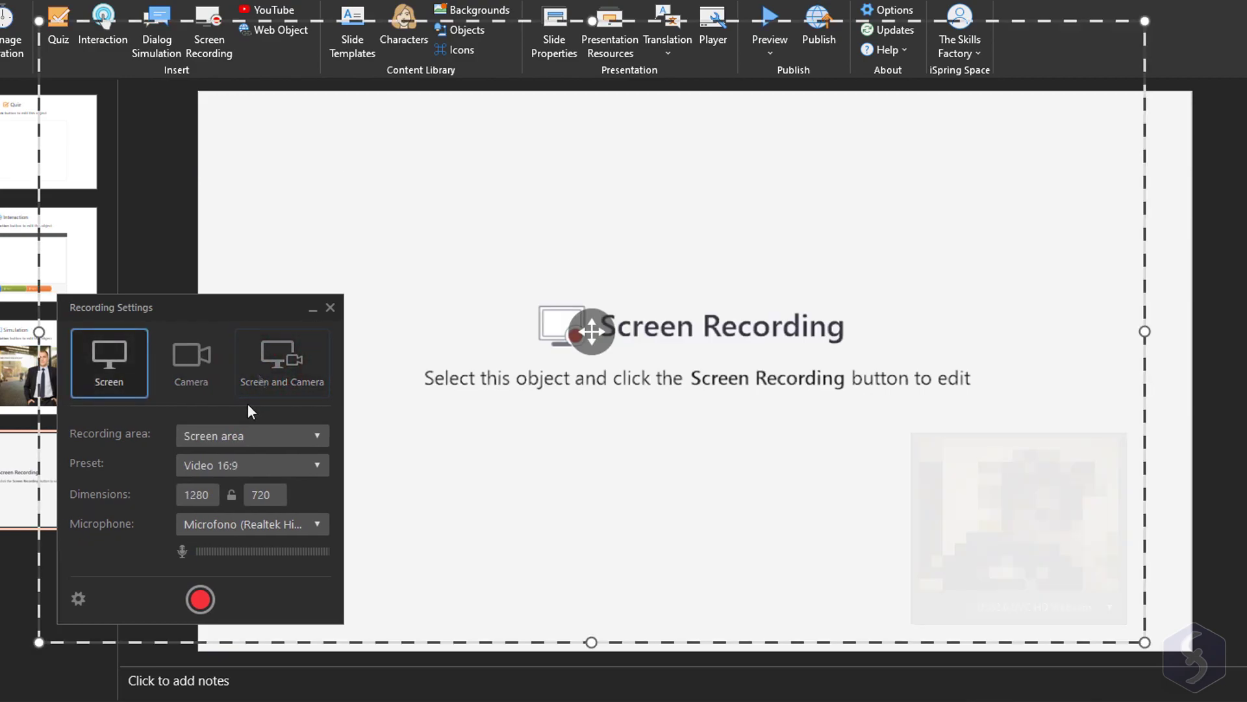
click(310, 439)
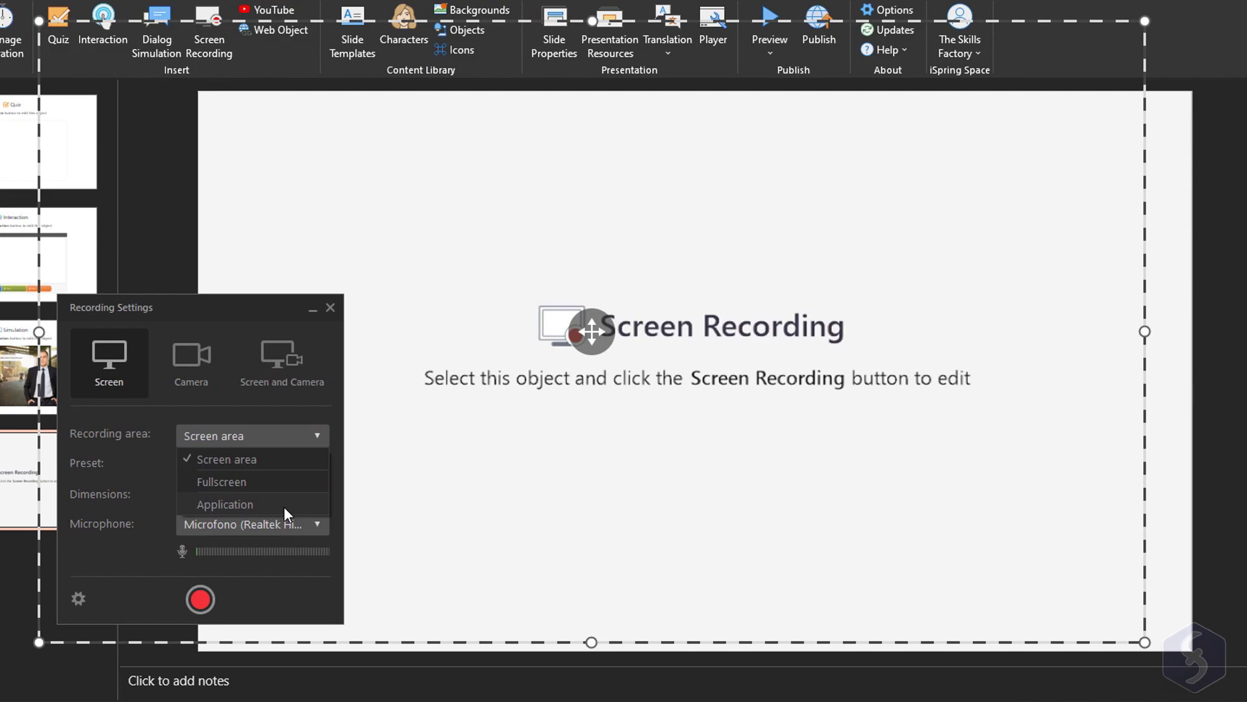
click(287, 435)
click(305, 466)
click(305, 467)
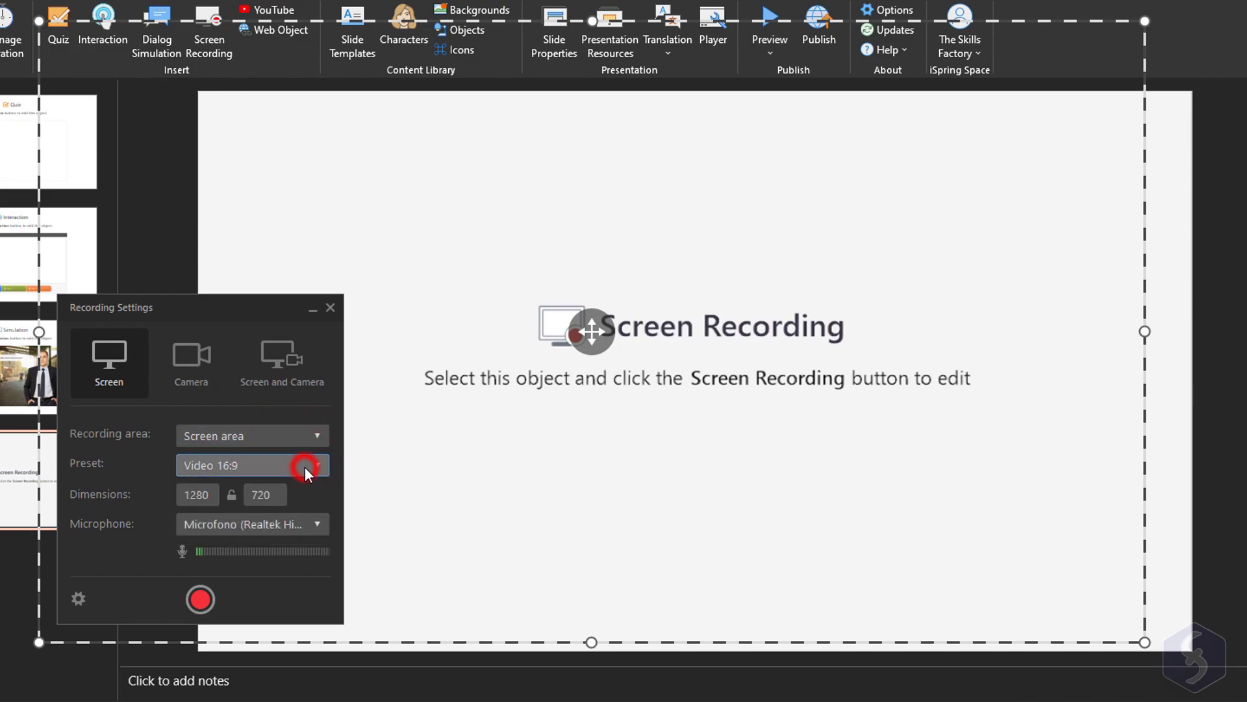
click(277, 525)
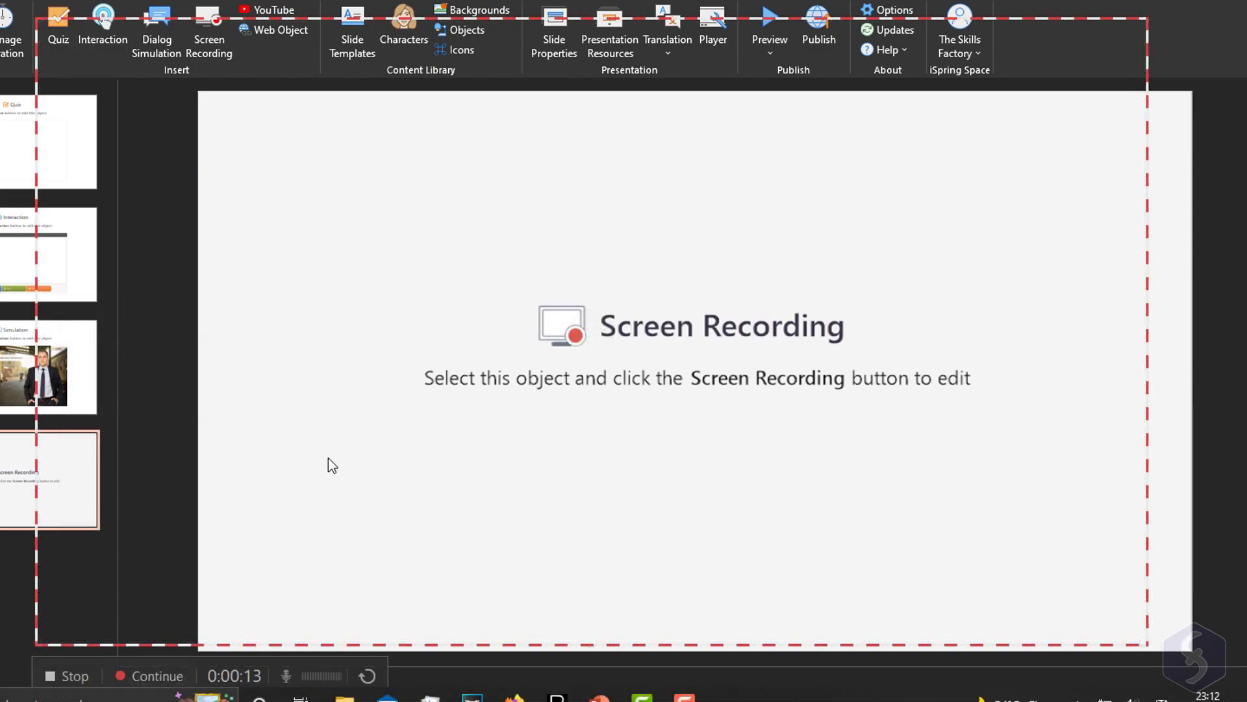
click(72, 674)
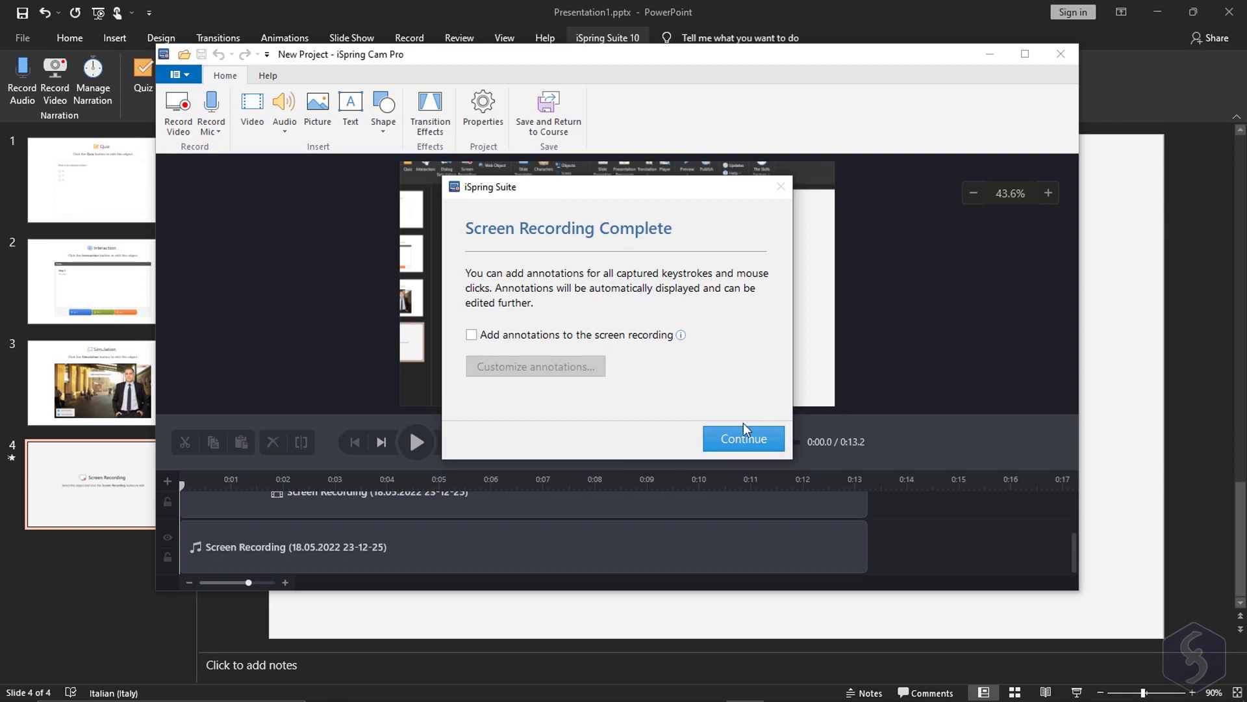
- Skip annotations, maximize the Cam Pro editor and move the playhead to 0:03.6
click(742, 438)
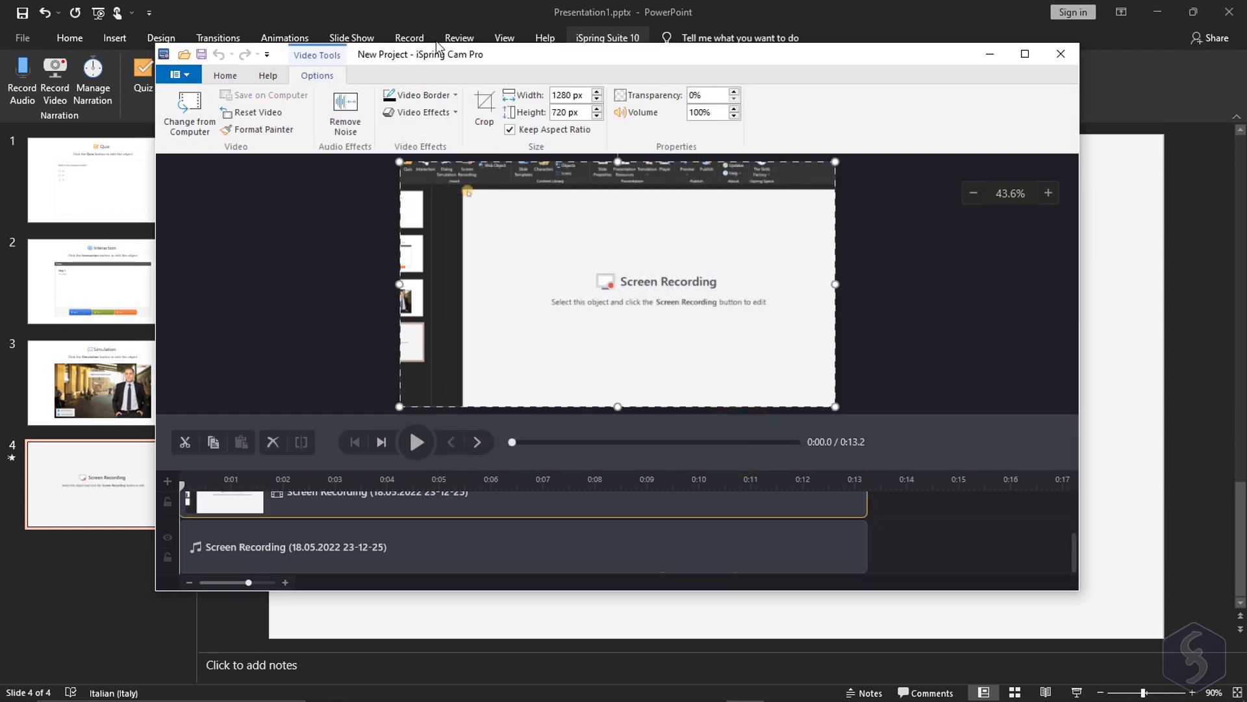
click(1026, 53)
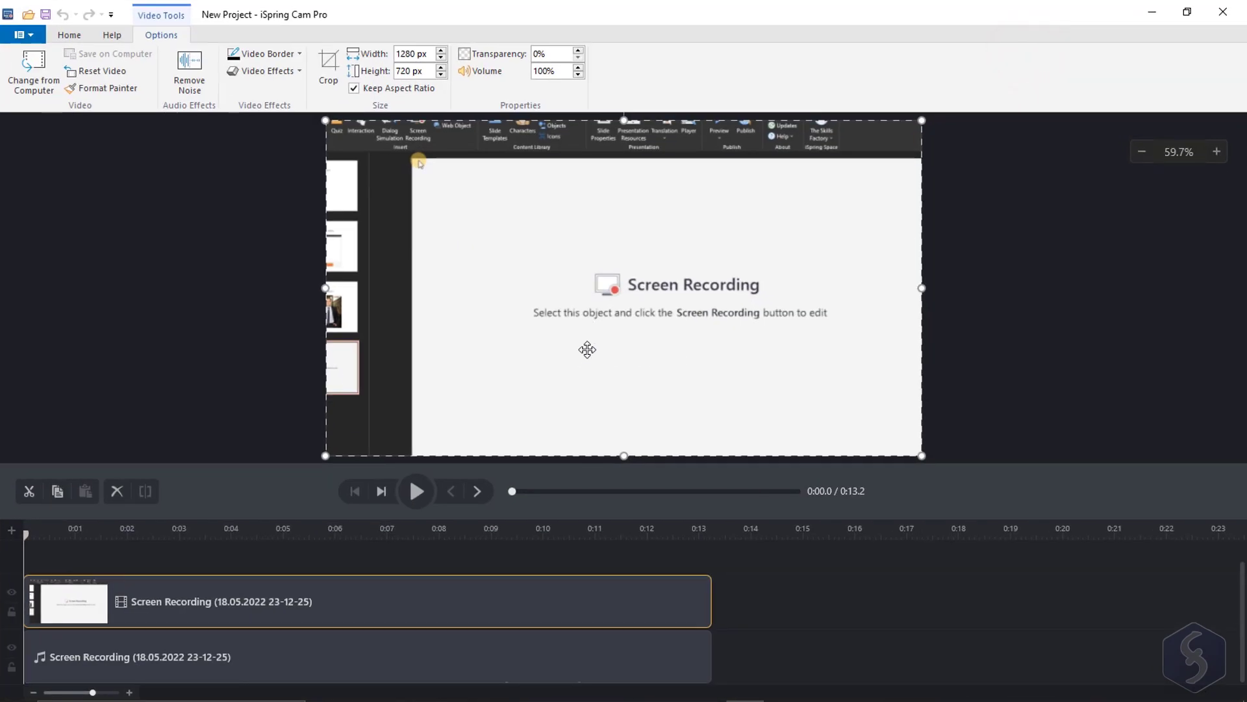
drag(25, 538, 213, 536)
- Shift the video and audio clips later, then return them to the track start
drag(357, 601, 250, 599)
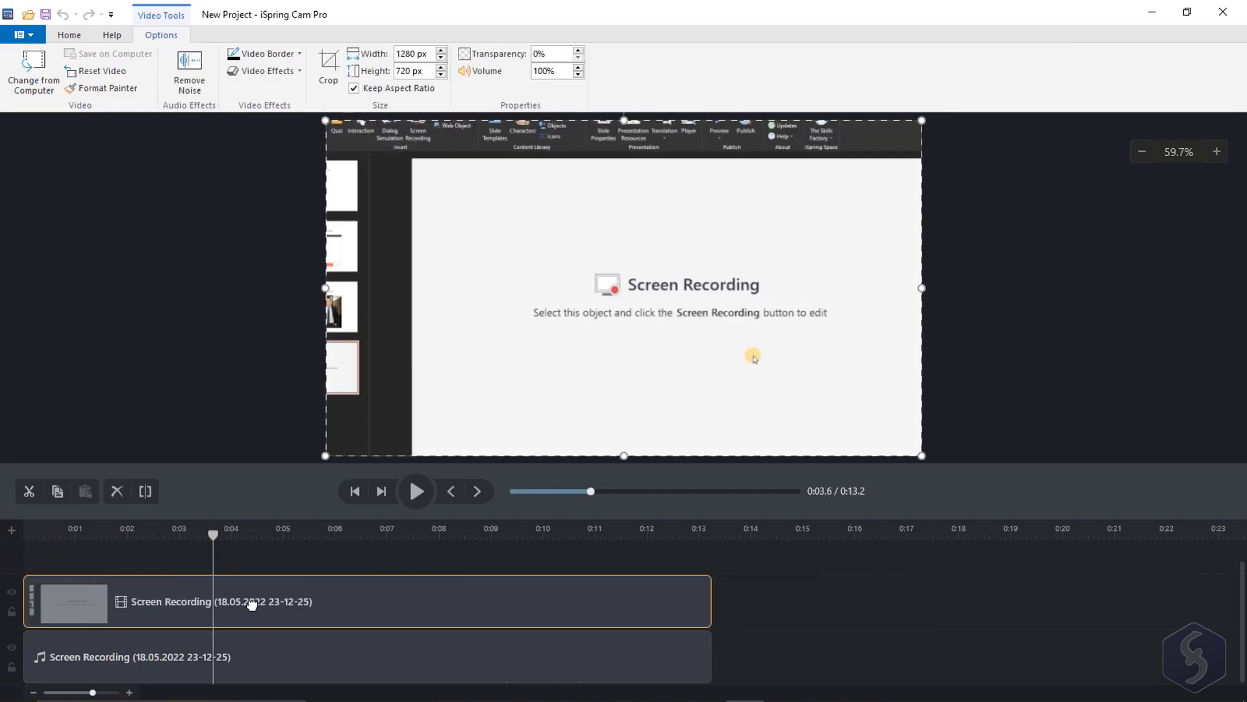
mouse_move(192, 655)
mouse_down()
mouse_move(247, 656)
mouse_move(192, 656)
mouse_up()
click(544, 599)
right_click(538, 598)
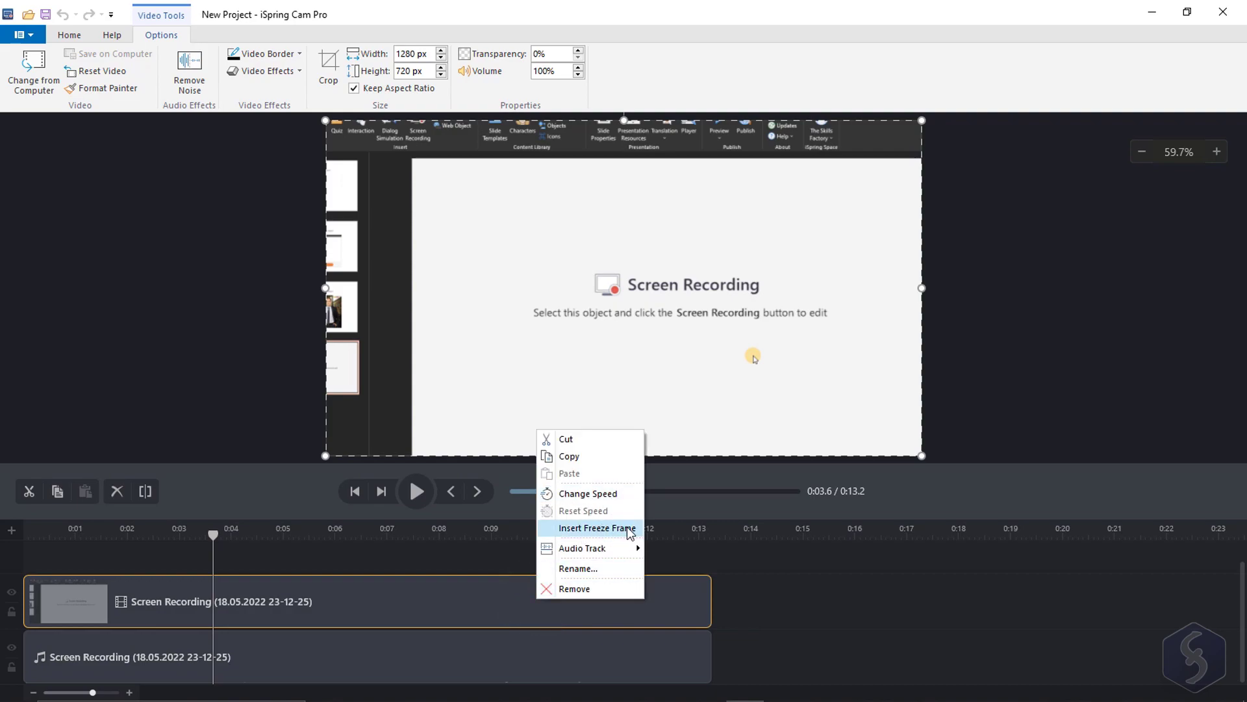
click(501, 603)
scroll(501, 603, down, 3)
click(65, 40)
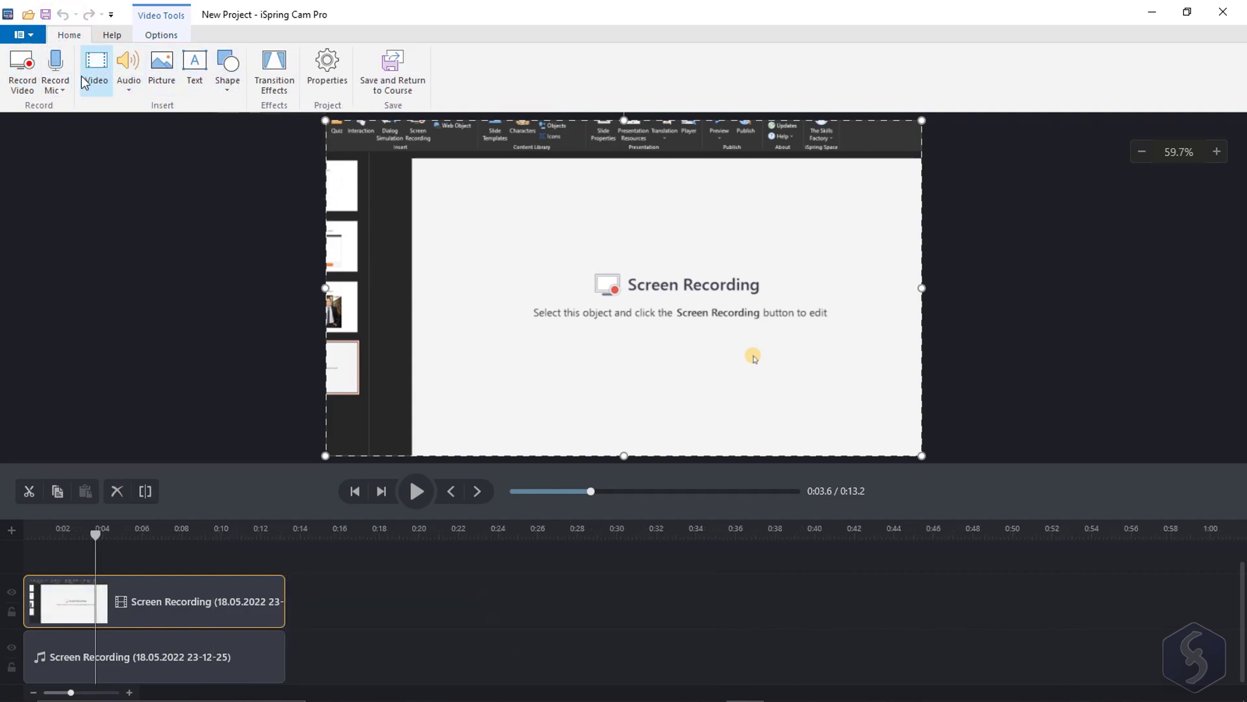
- Add a text box above the recording's slide title and browse the transition effects
click(195, 65)
drag(480, 194, 713, 246)
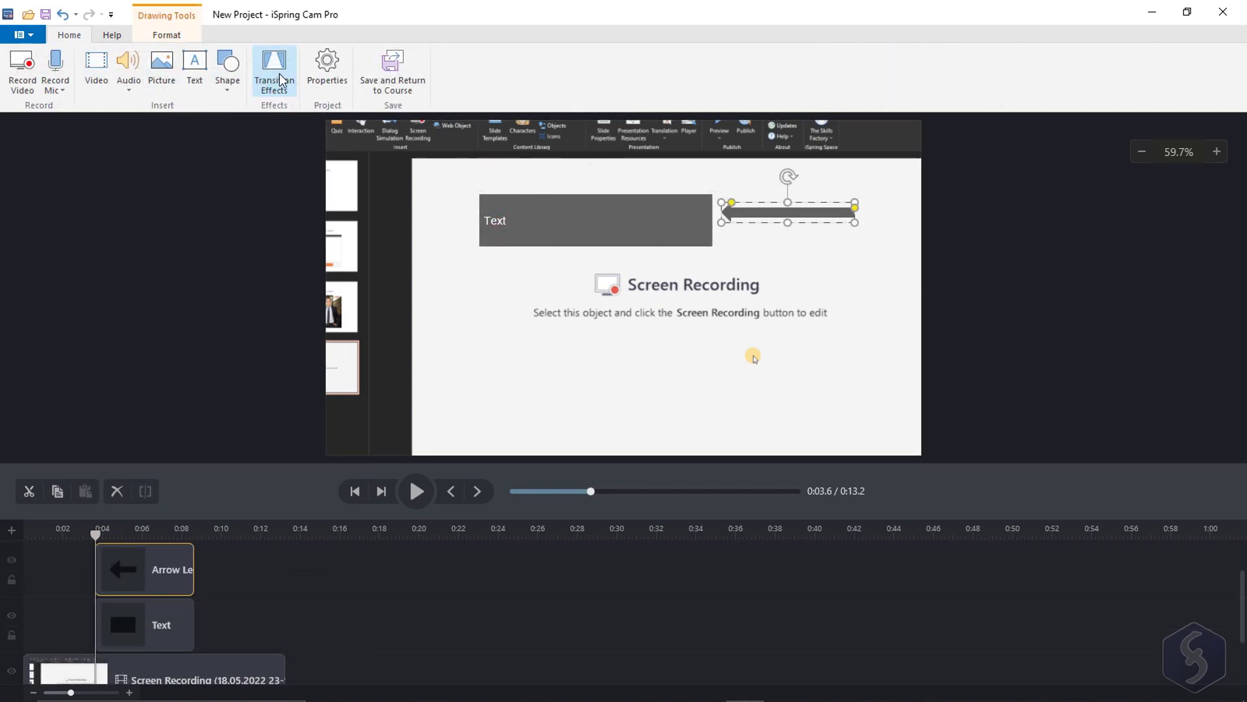
click(281, 80)
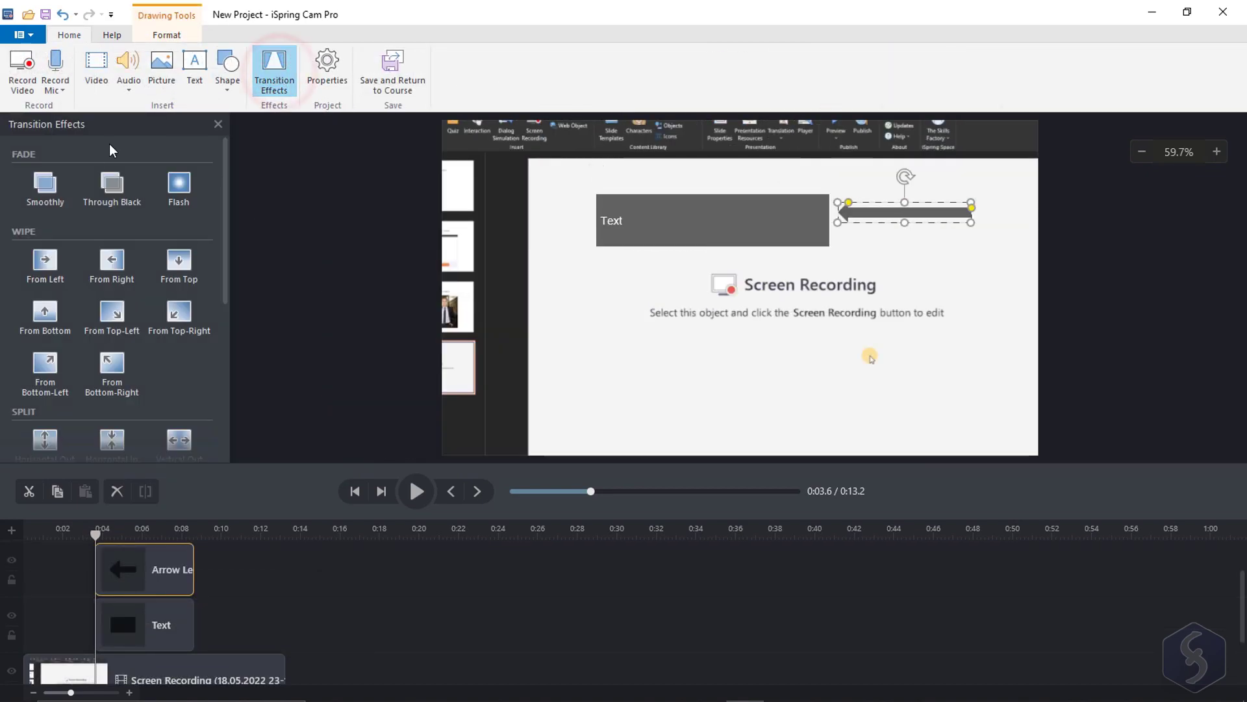
scroll(145, 277, down, 3)
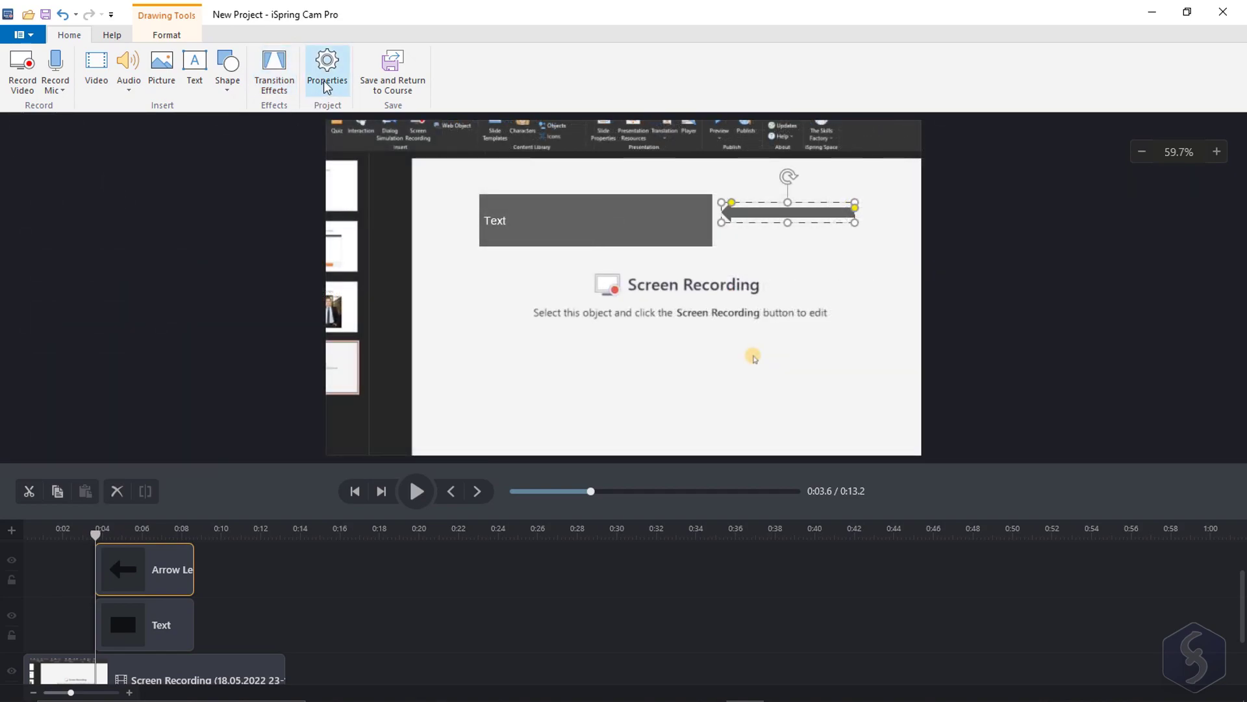
- Keep the 720p canvas preset, check cursor settings, then save and return the recording to the course
click(327, 65)
click(658, 288)
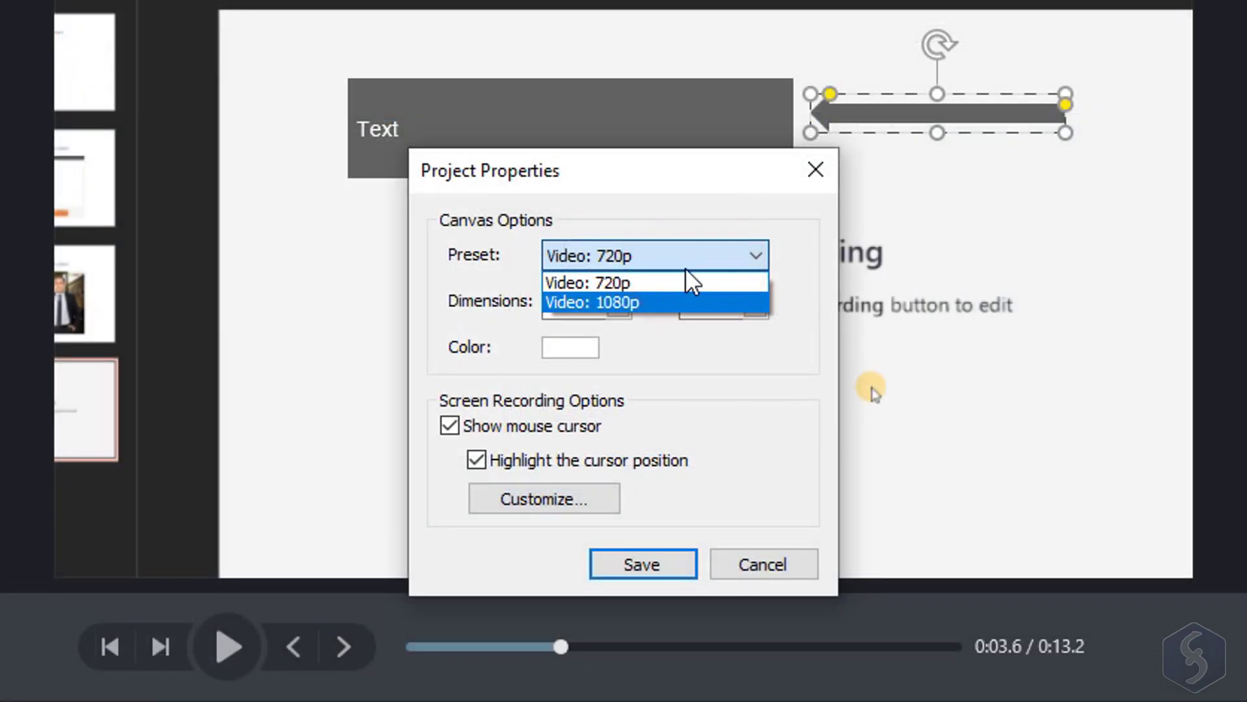
click(656, 284)
click(554, 497)
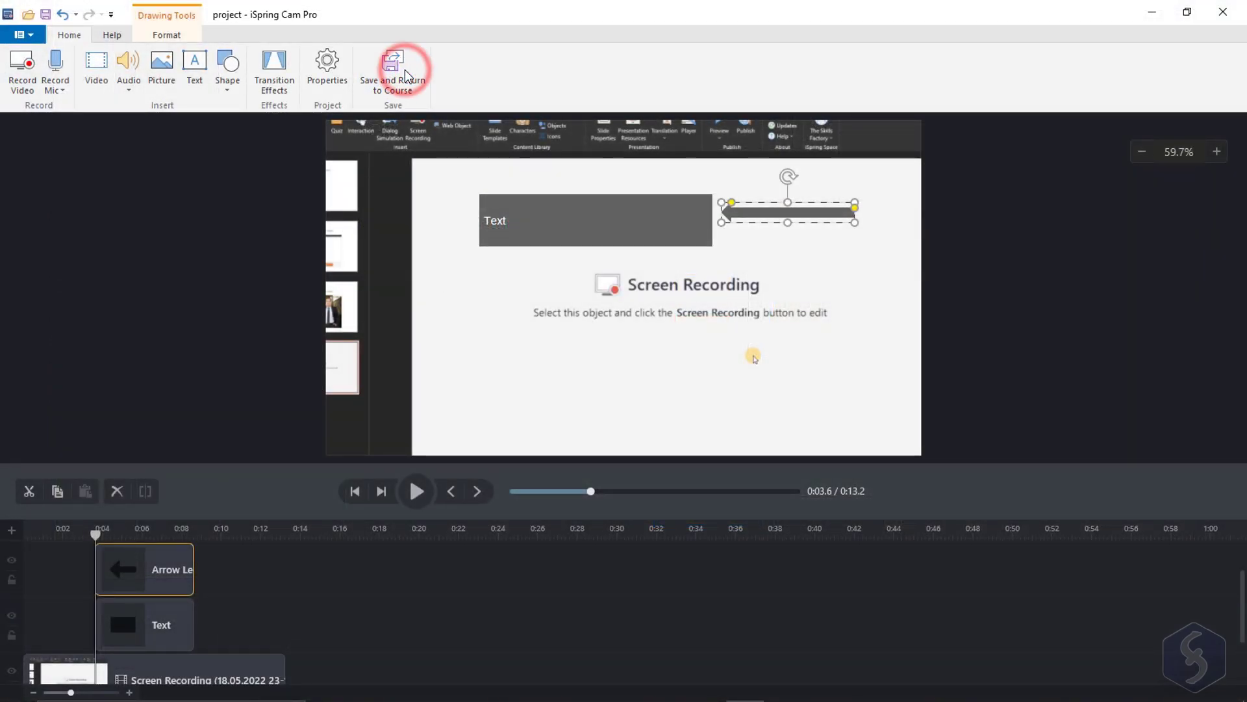
click(404, 69)
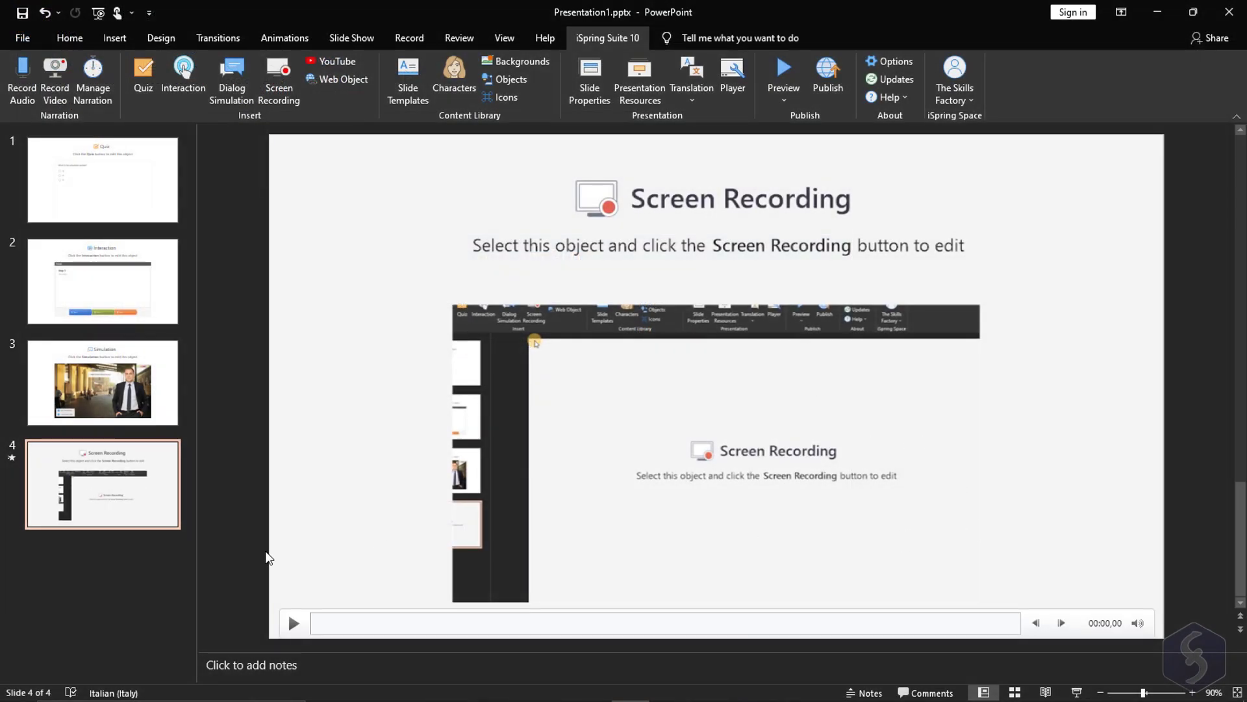
- Open the audio narration recorder and move it aside to reveal the slide
click(143, 566)
mouse_move(610, 412)
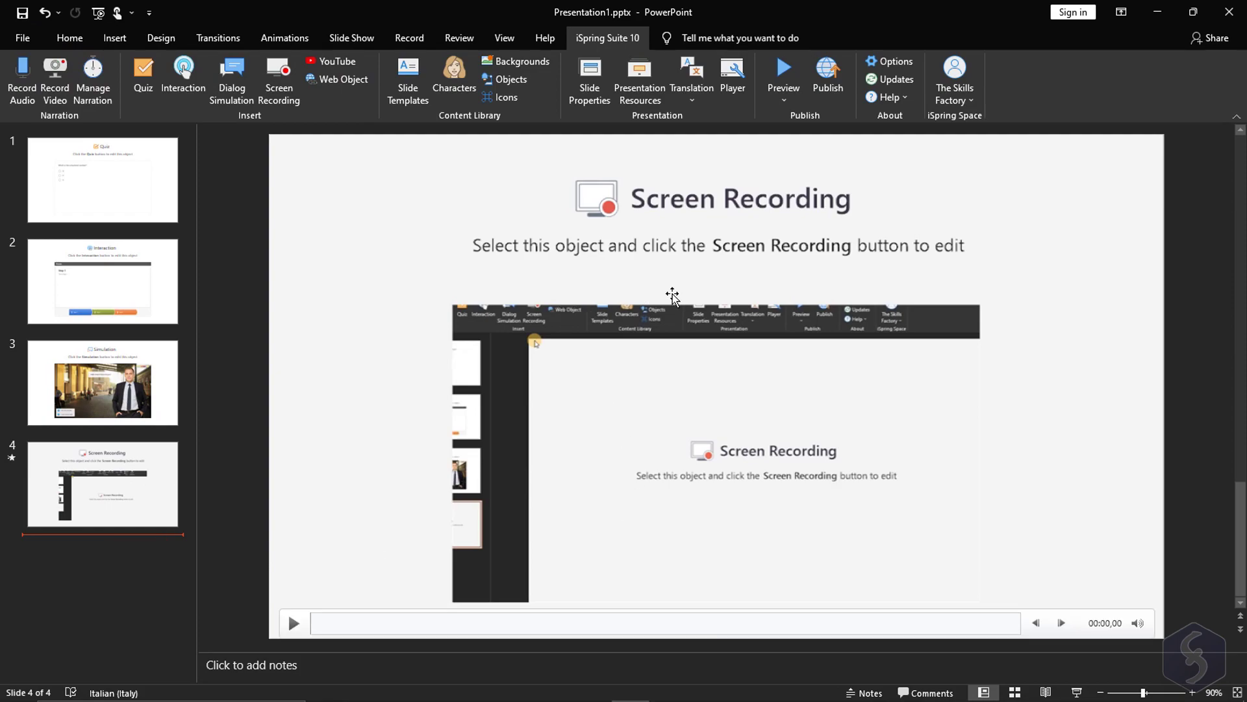
click(22, 88)
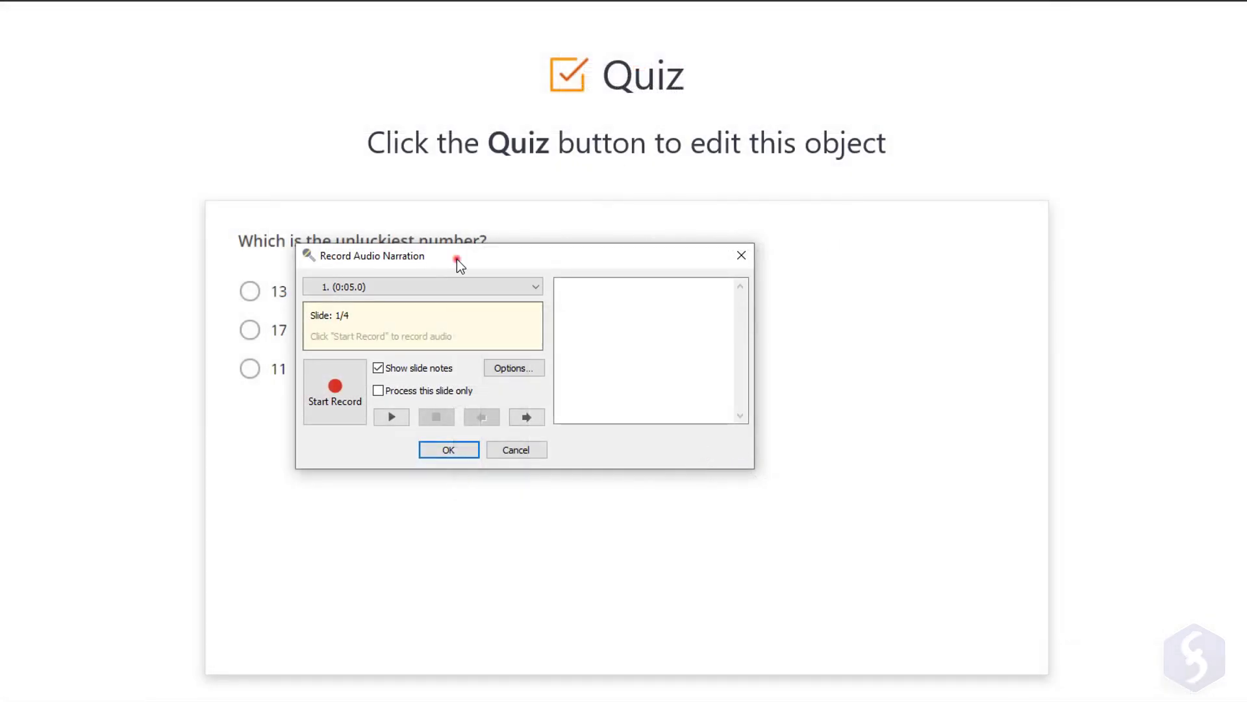
drag(458, 259, 767, 343)
- Switch the narration slide through slides 2, 3 and 4 and back to 2, then edit its notes
click(725, 380)
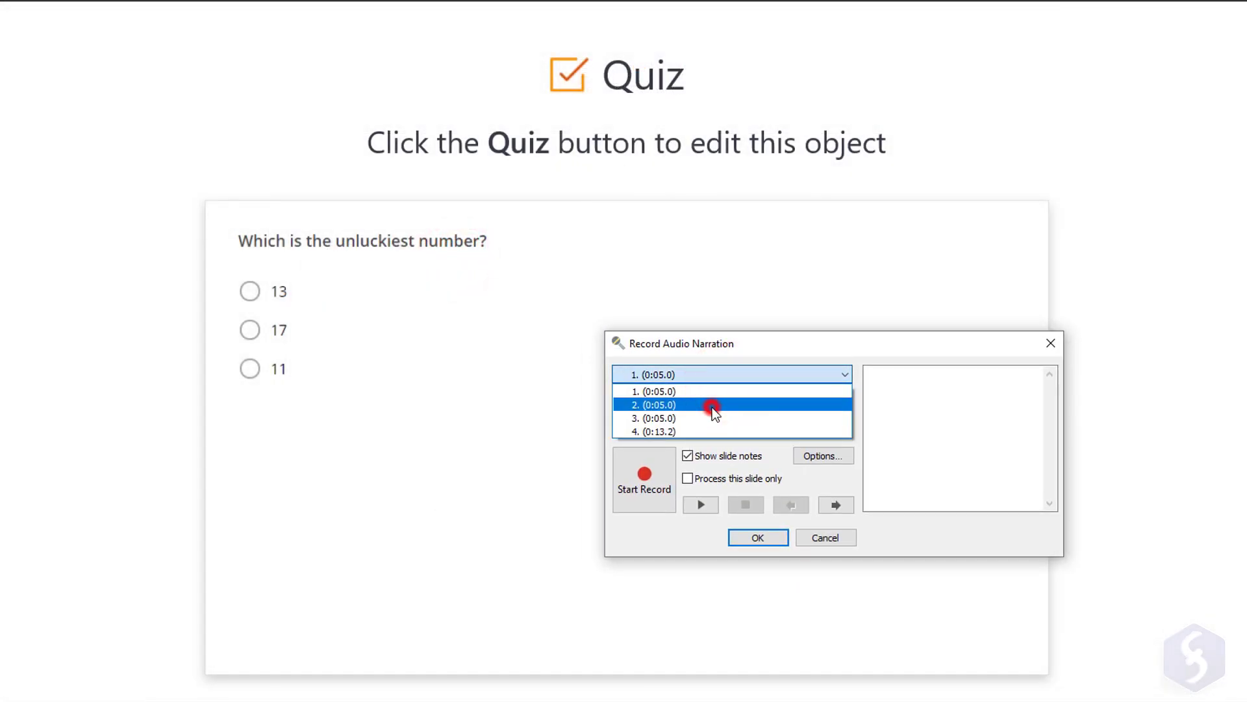
click(712, 405)
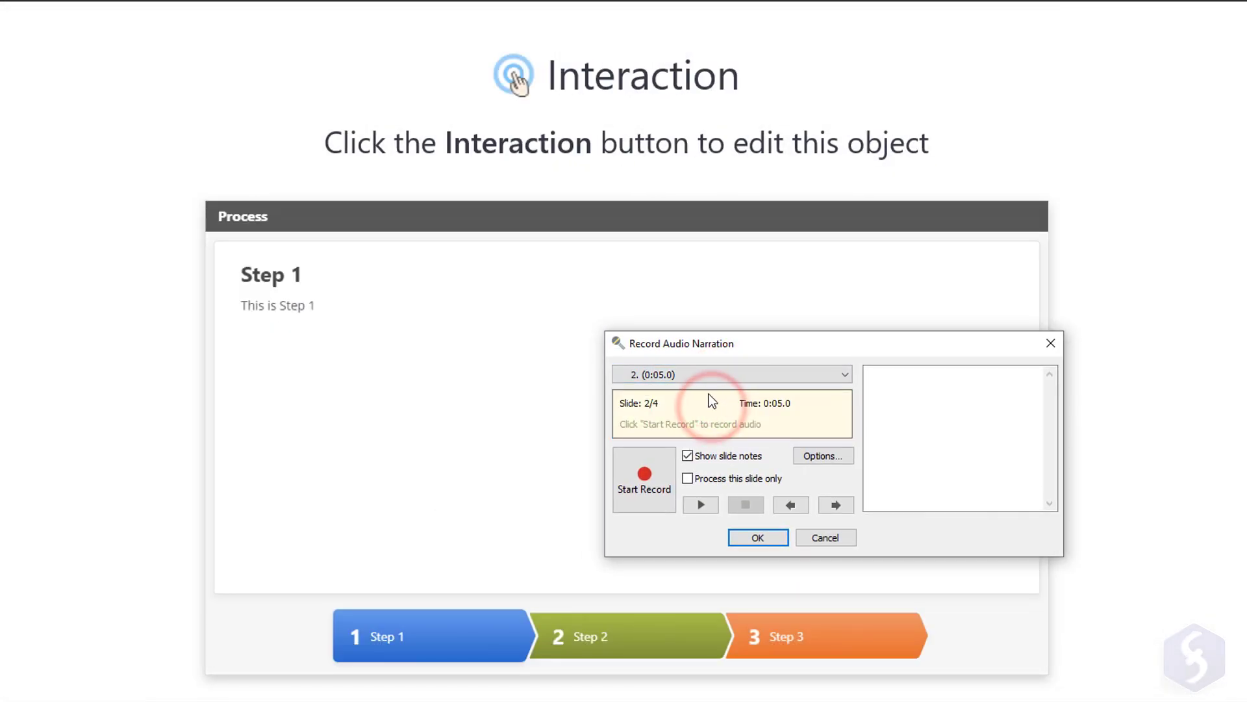
click(709, 375)
click(695, 418)
click(715, 375)
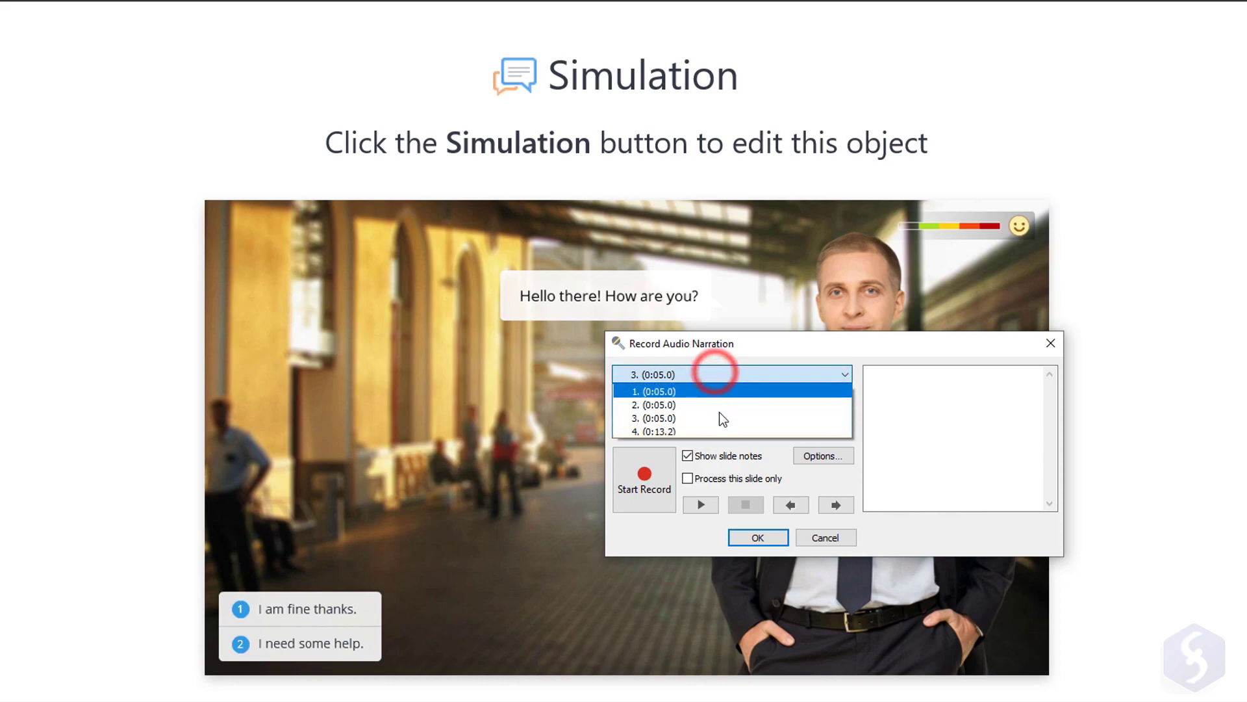
click(716, 423)
click(727, 375)
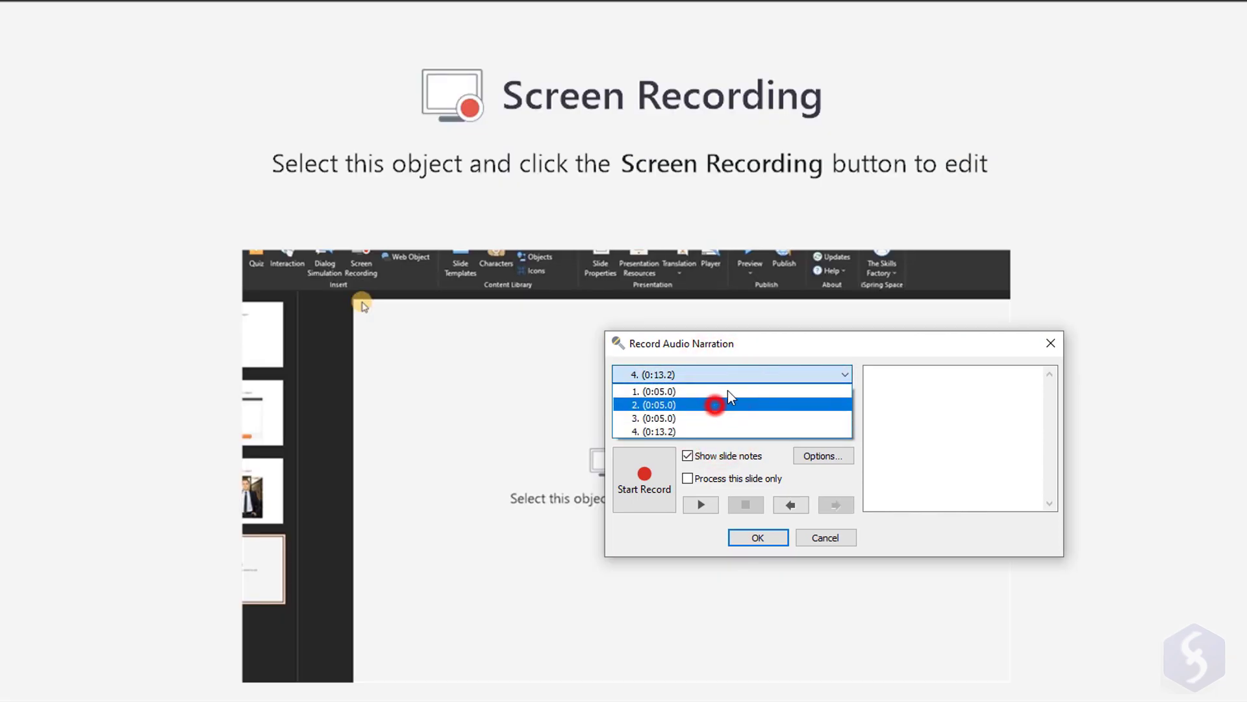
click(726, 400)
drag(784, 344, 751, 327)
click(879, 365)
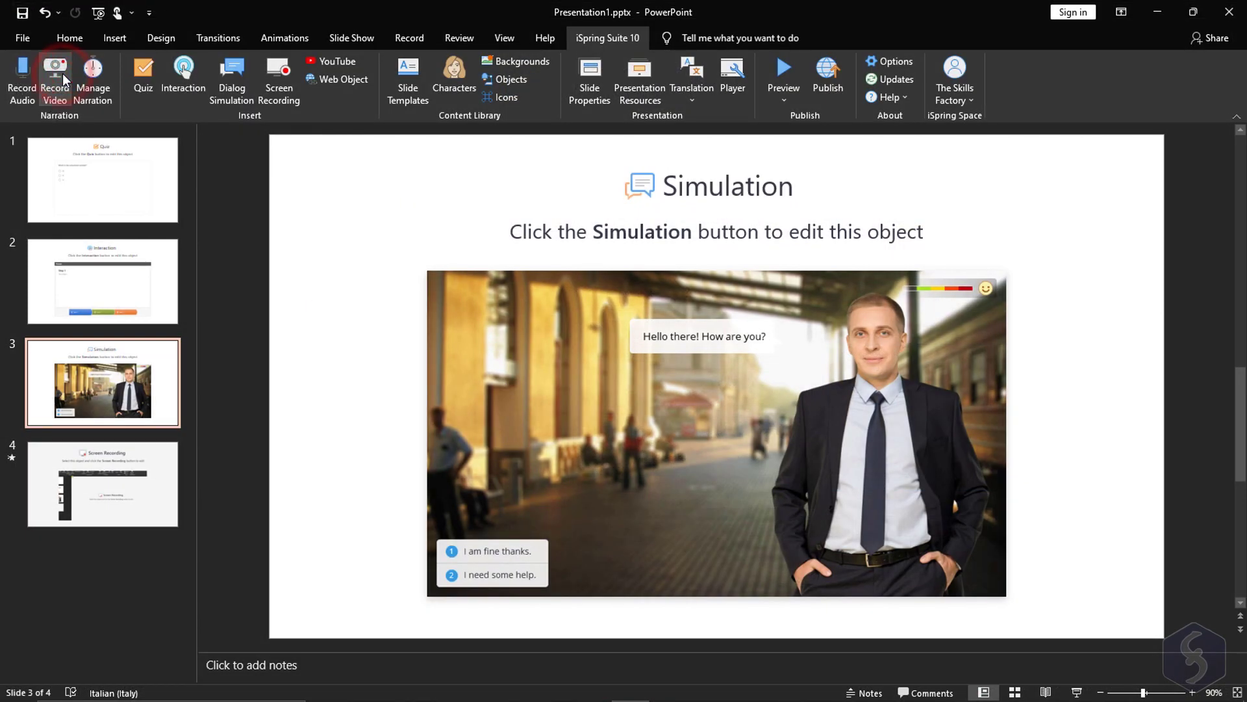
- Open the iSpring Narration Editor and scroll through its narration timeline
click(63, 73)
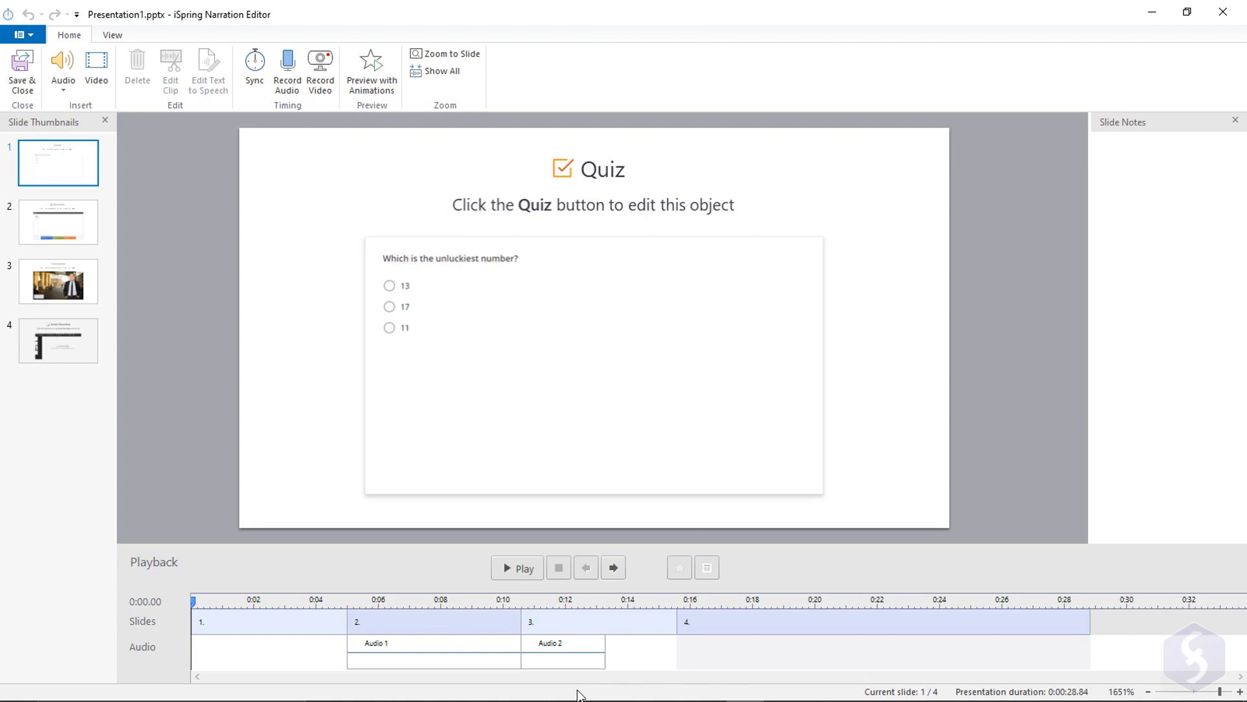
scroll(511, 666, down, 3)
scroll(511, 665, up, 4)
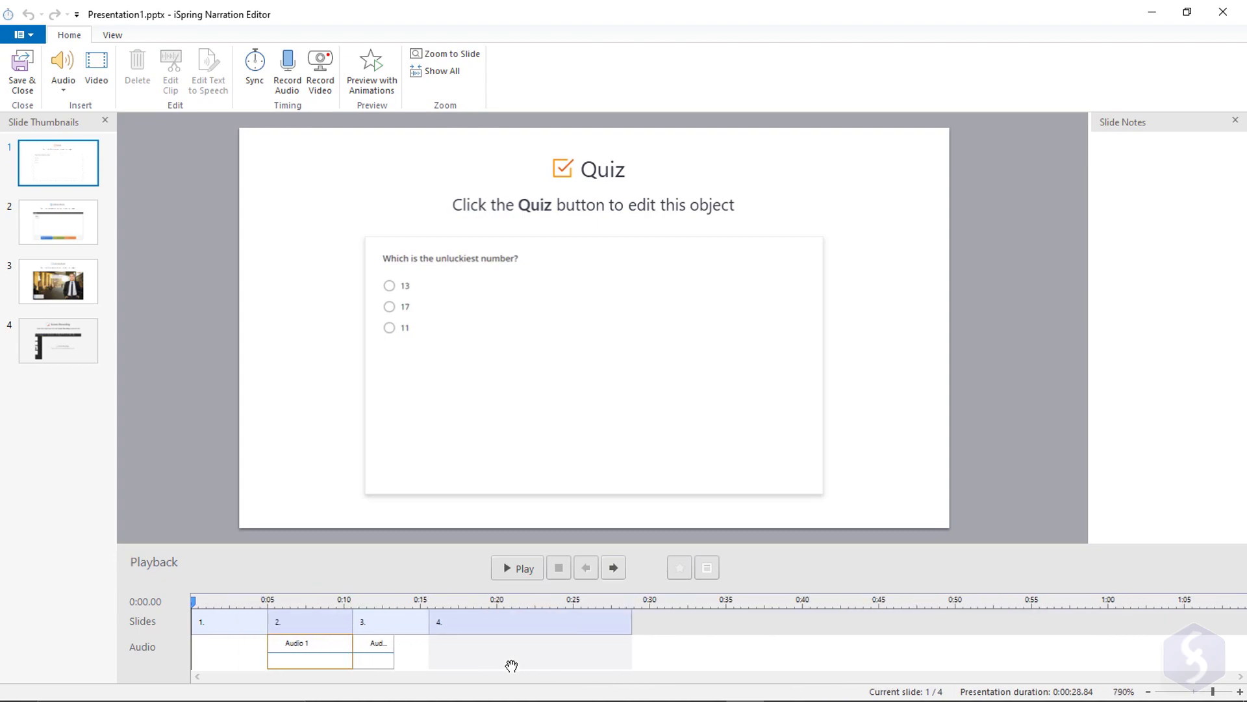
scroll(384, 648, down, 1)
- Edit the Audio 1 clip and review its Remove Noise and Adjust Volume options
right_click(467, 650)
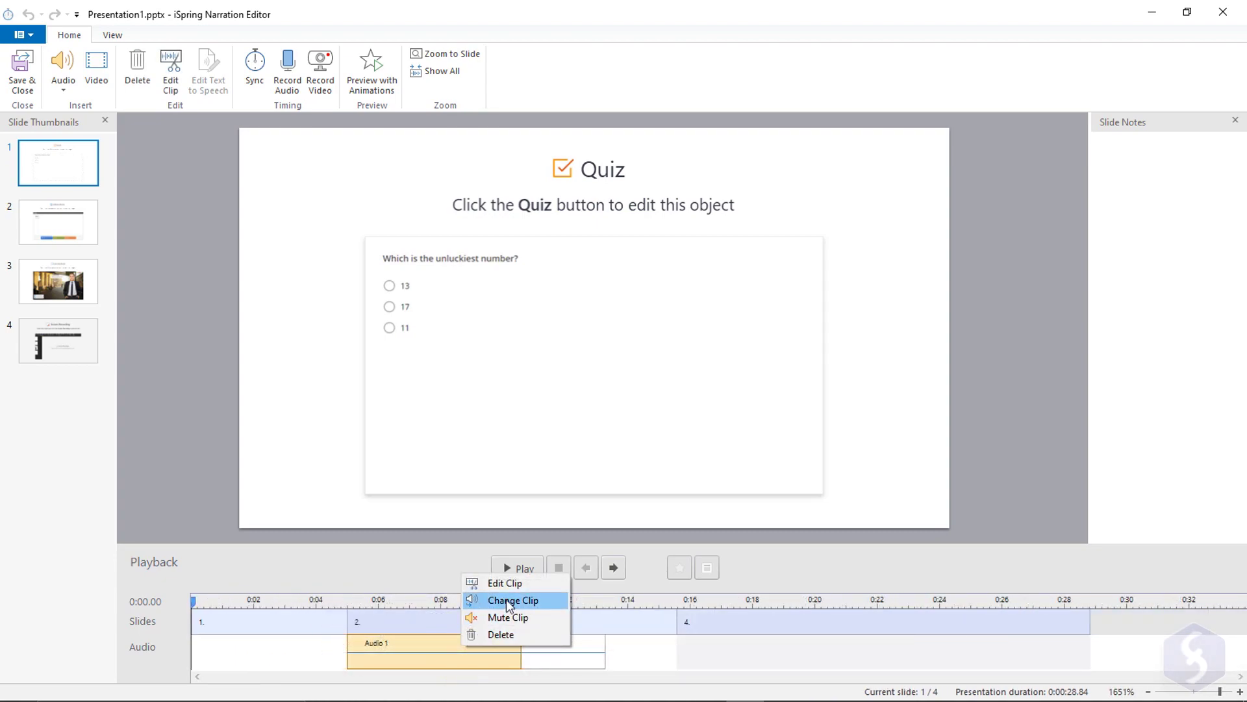
click(505, 583)
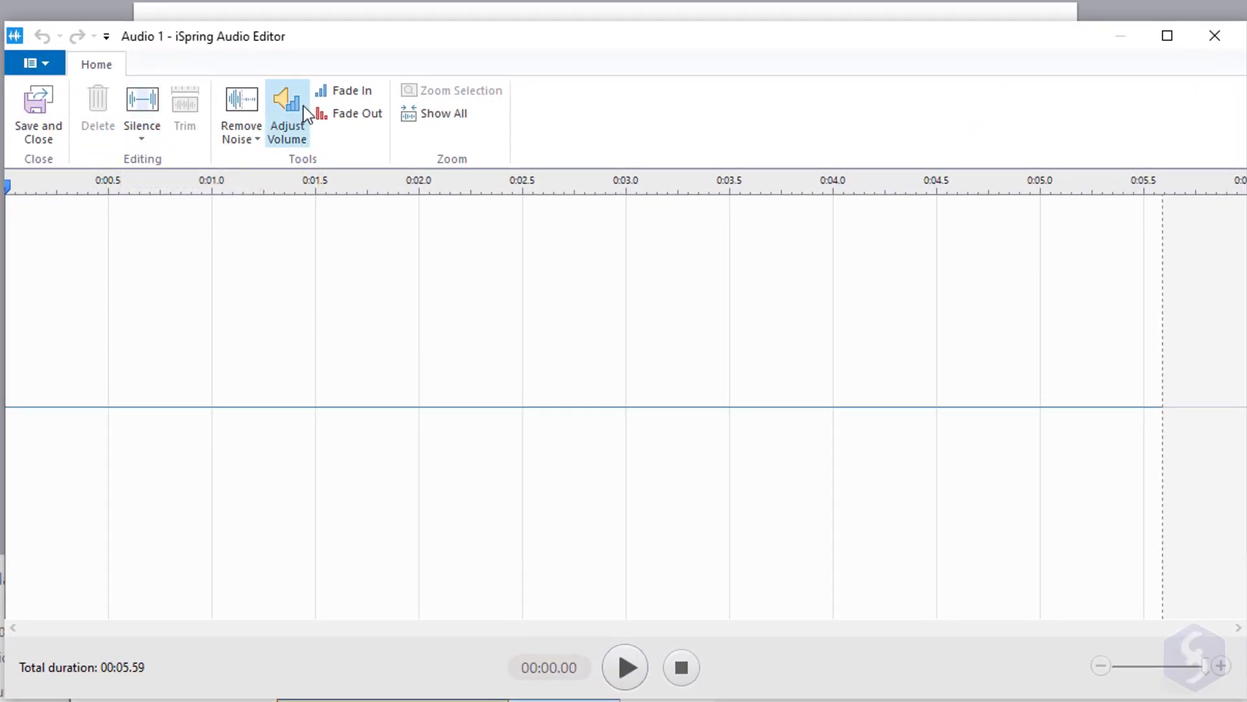
click(235, 135)
click(240, 134)
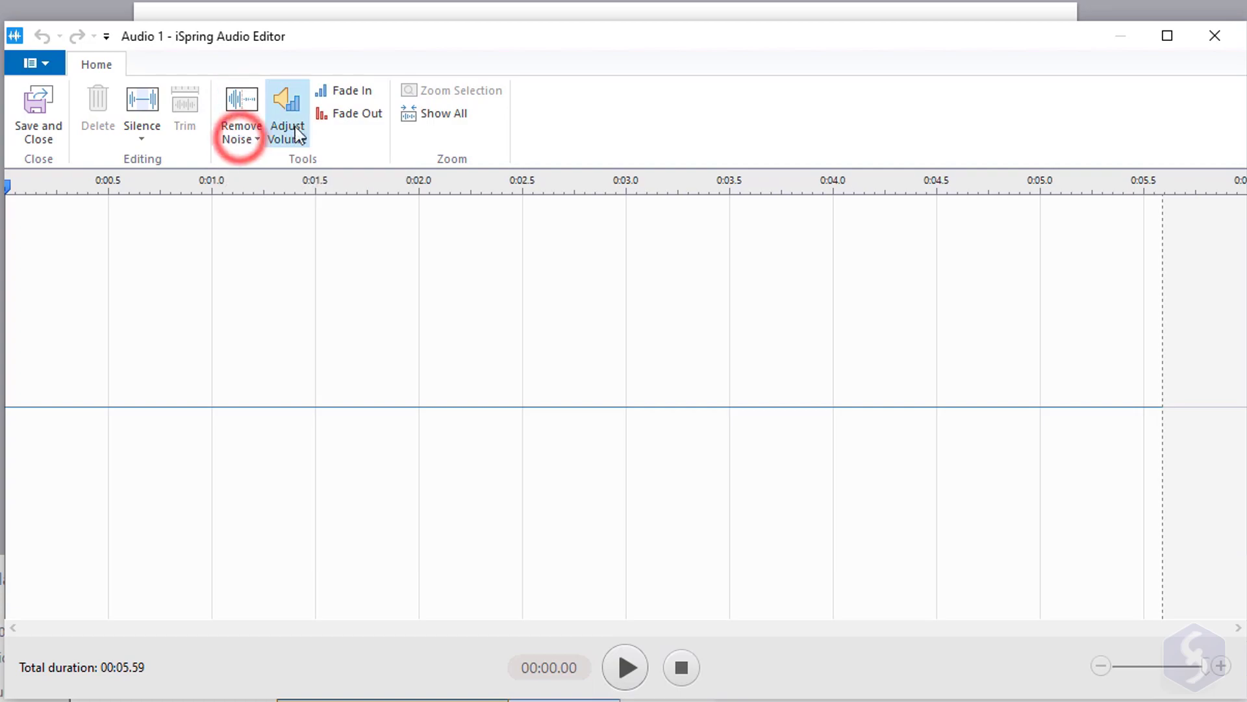
click(298, 132)
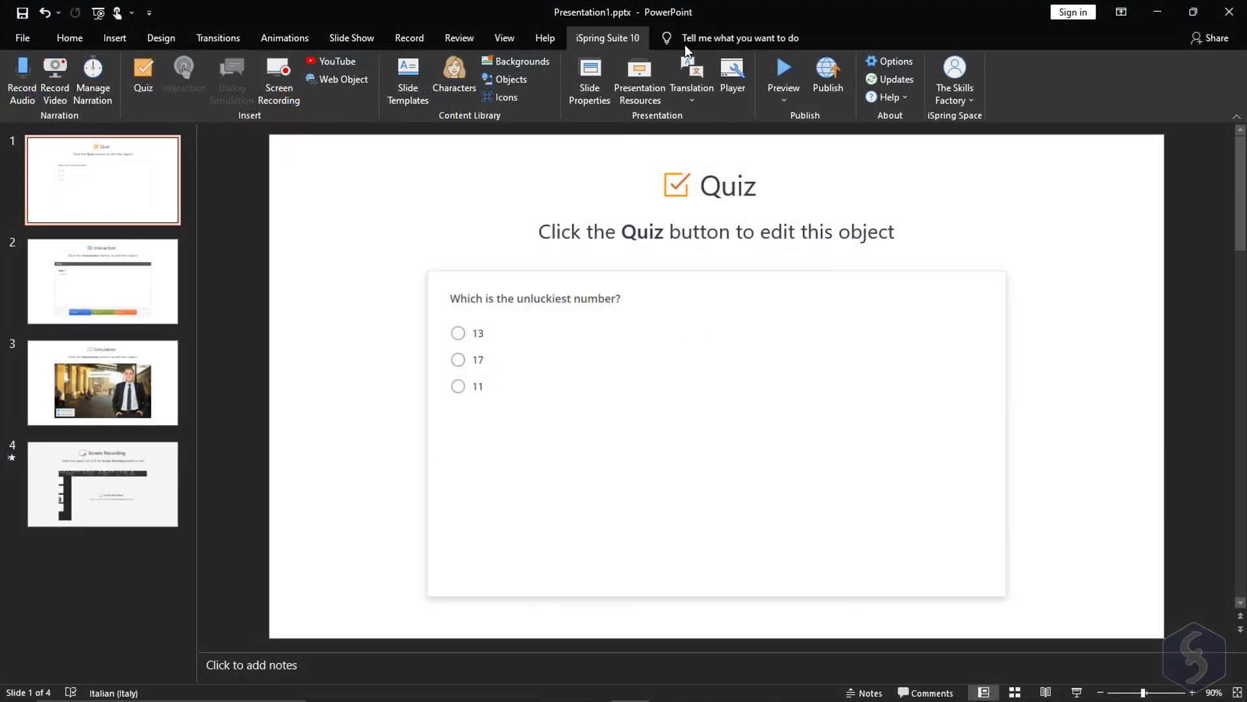
click(594, 78)
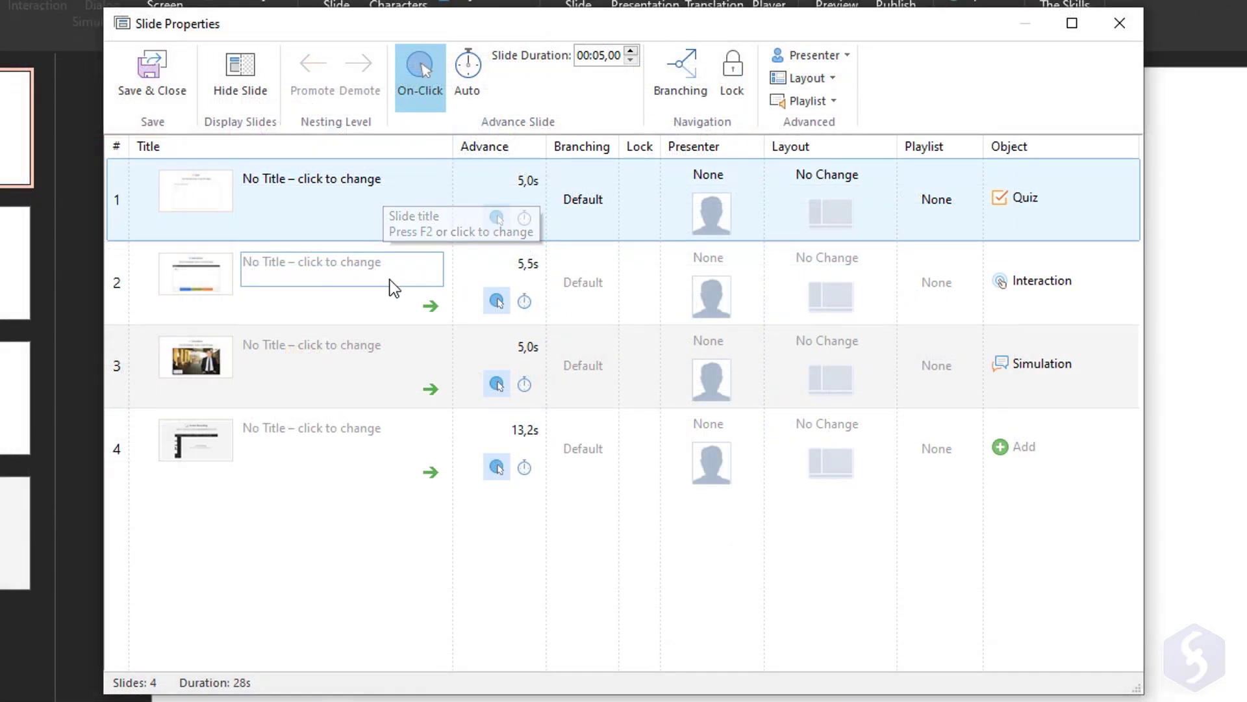
click(451, 298)
click(363, 350)
click(364, 426)
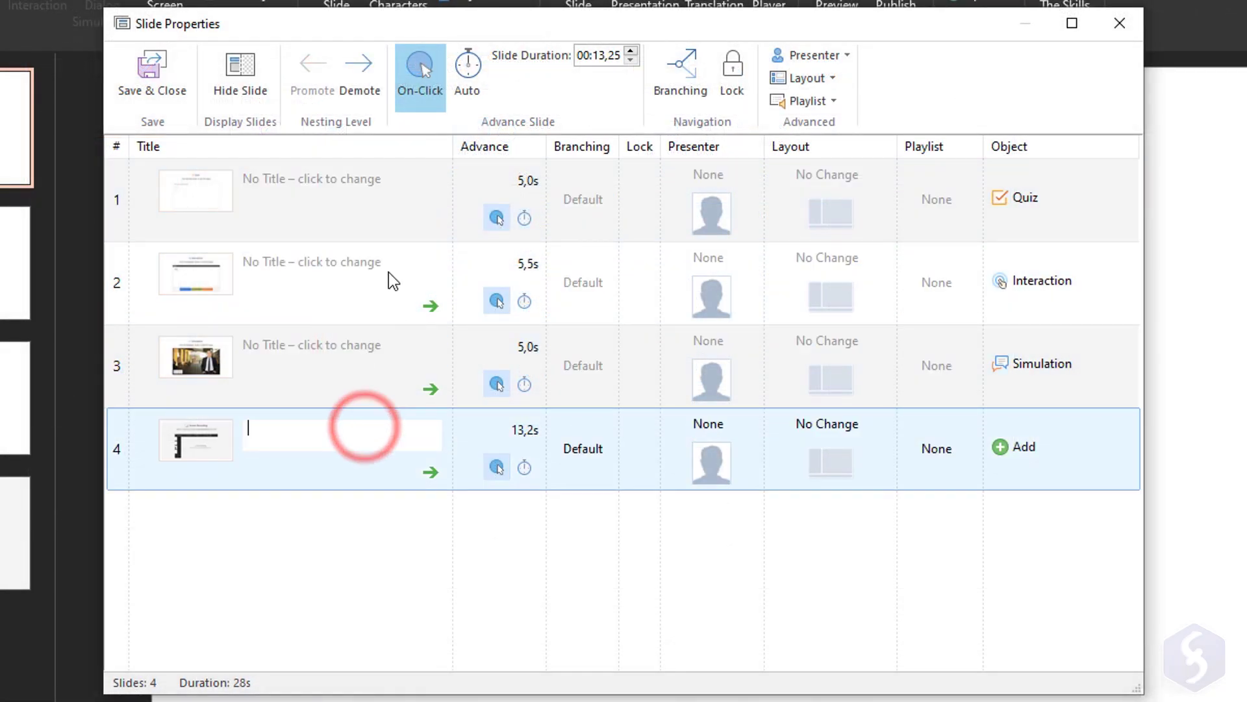
click(508, 255)
click(517, 346)
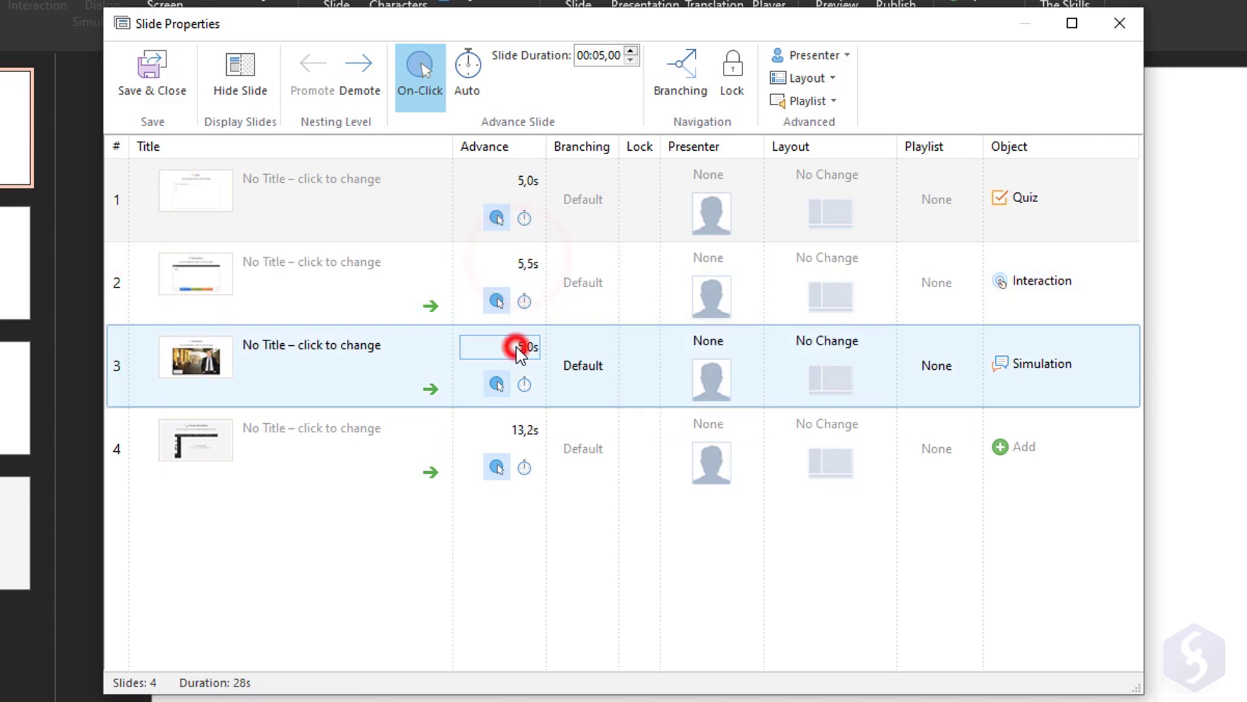
click(845, 174)
click(858, 172)
click(730, 210)
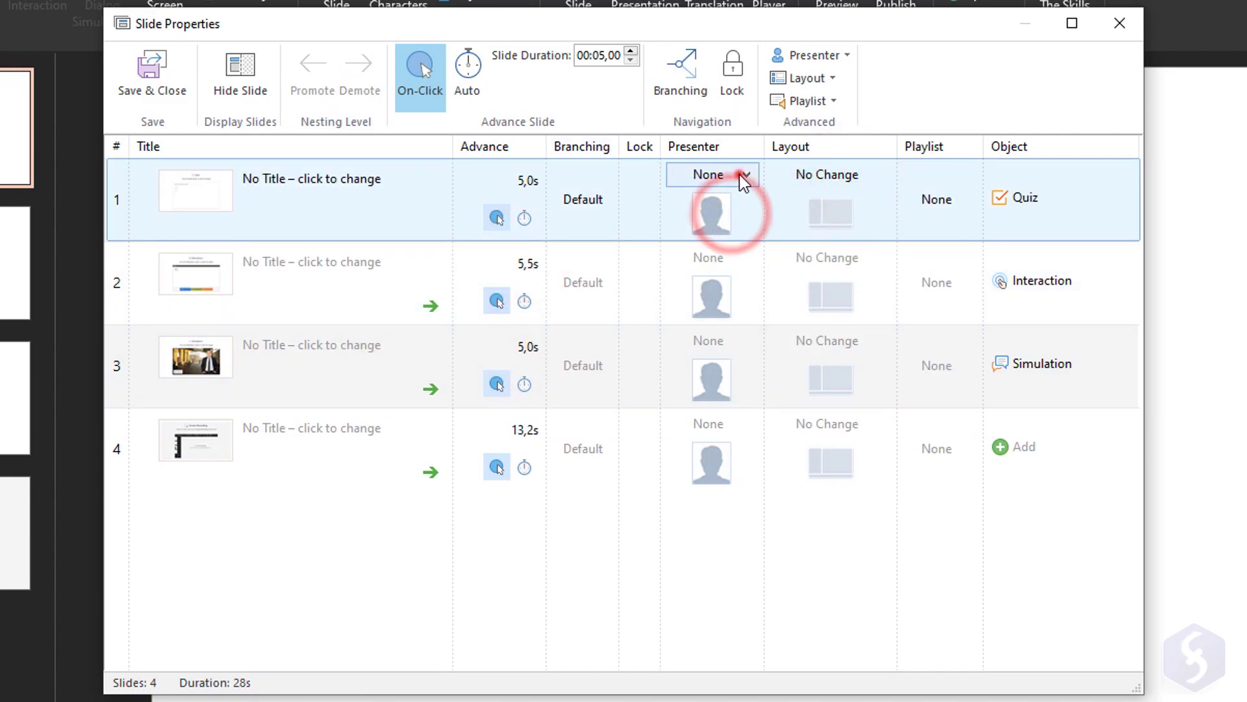
click(744, 176)
click(746, 208)
click(688, 69)
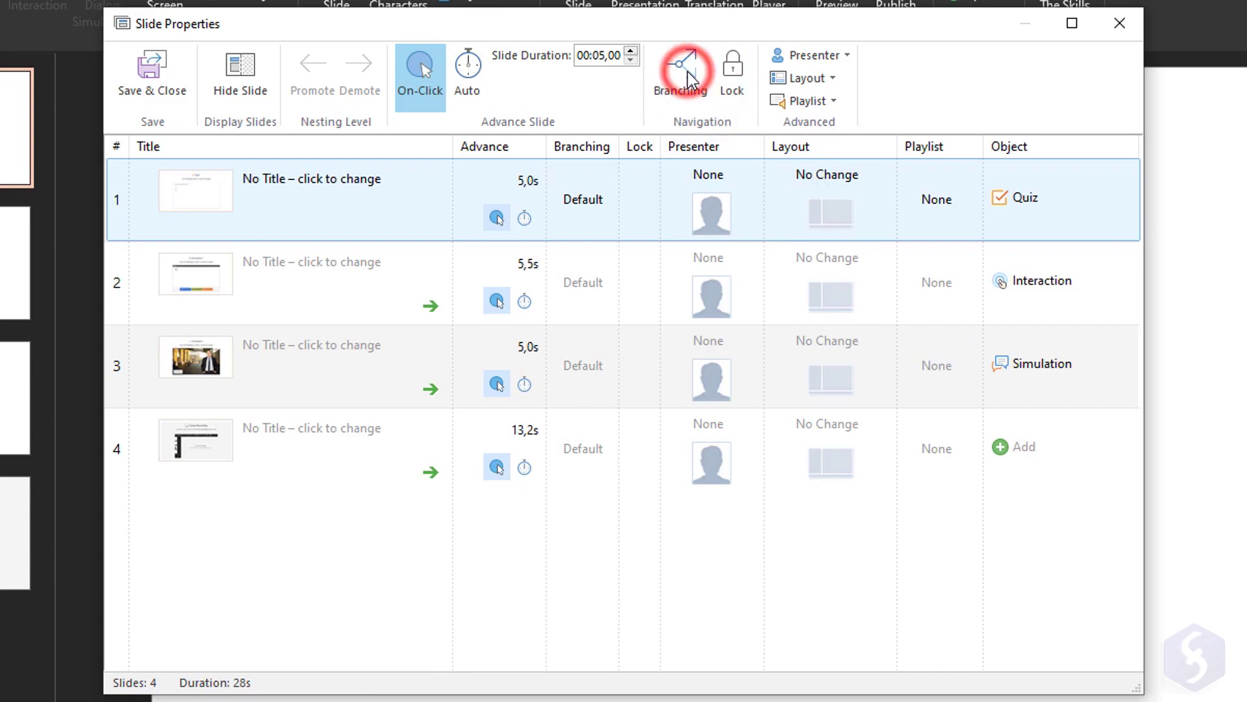
click(701, 323)
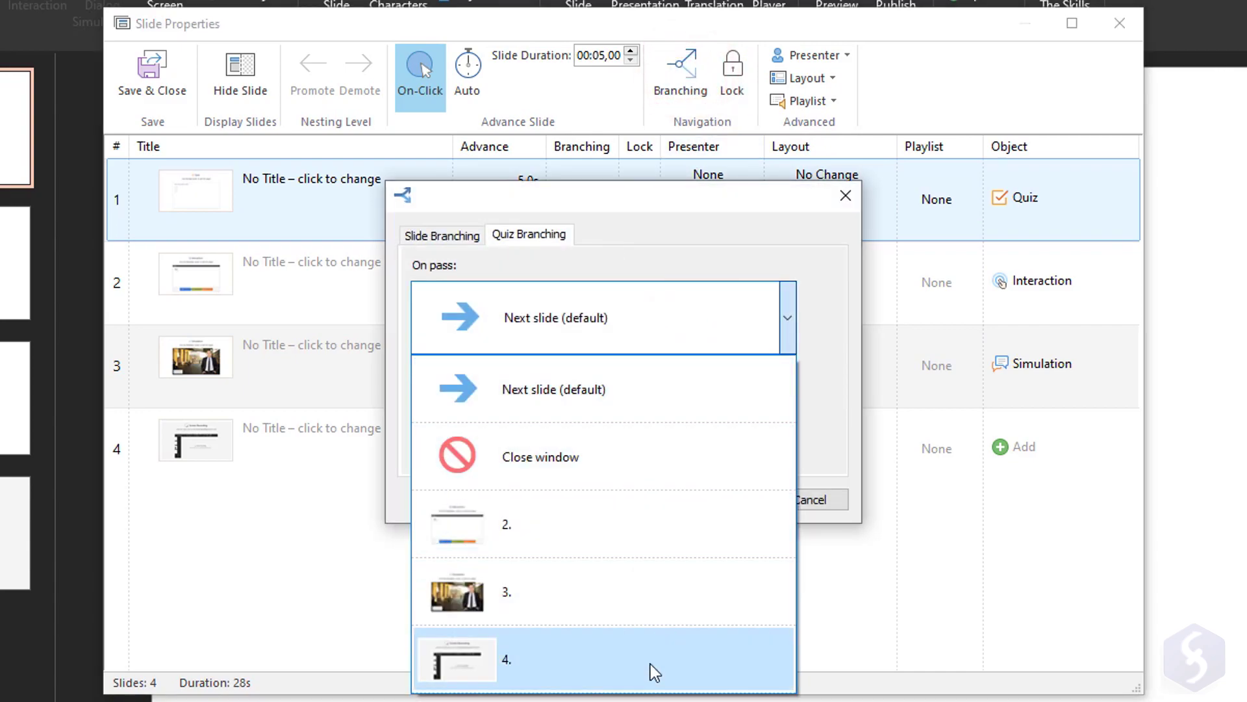
click(789, 317)
click(732, 431)
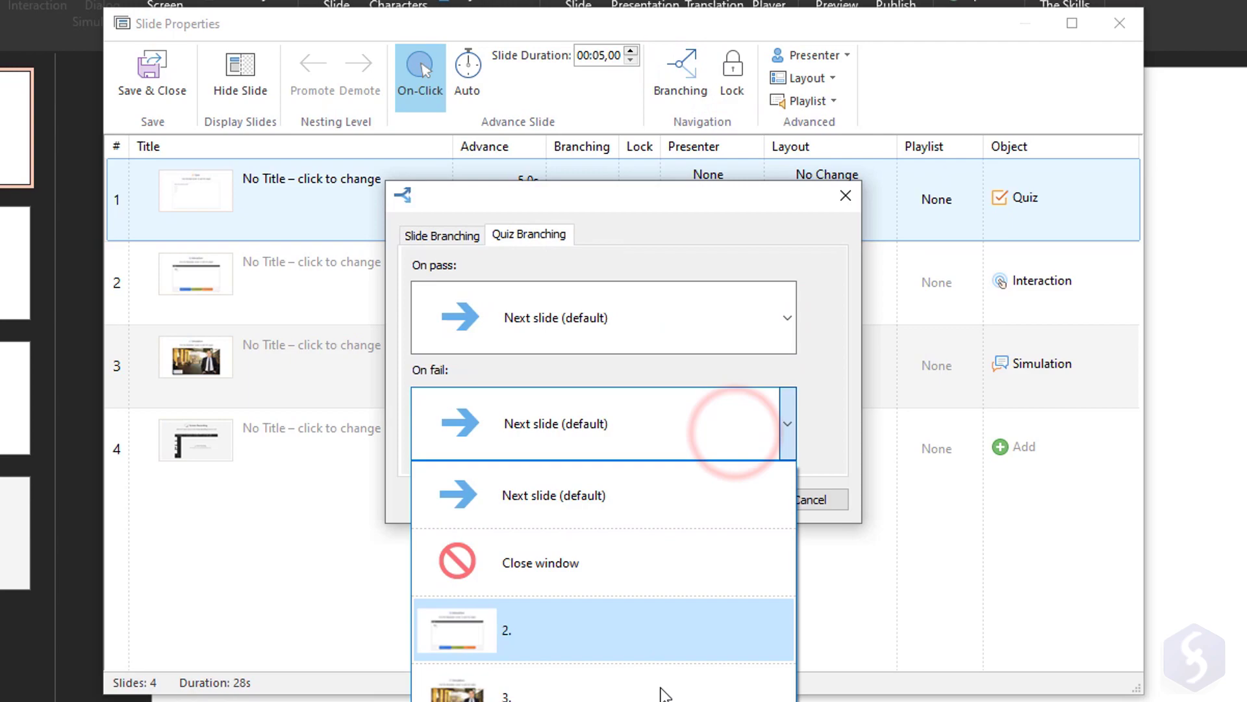
click(827, 438)
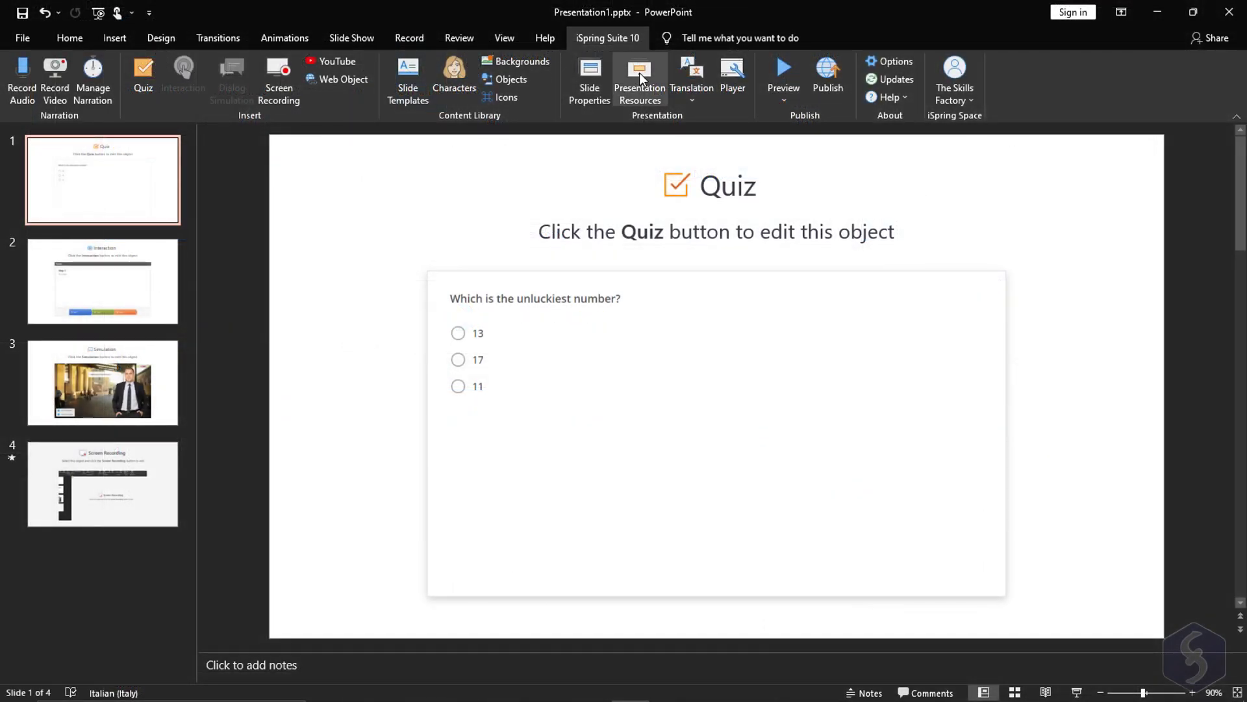
click(640, 79)
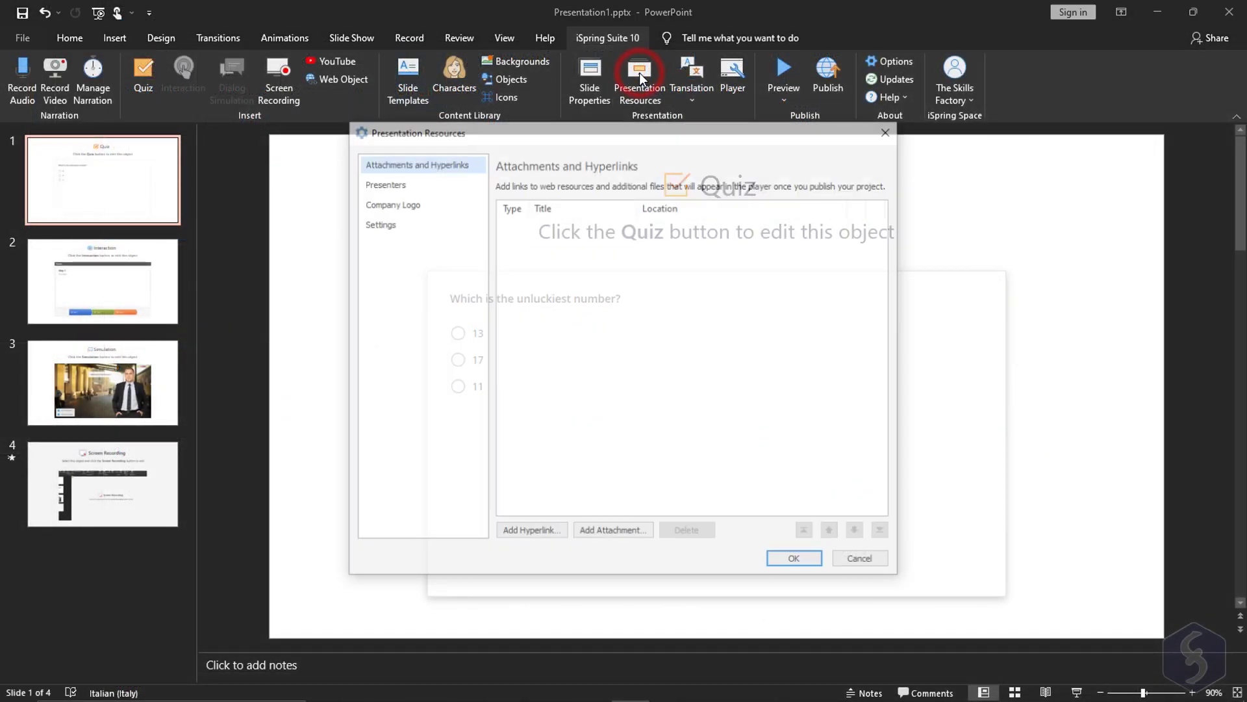
click(448, 161)
click(421, 182)
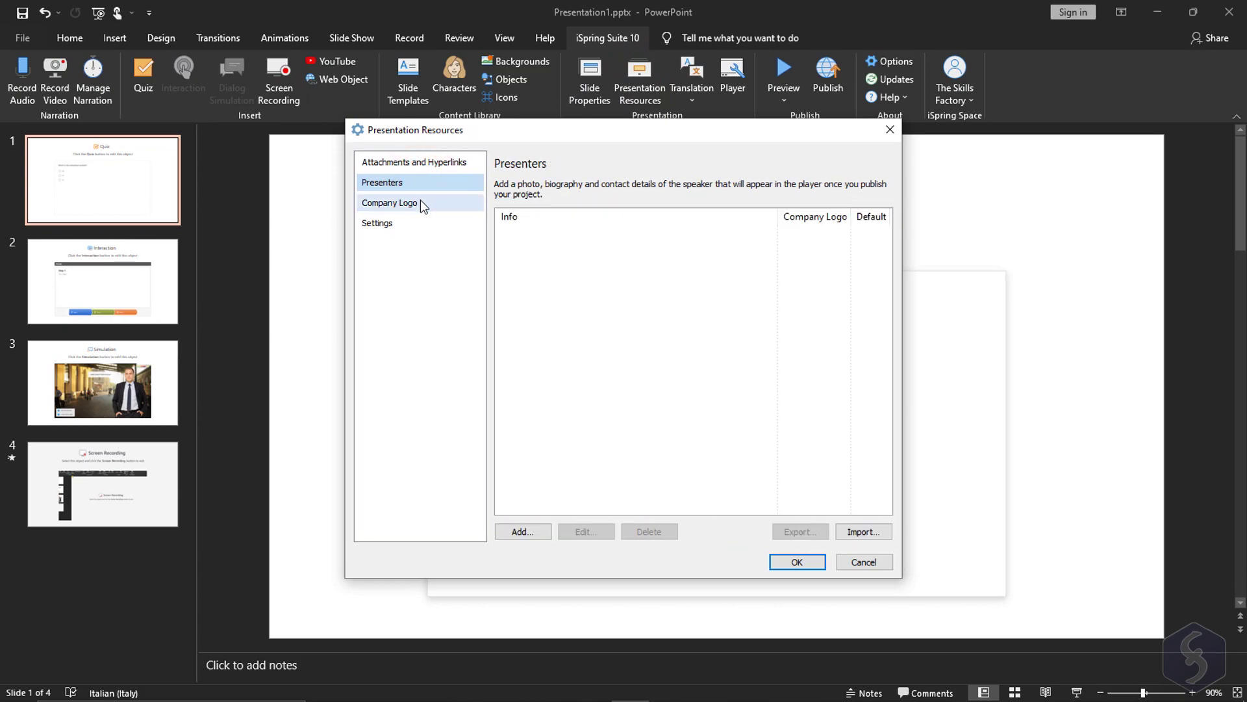
click(419, 202)
click(419, 231)
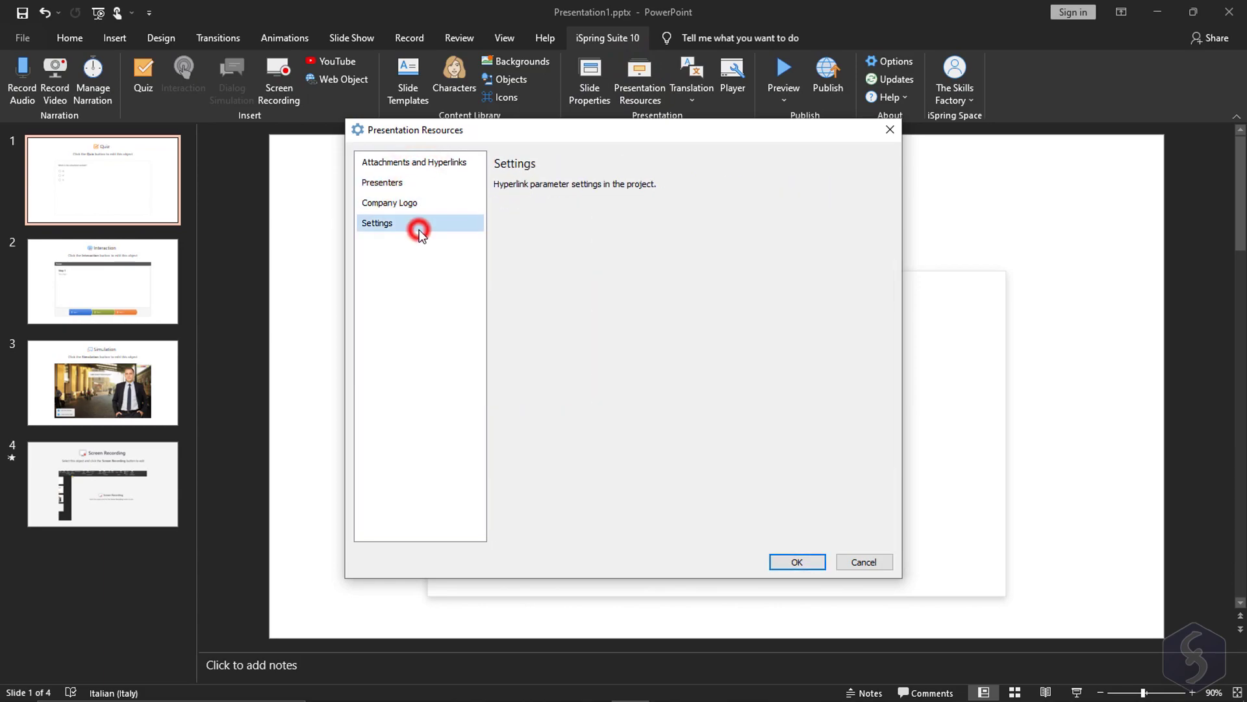
key(Escape)
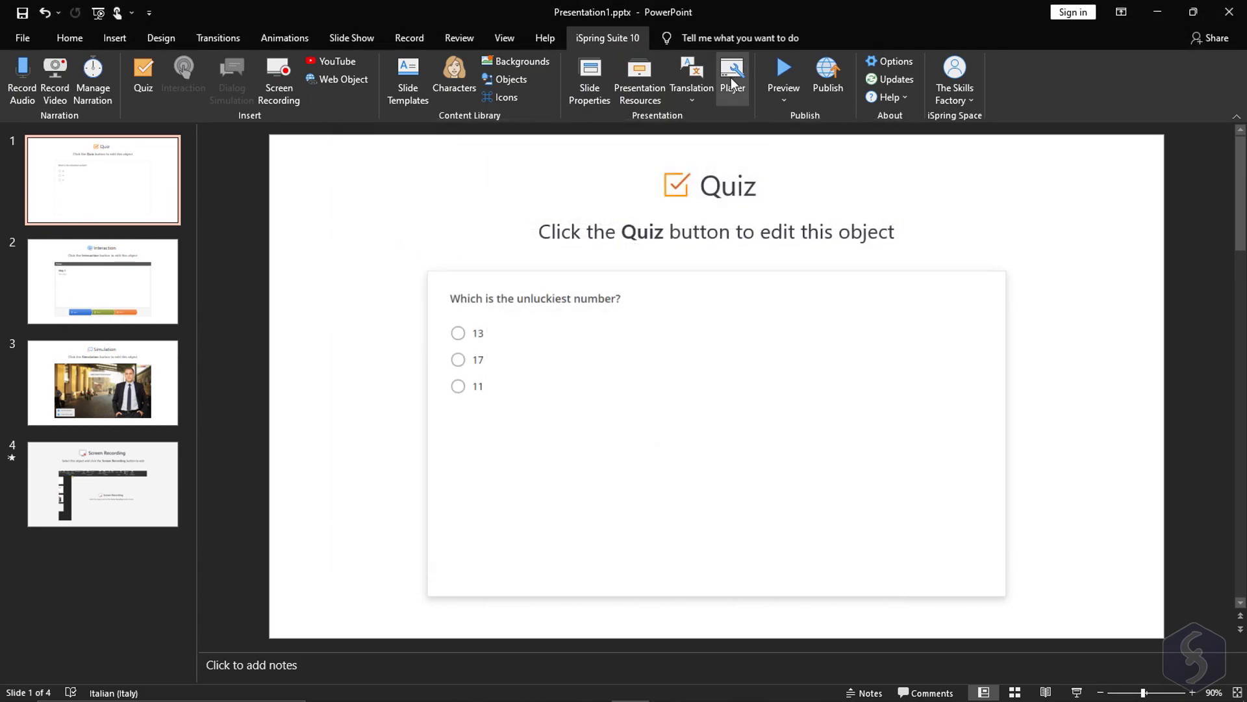
- In Customize Player, try Universal and other player types, ending on Menu (Slide Only)
click(732, 83)
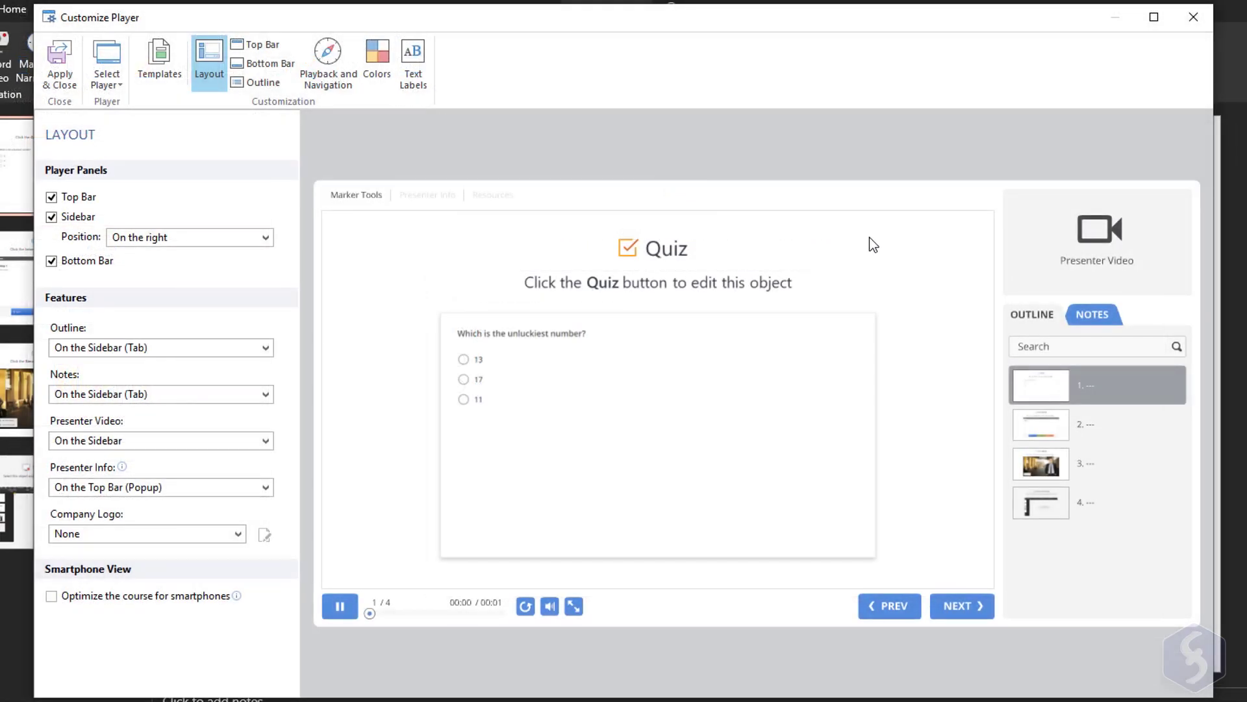
click(106, 64)
click(161, 141)
click(104, 79)
click(183, 259)
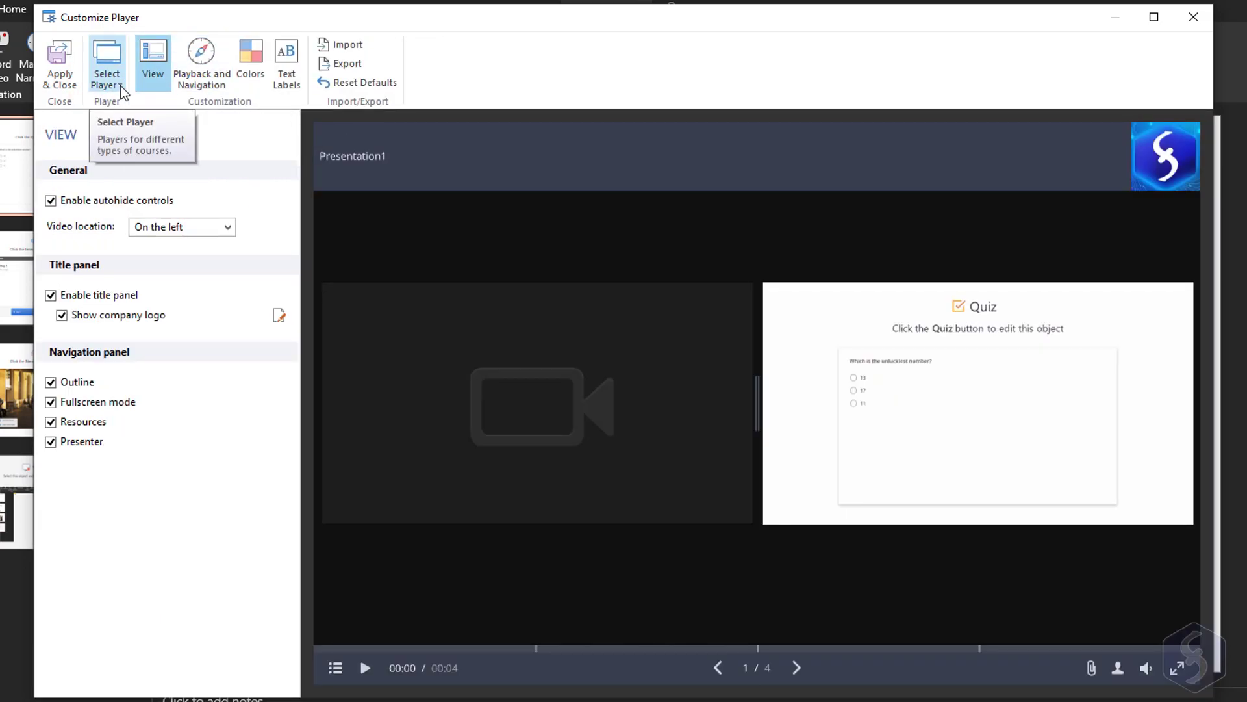
click(120, 86)
click(163, 371)
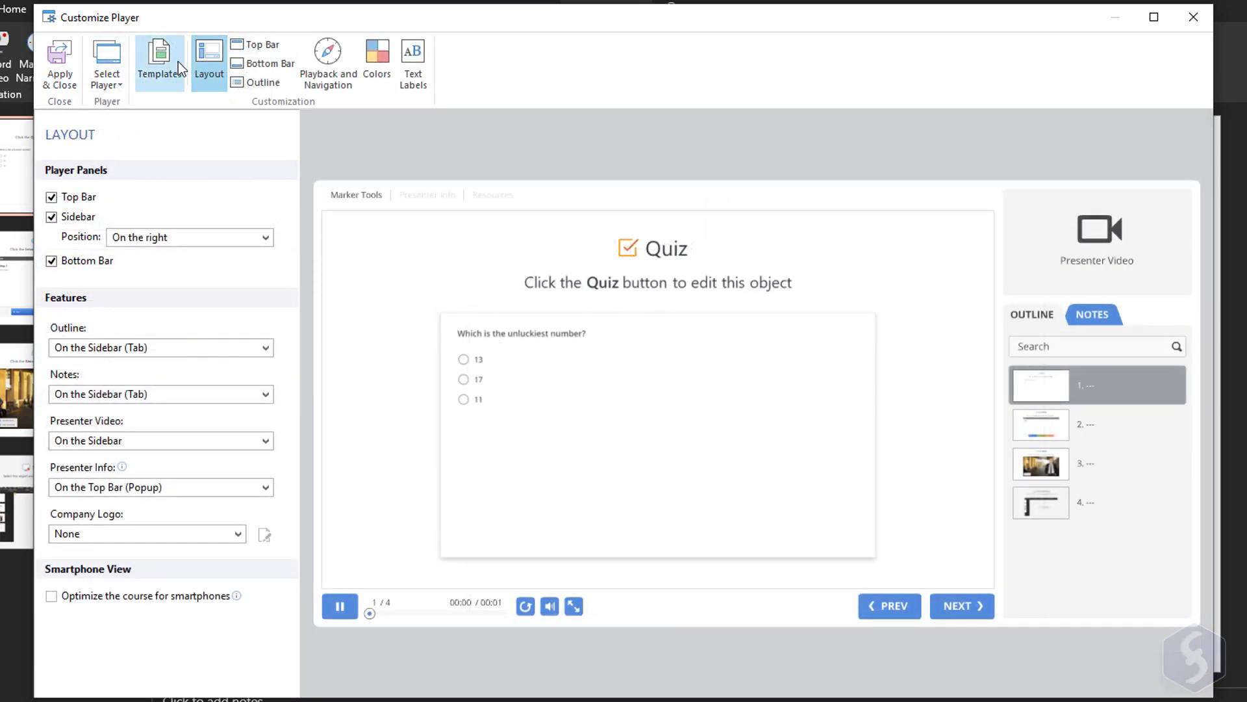
- Compare the Branded Course, Business Presentation and Content Only player templates
click(172, 65)
click(102, 235)
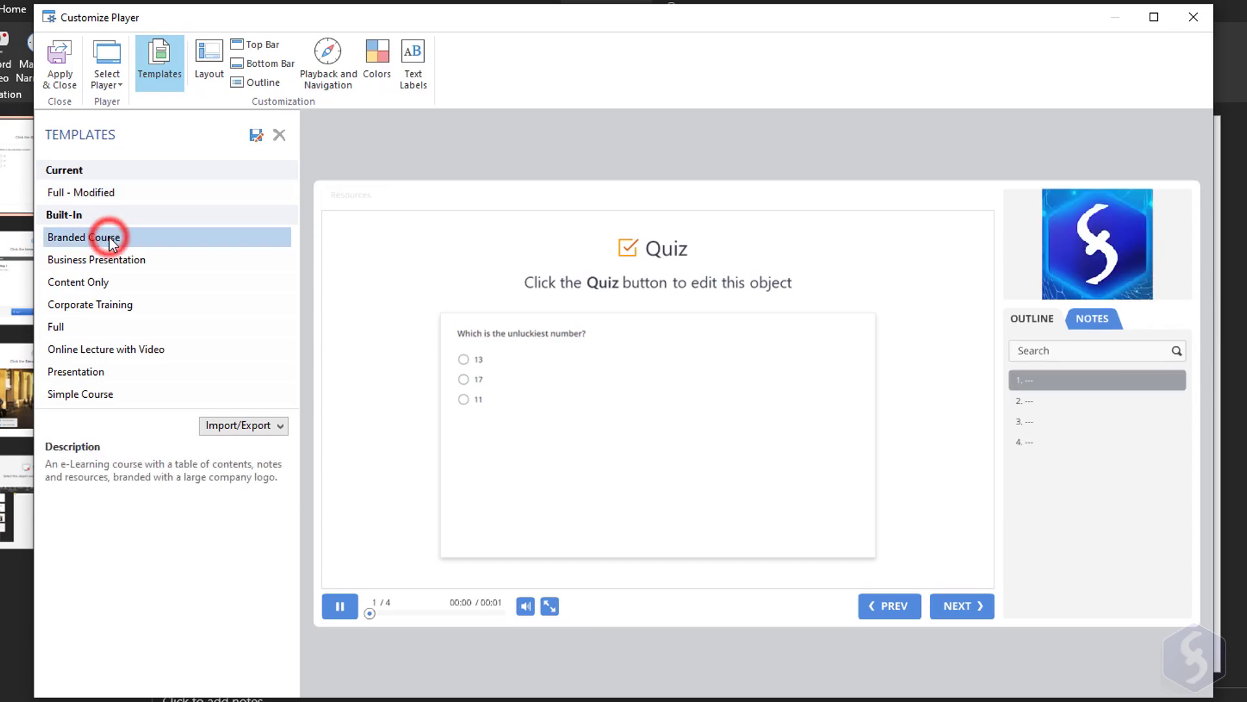
click(128, 260)
click(112, 280)
- Toggle the top bar, sidebar and bottom bar off and back on, and review outline and navigation settings
click(209, 62)
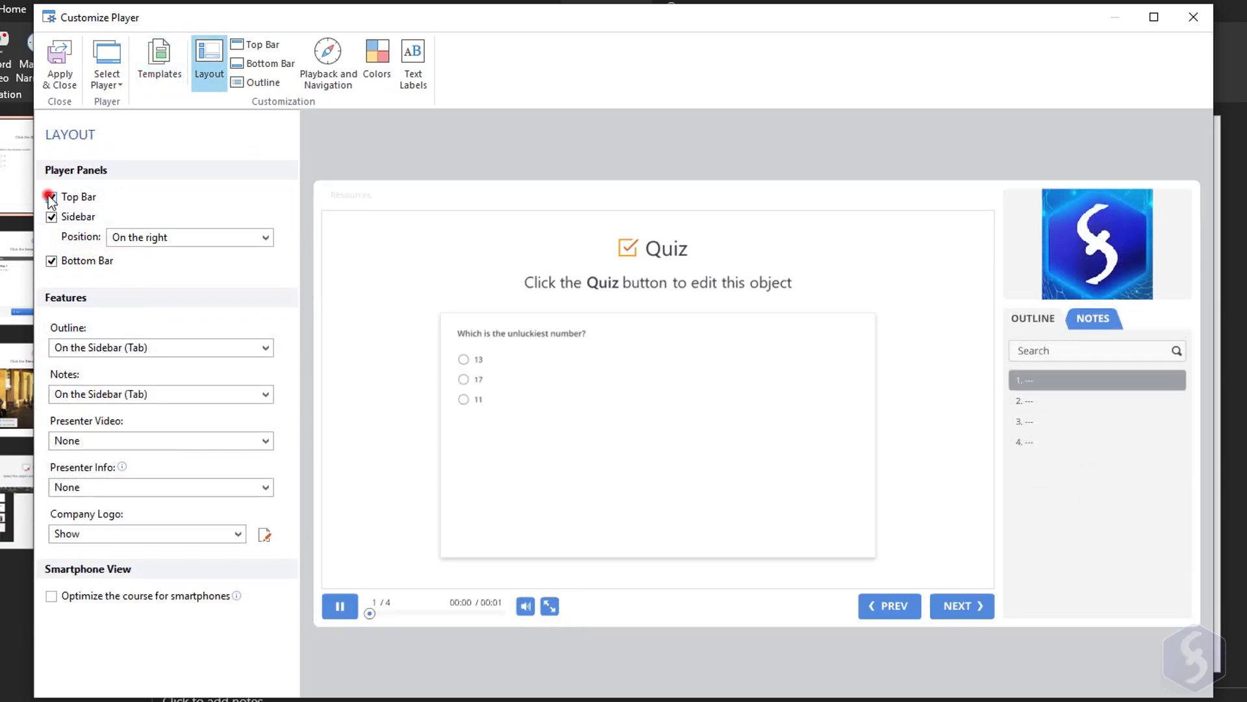
click(50, 197)
click(51, 197)
click(51, 216)
click(51, 216)
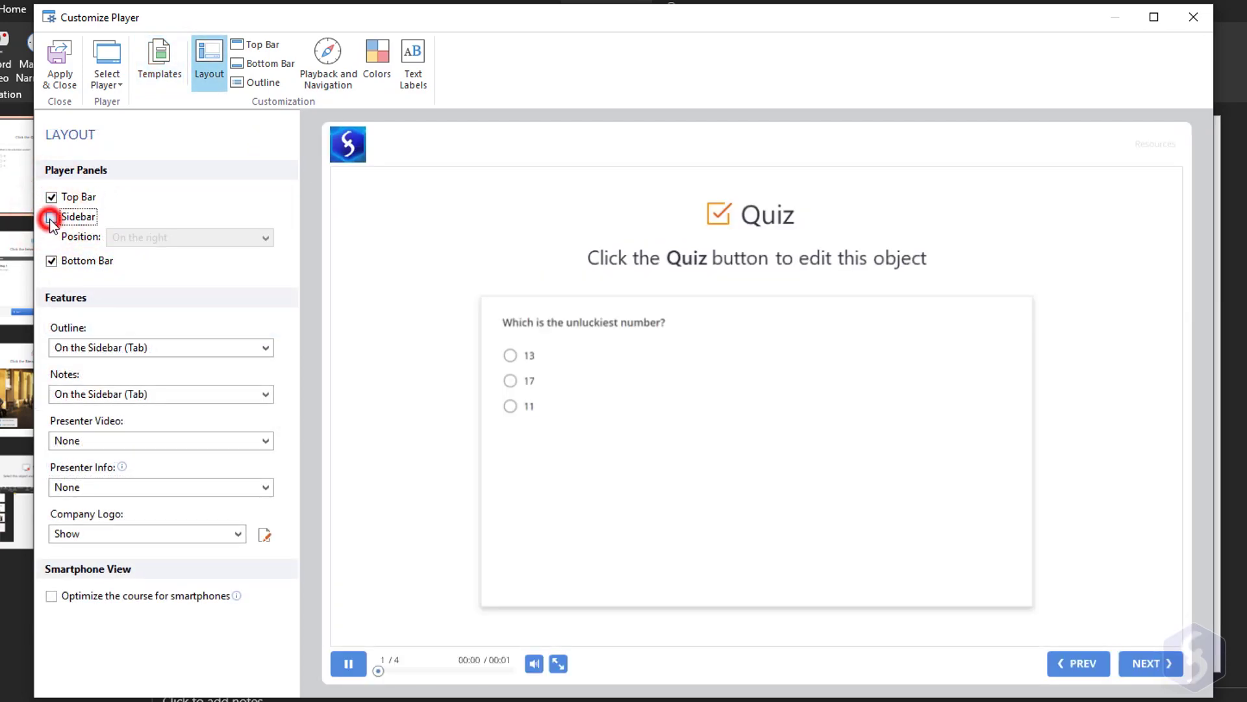
click(51, 260)
click(51, 260)
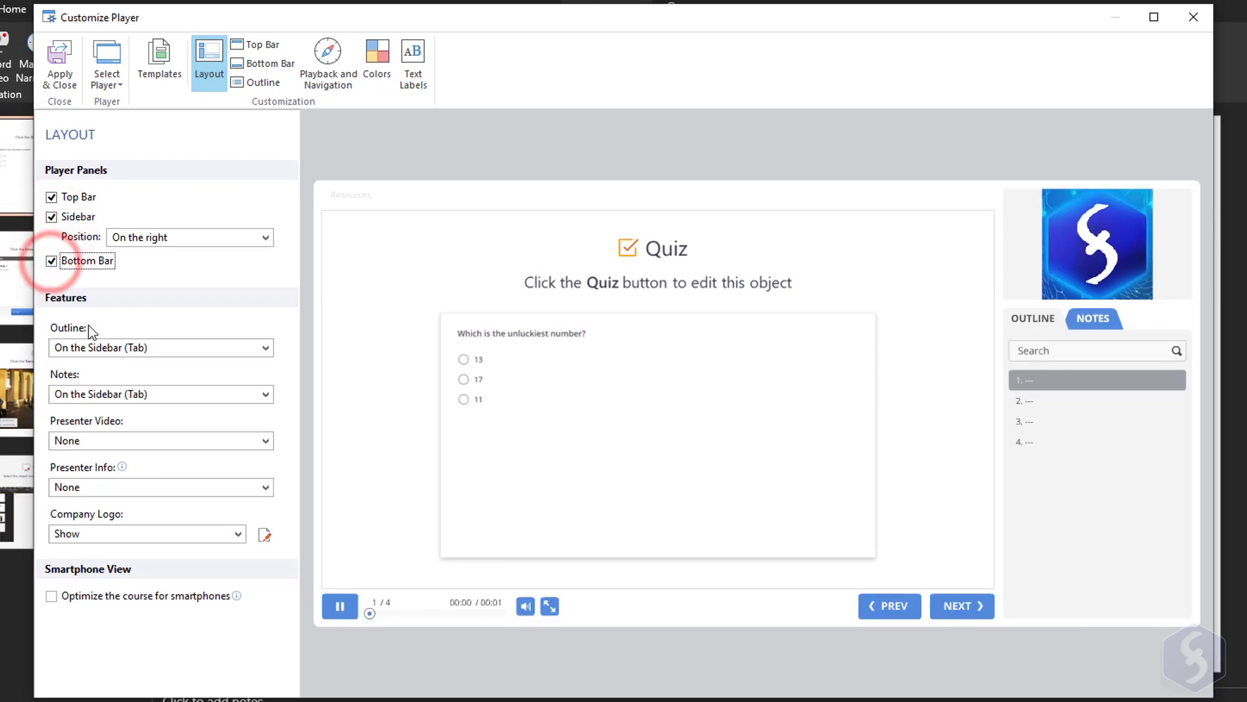
click(256, 82)
click(328, 60)
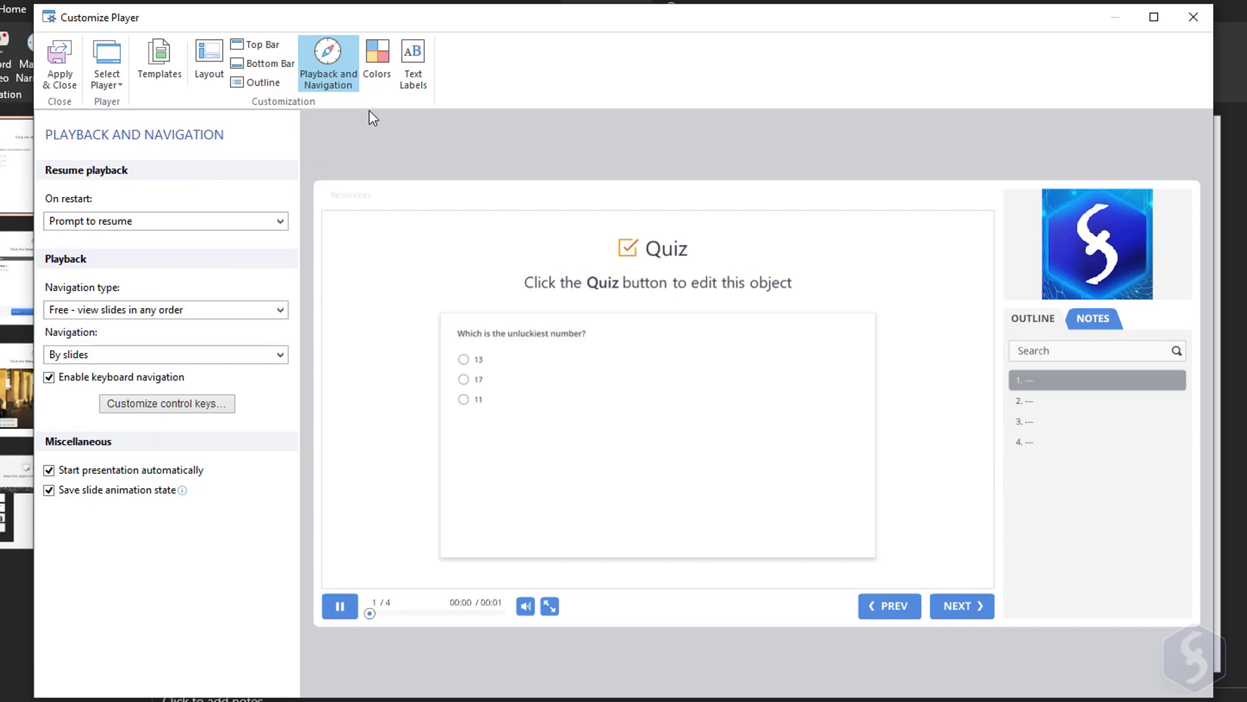
- Set the player colour scheme to Dark Blue and review the text label settings
click(376, 60)
scroll(185, 338, down, 1)
scroll(183, 273, up, 1)
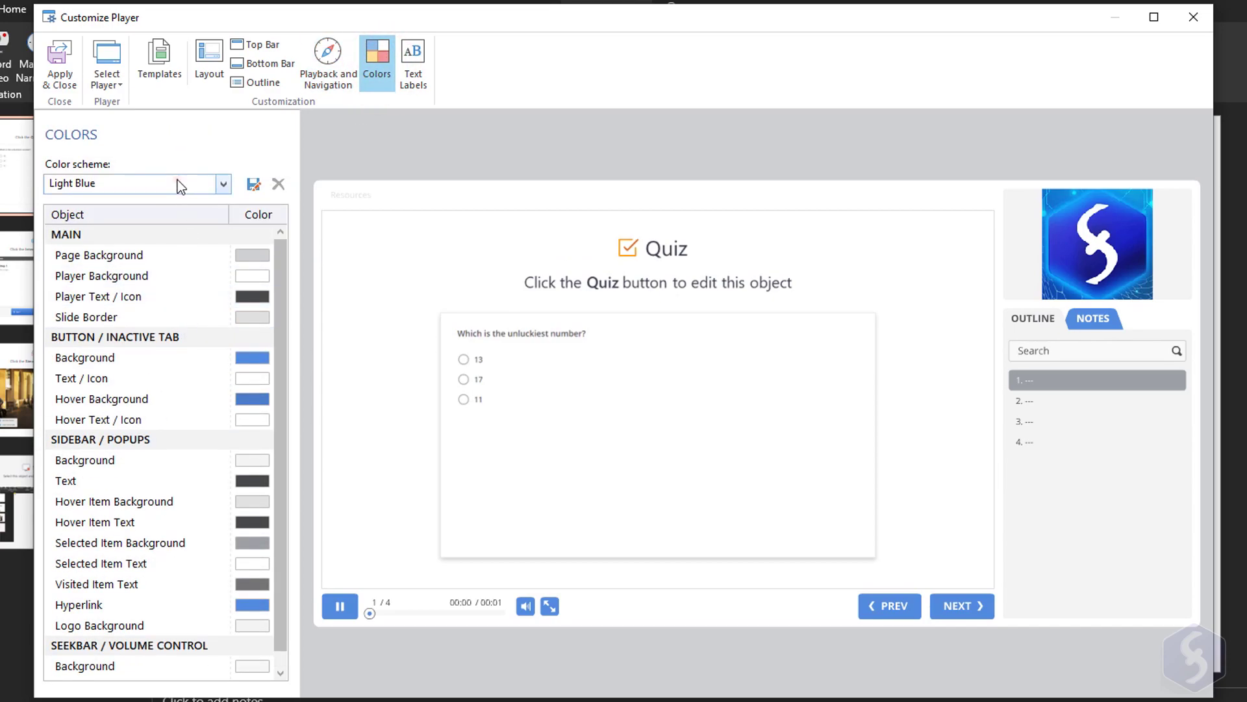
click(180, 187)
click(156, 259)
click(419, 55)
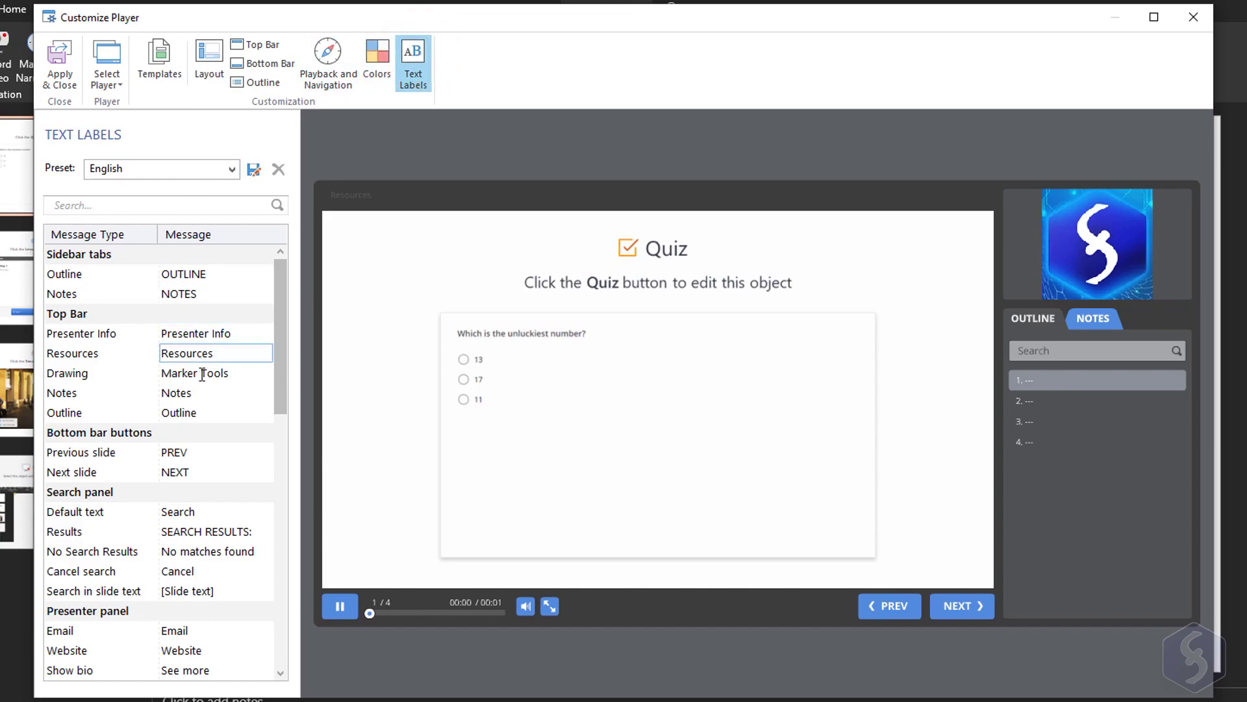
scroll(203, 374, down, 1)
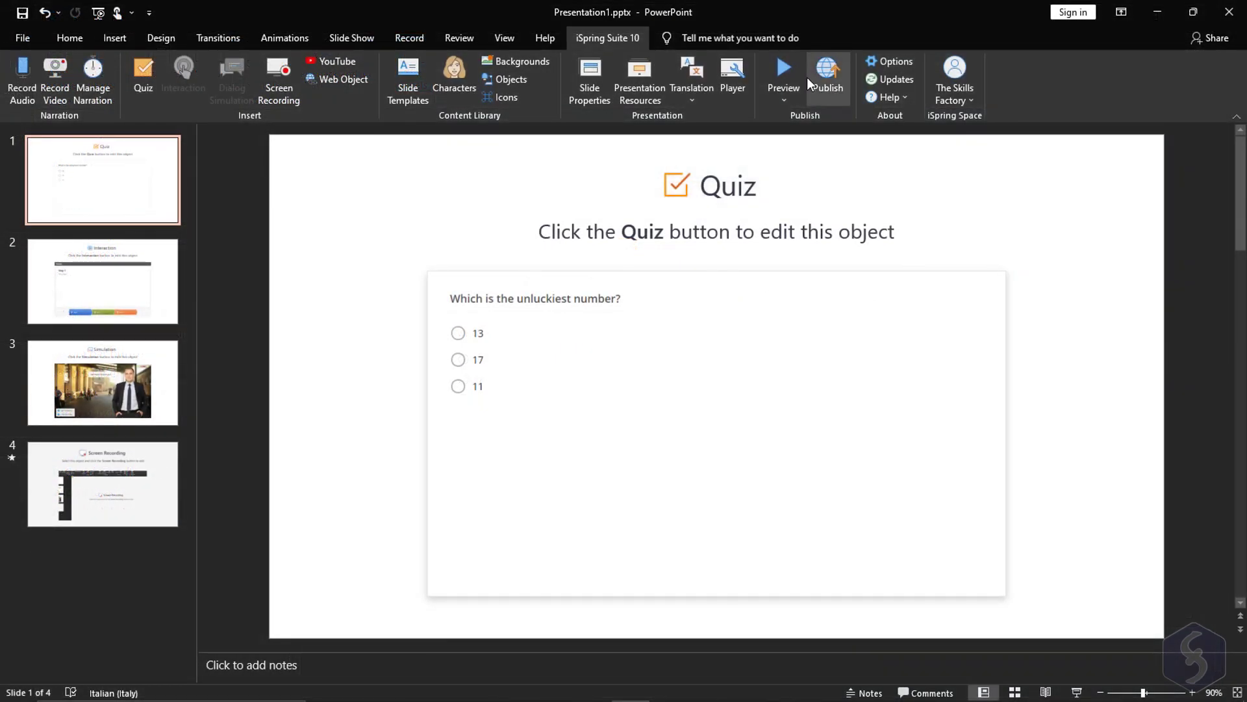
click(786, 68)
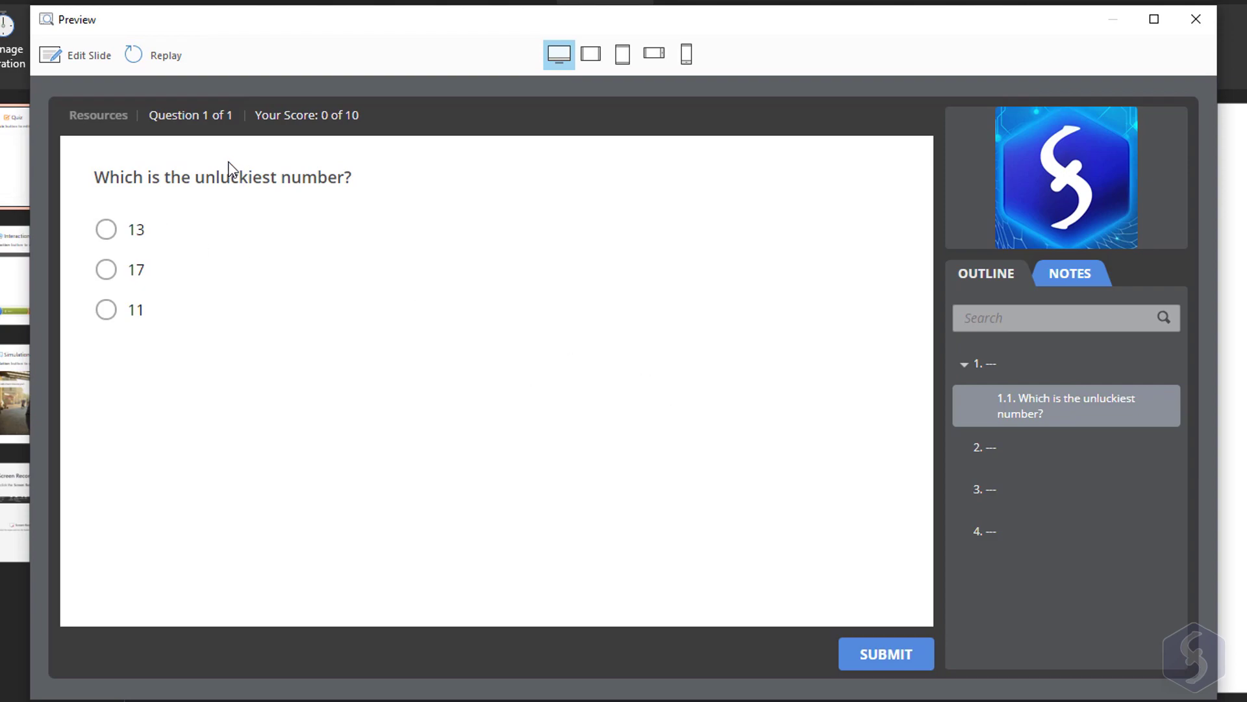
click(106, 229)
click(892, 653)
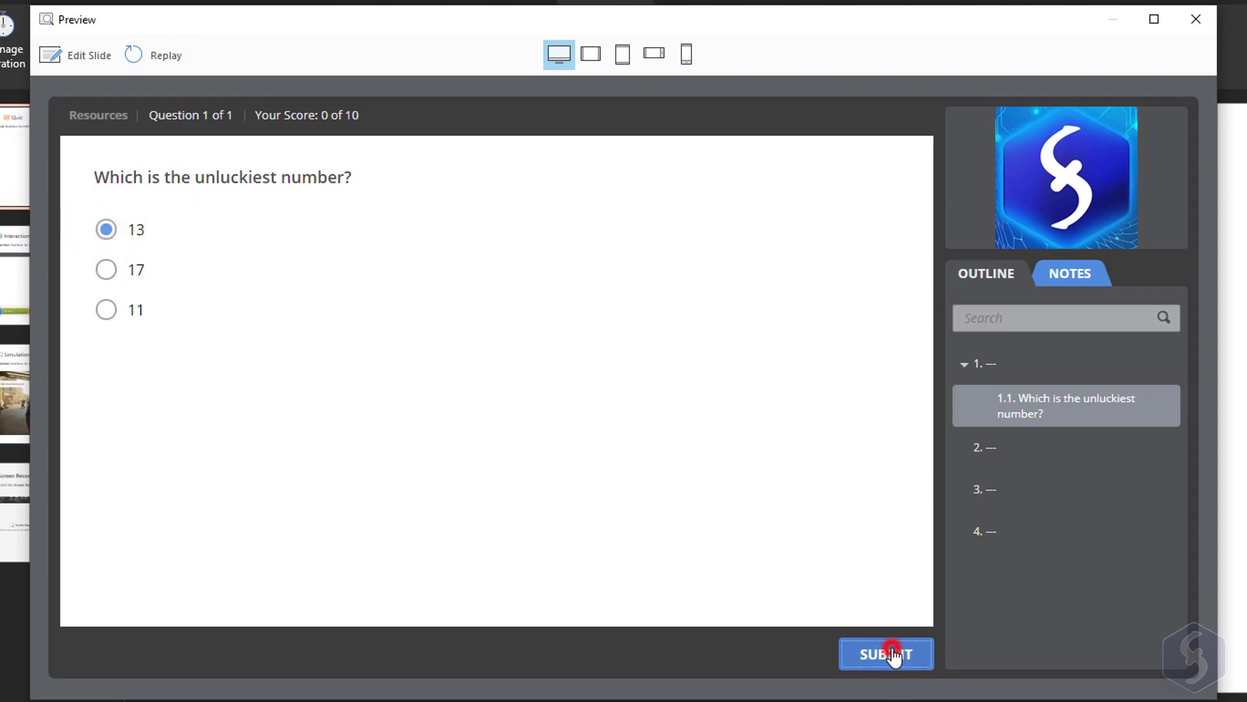
click(898, 659)
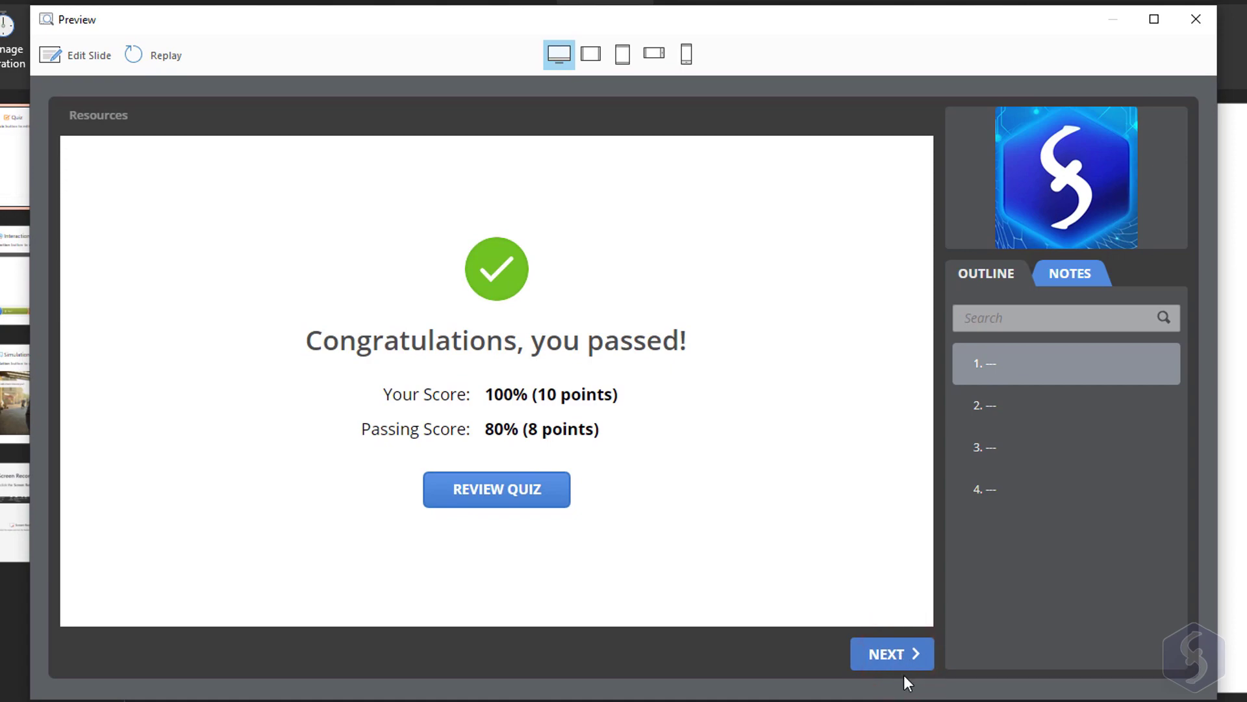
click(892, 655)
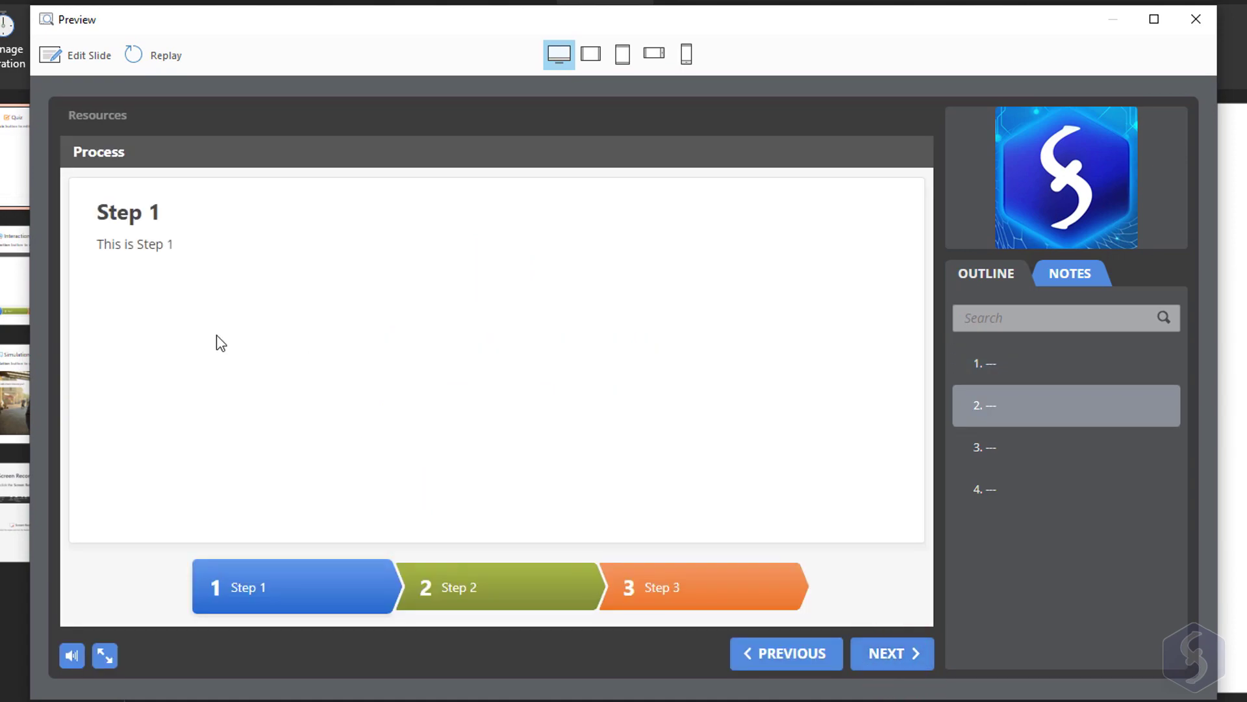
click(460, 590)
click(682, 586)
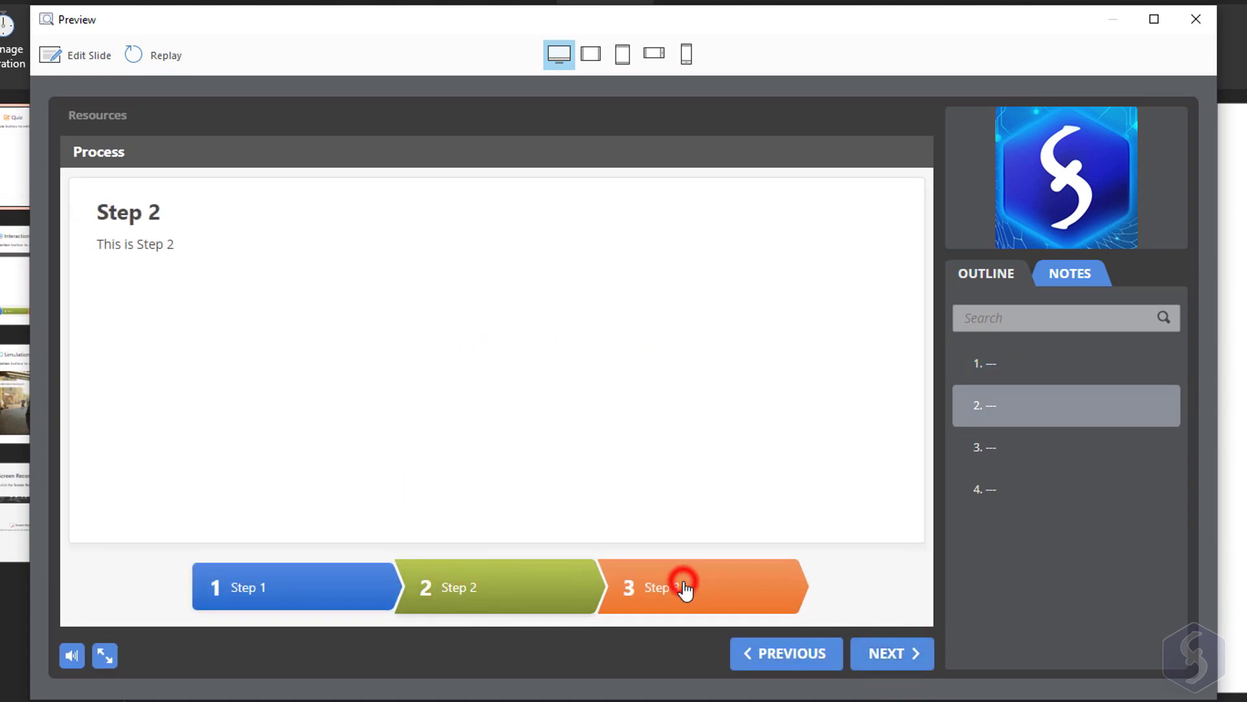
click(528, 587)
click(593, 56)
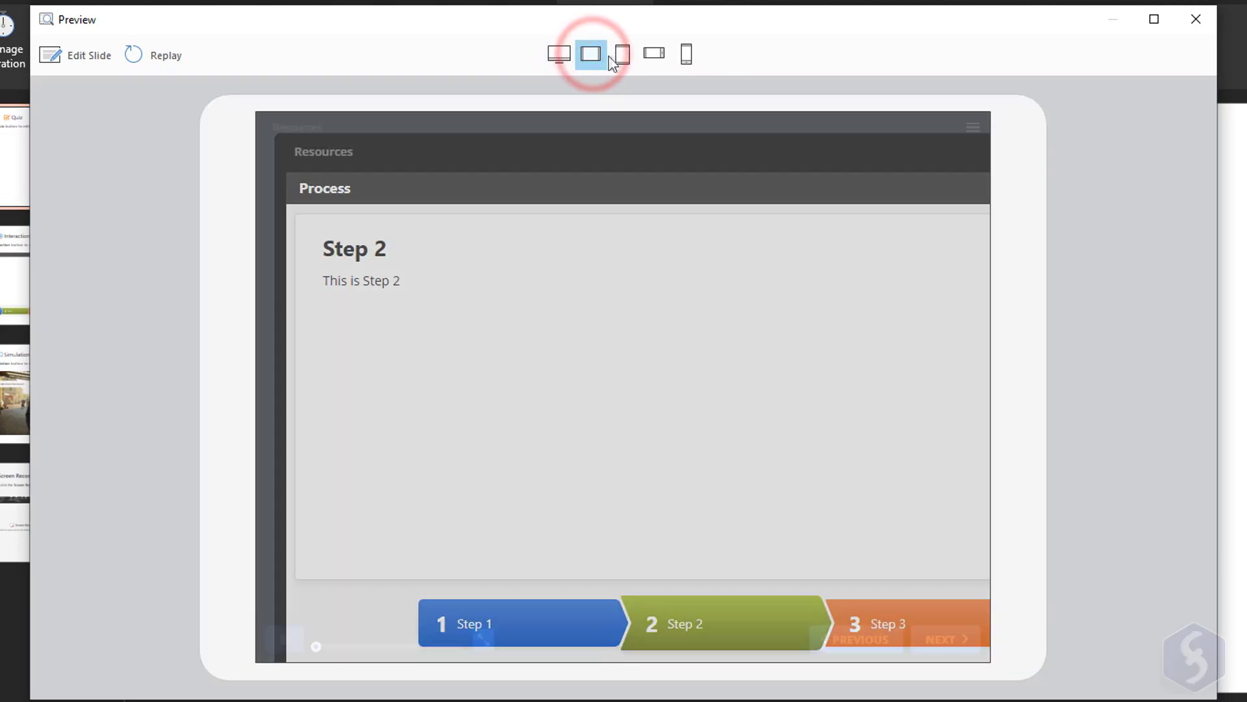
click(624, 57)
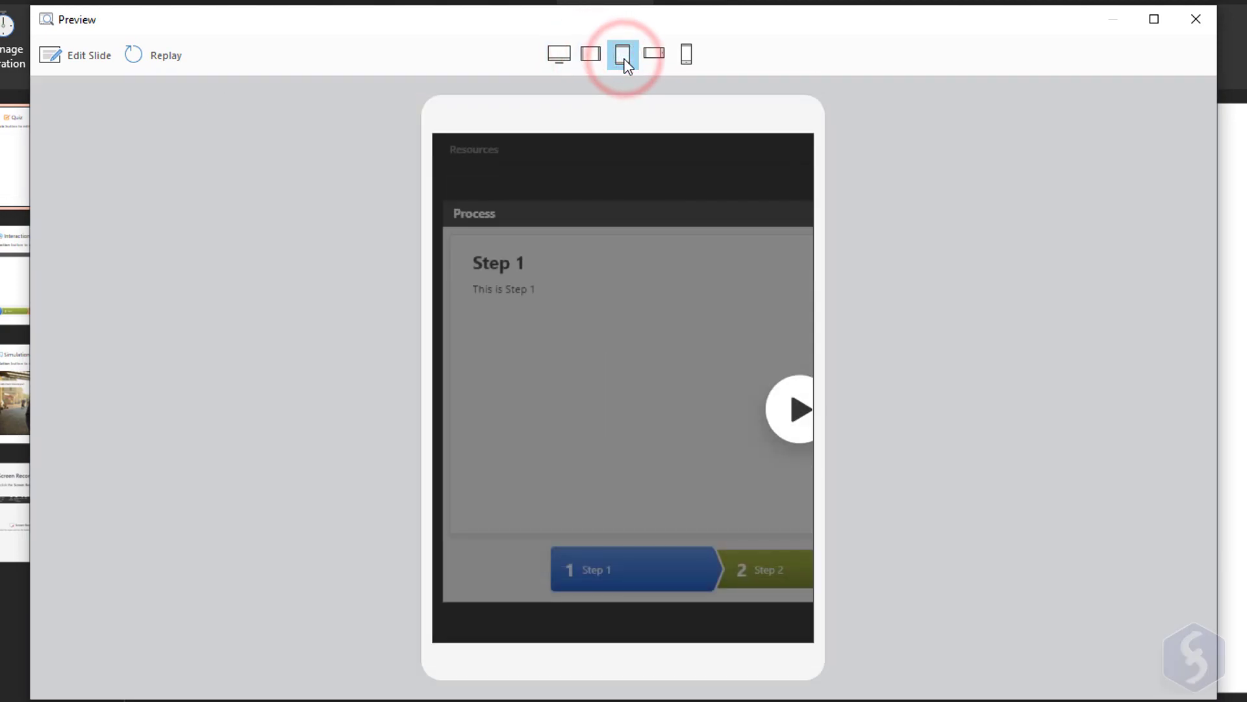
click(653, 60)
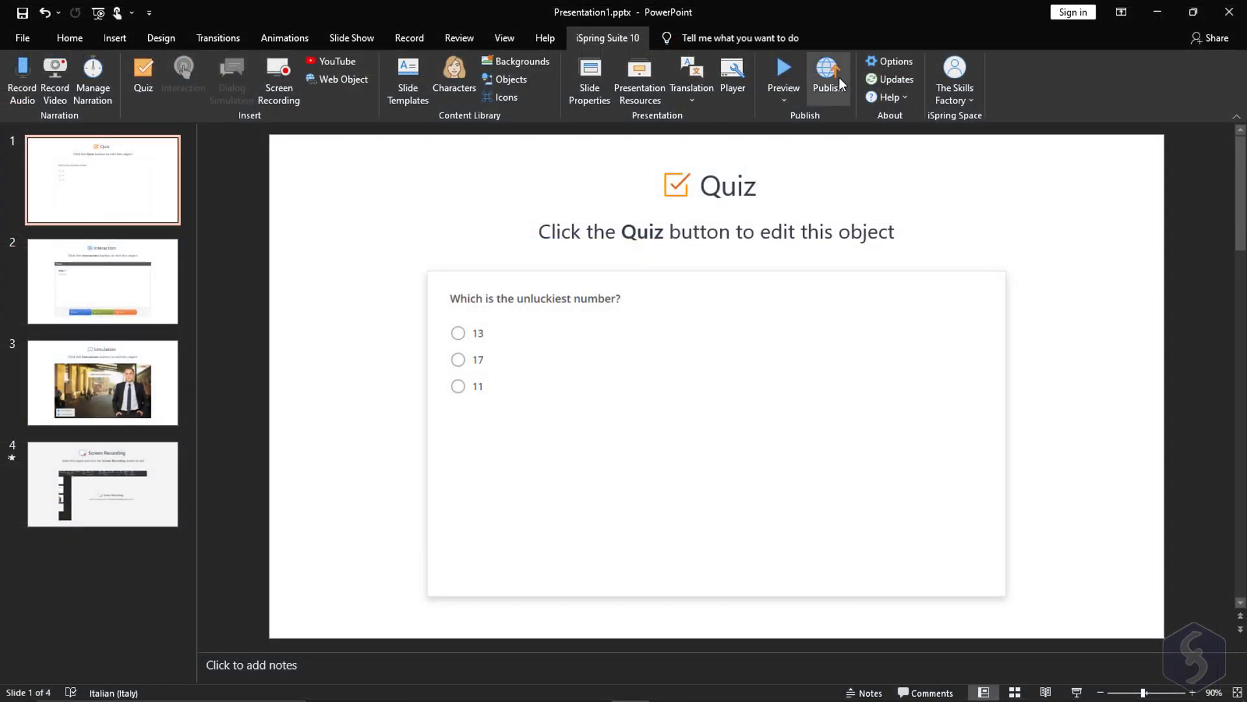
click(838, 76)
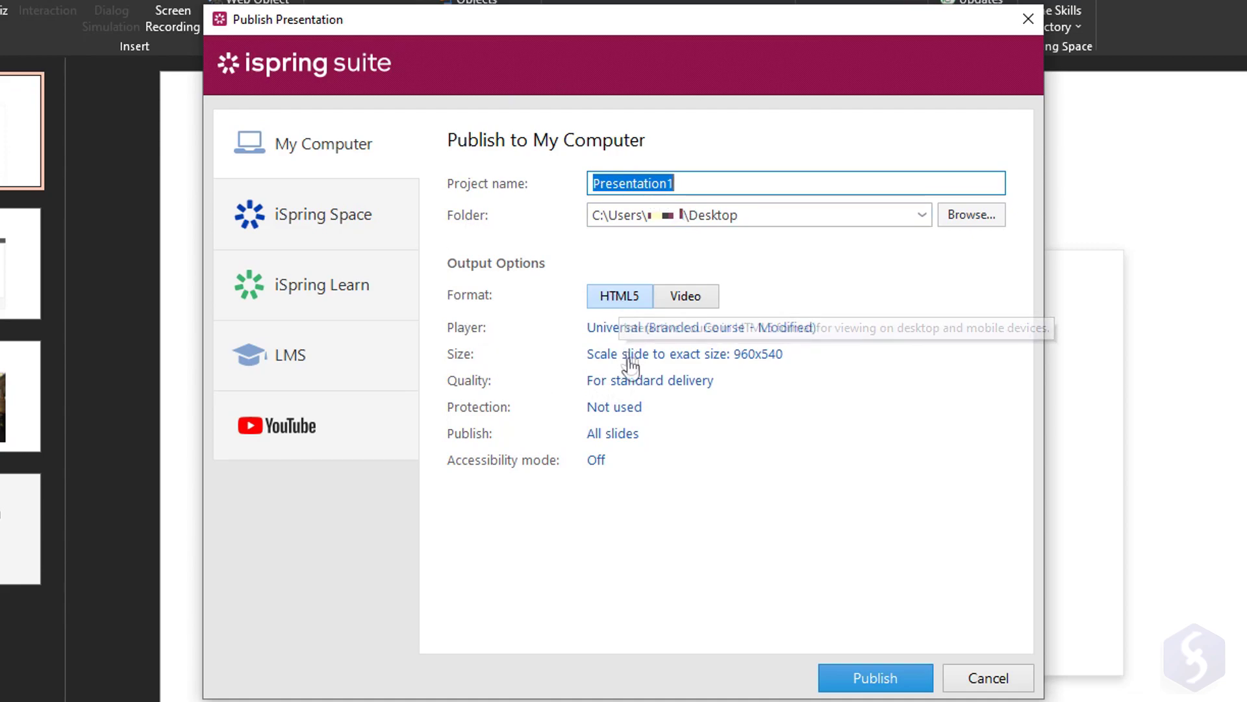
click(684, 298)
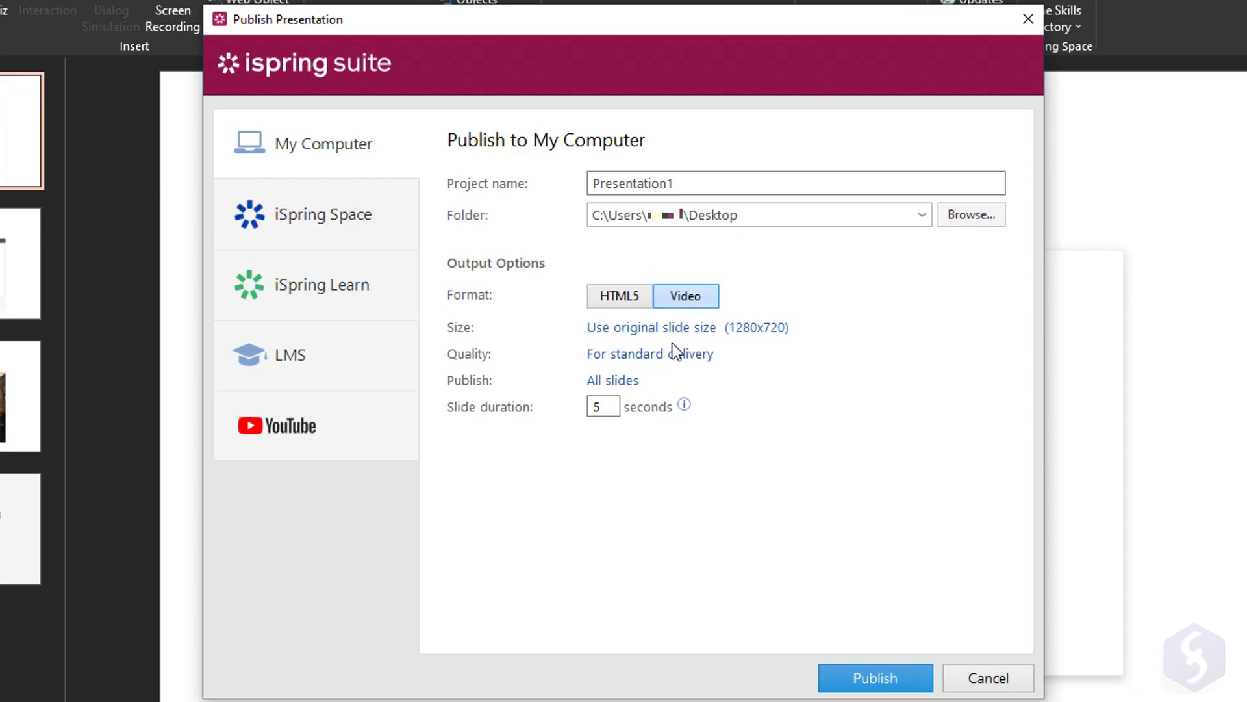
click(632, 298)
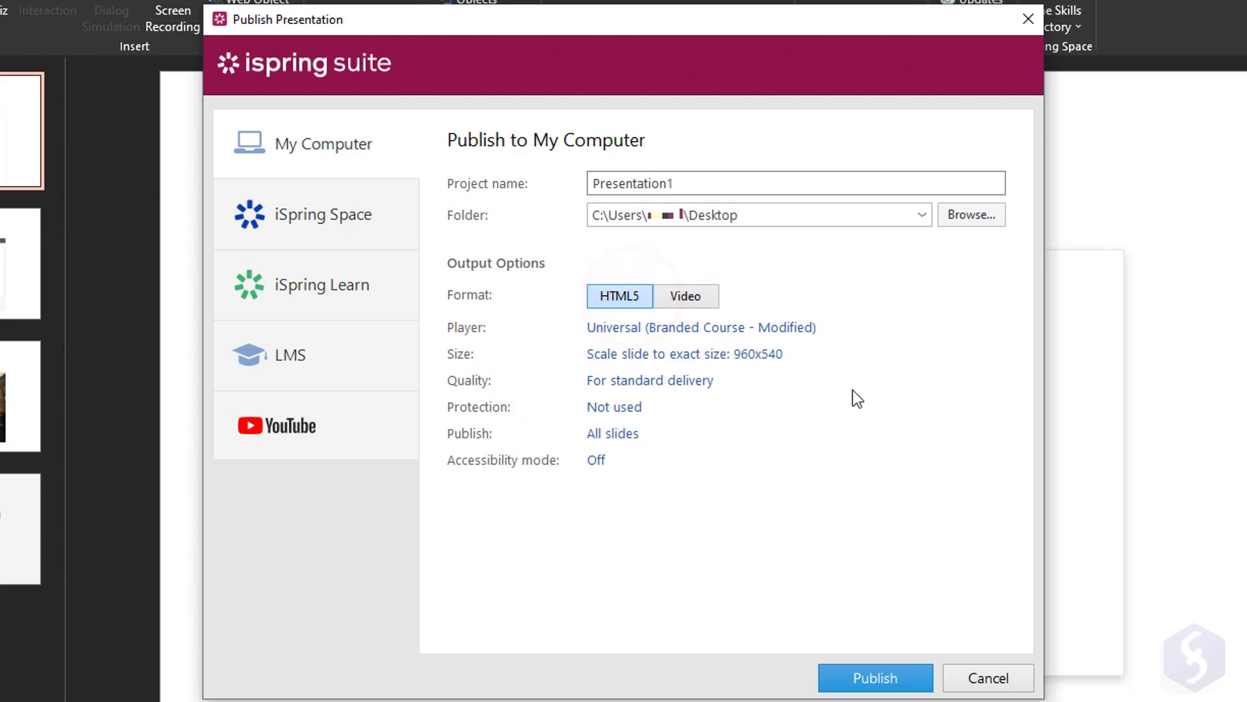
click(363, 221)
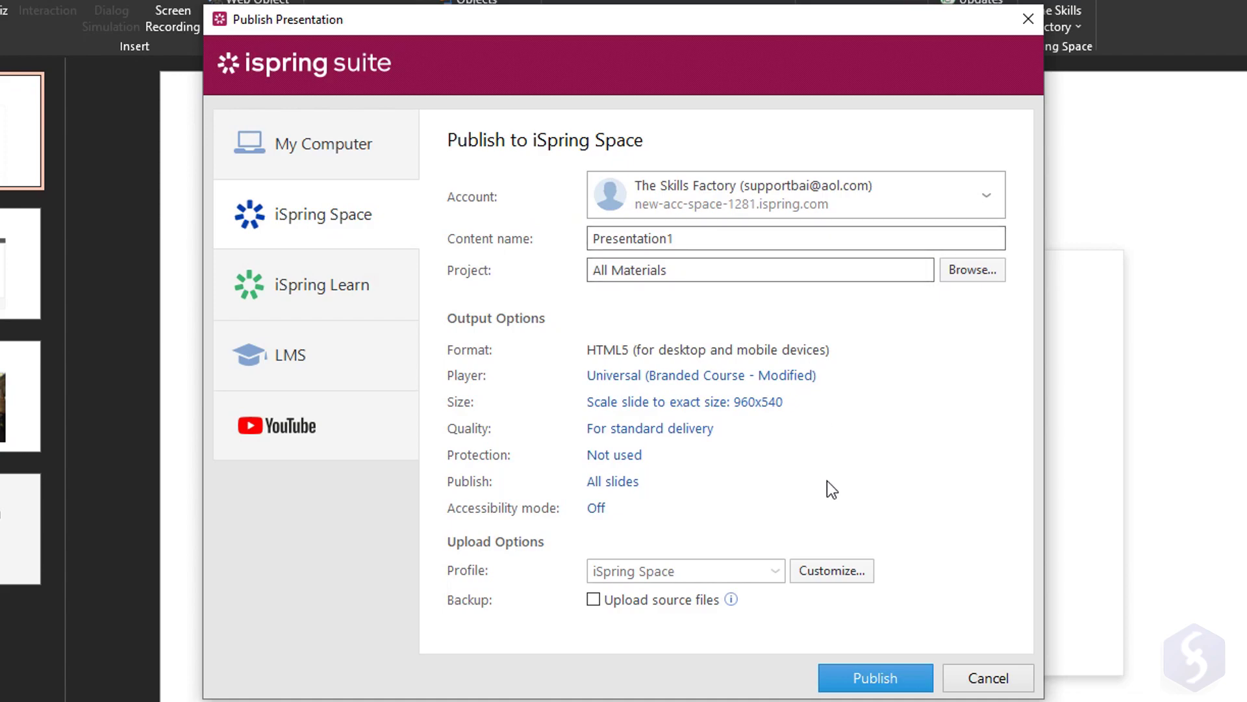
click(340, 280)
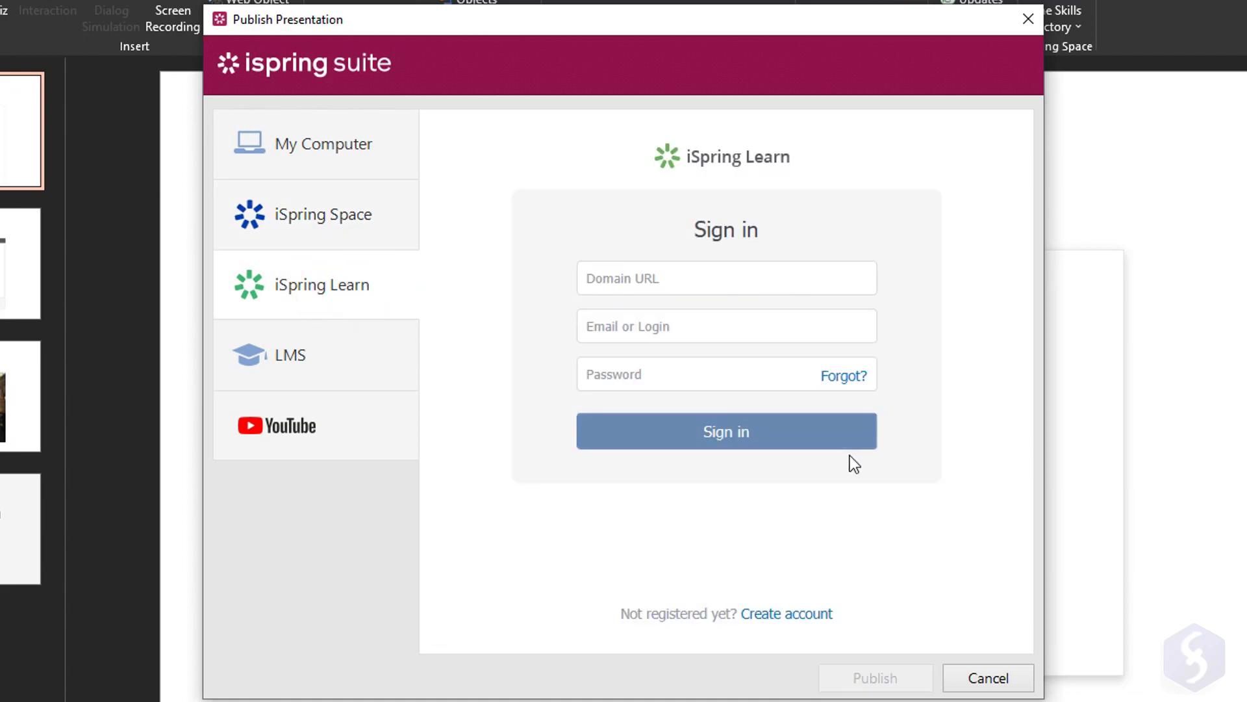
click(361, 361)
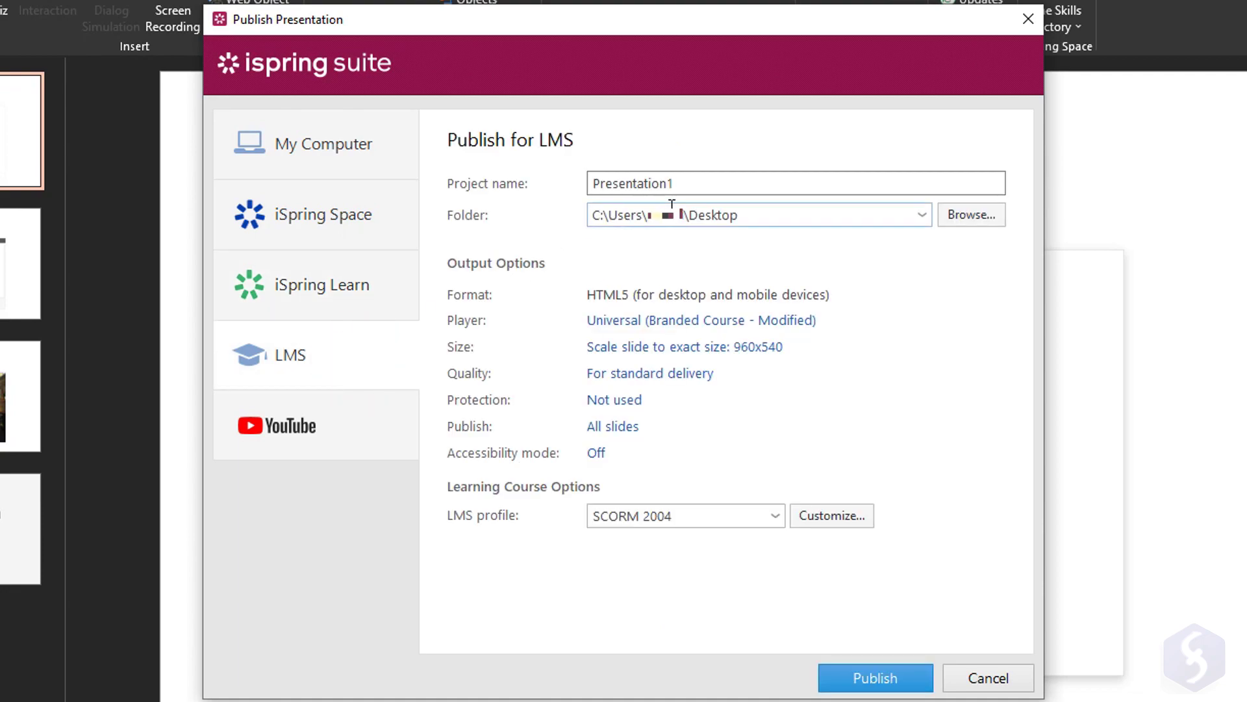
click(747, 520)
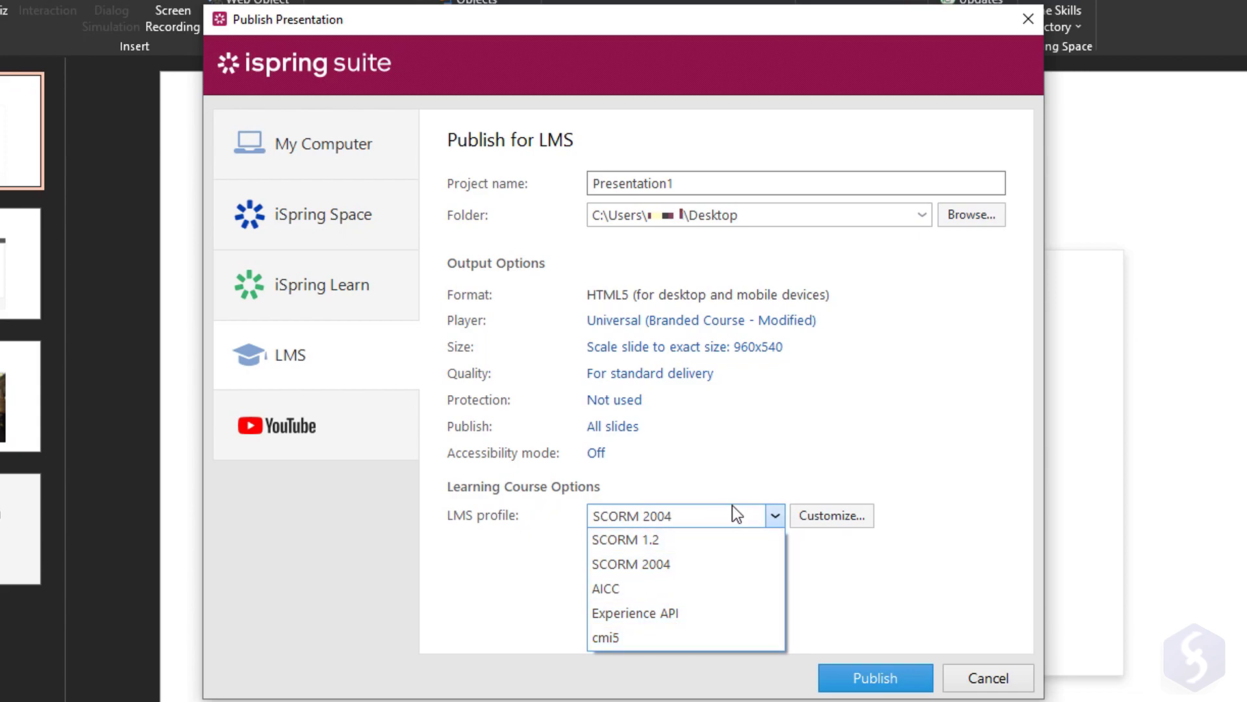
click(777, 516)
click(318, 417)
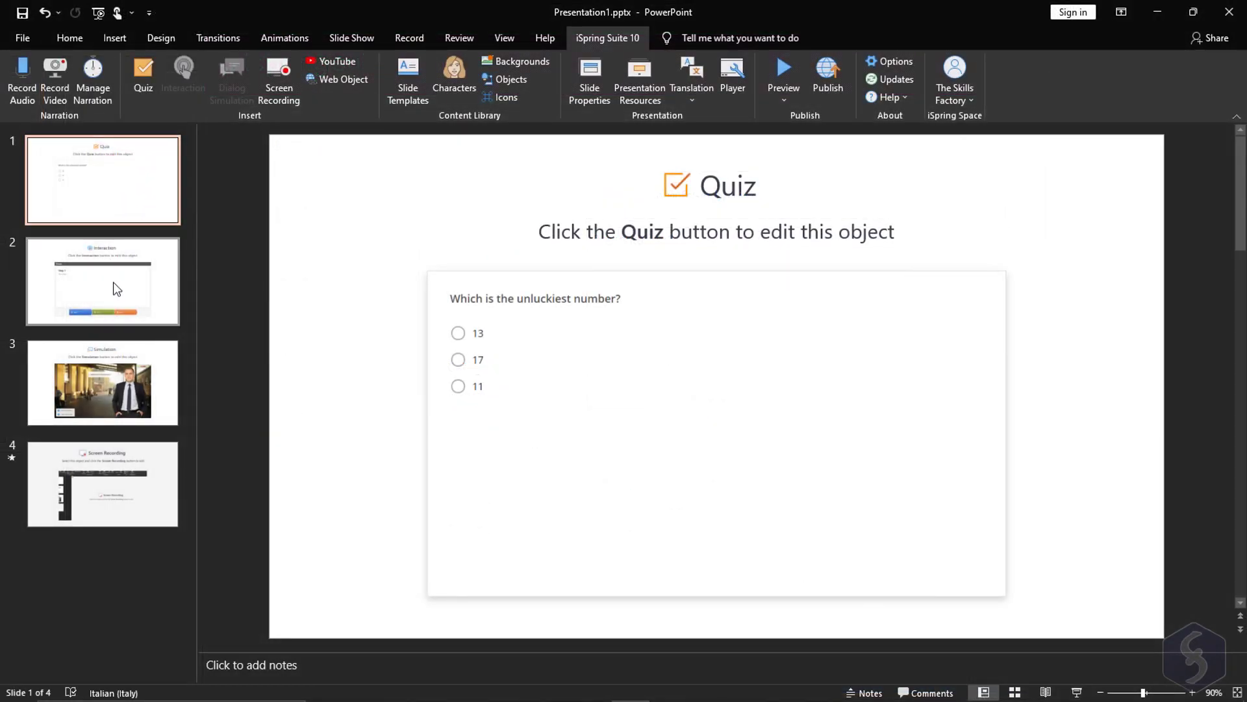
- Step through slides 2 (Interaction) and 3 (Simulation) to slide 4, Screen Recording
click(114, 284)
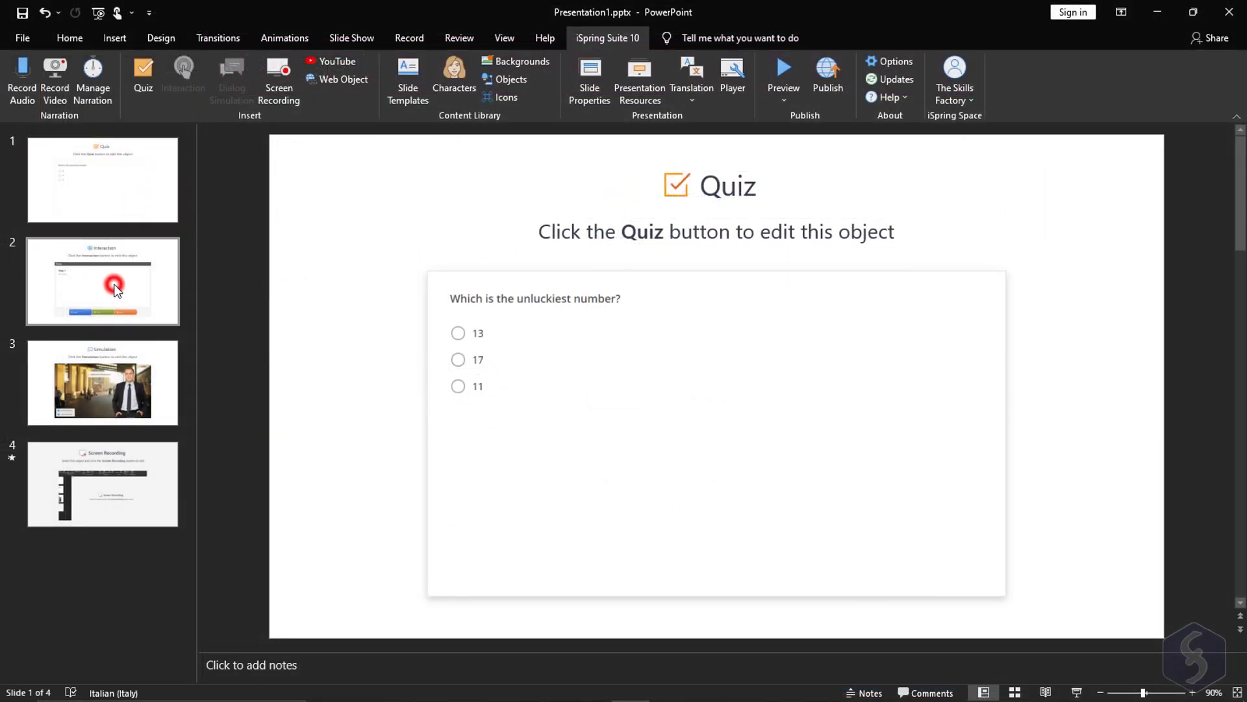
click(135, 371)
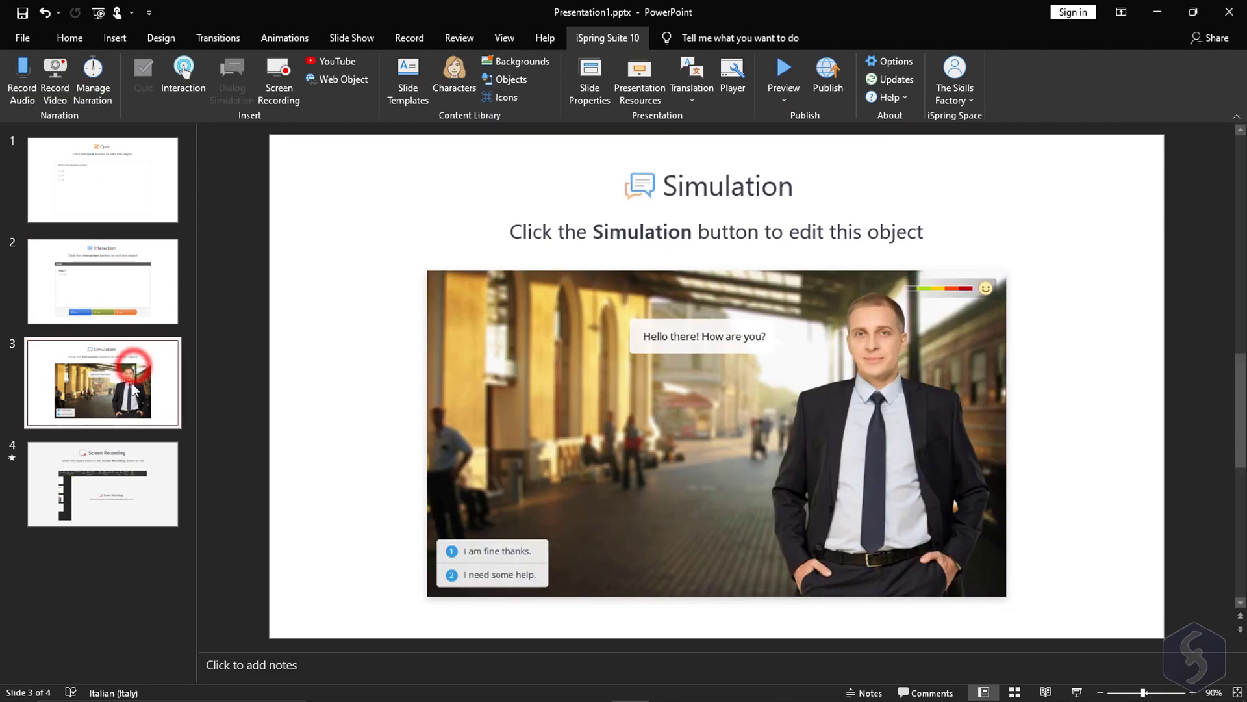
click(146, 468)
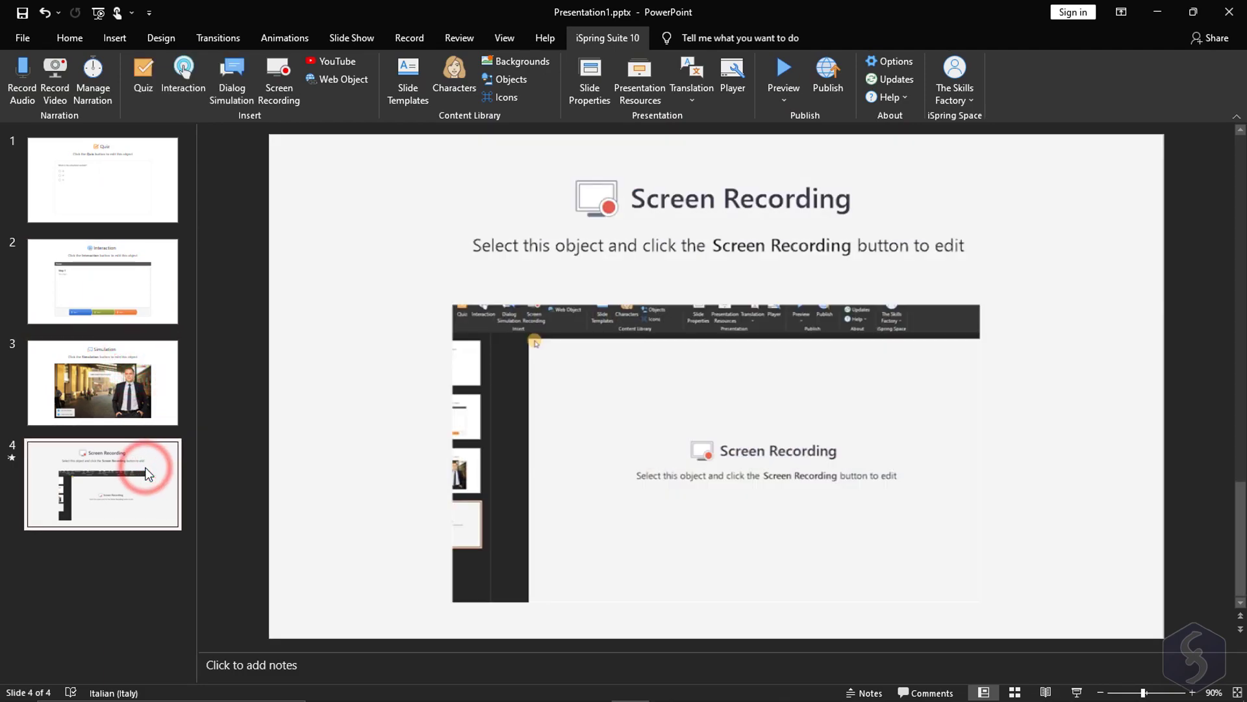